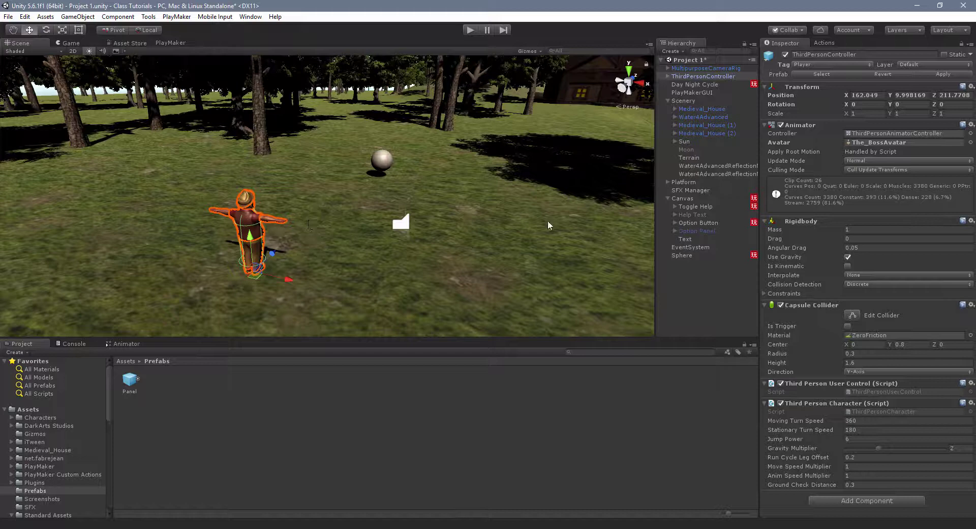
# - Add a UI Panel as a child of the Canvas
pyautogui.doubleClick(682, 198)
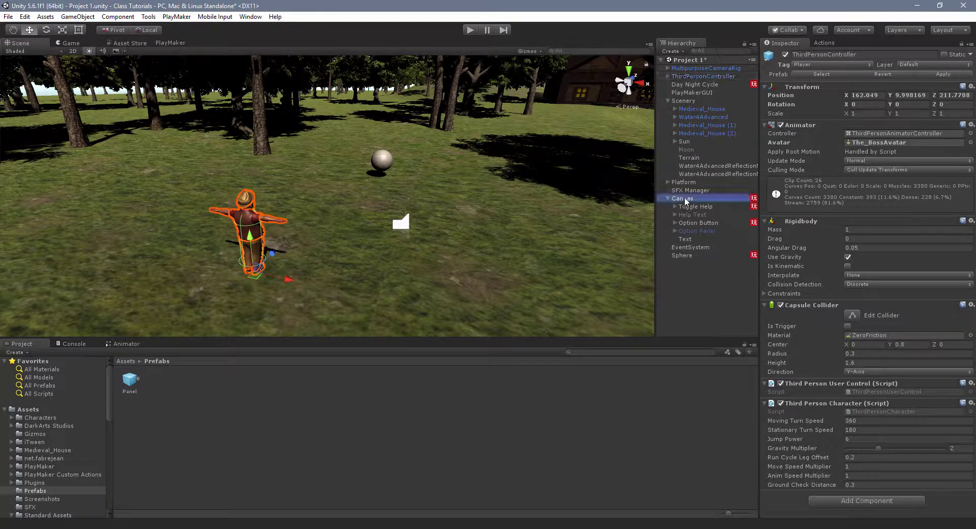
pyautogui.click(629, 86)
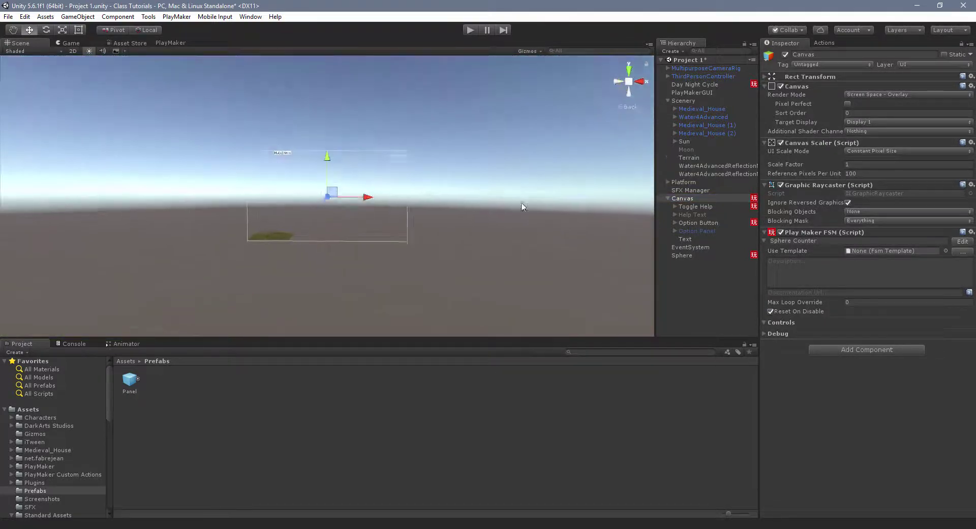
pyautogui.scroll(7, 495, 228)
pyautogui.moveTo(478, 211); pyautogui.dragTo(382, 253, button='middle')
pyautogui.scroll(-3, 334, 281)
pyautogui.scroll(-2, 334, 281)
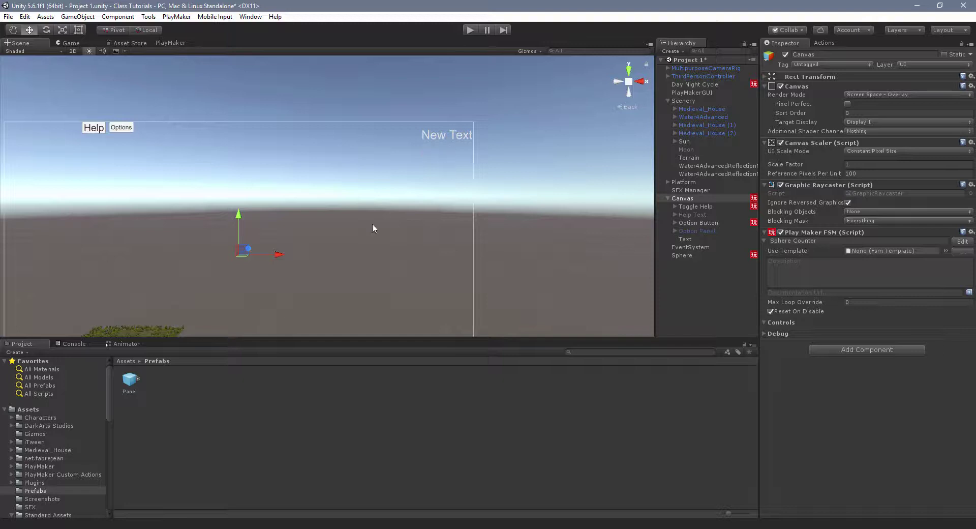
pyautogui.moveTo(339, 241); pyautogui.dragTo(384, 190, button='middle')
pyautogui.scroll(-1, 384, 190)
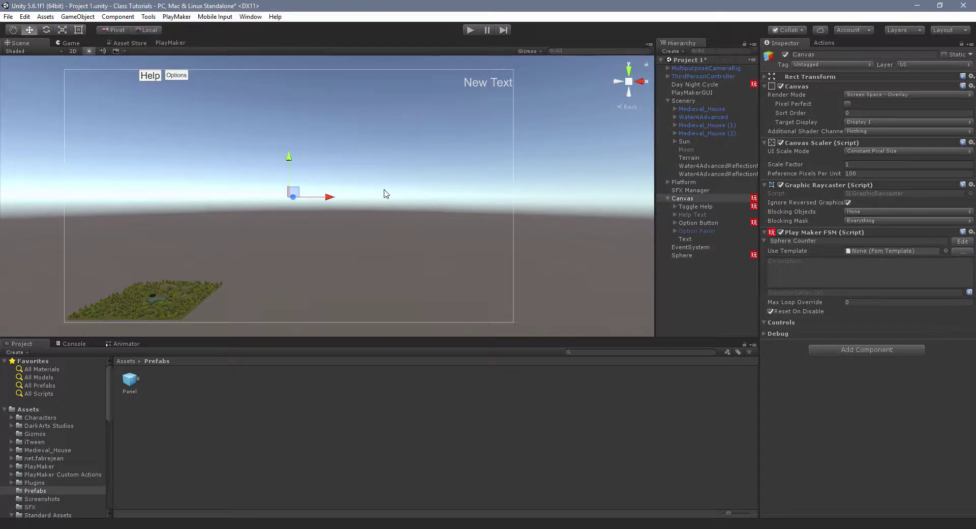
pyautogui.rightClick(688, 198)
pyautogui.moveTo(748, 351)
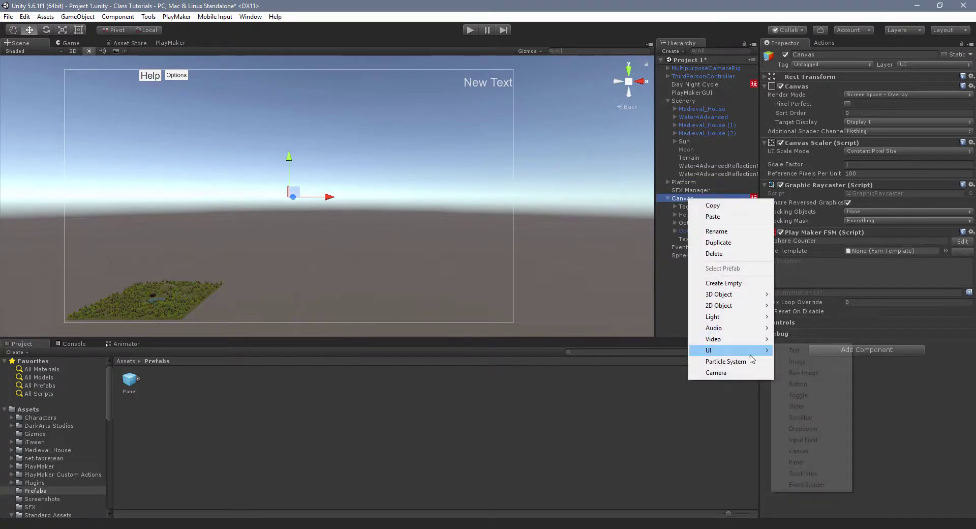
pyautogui.click(796, 462)
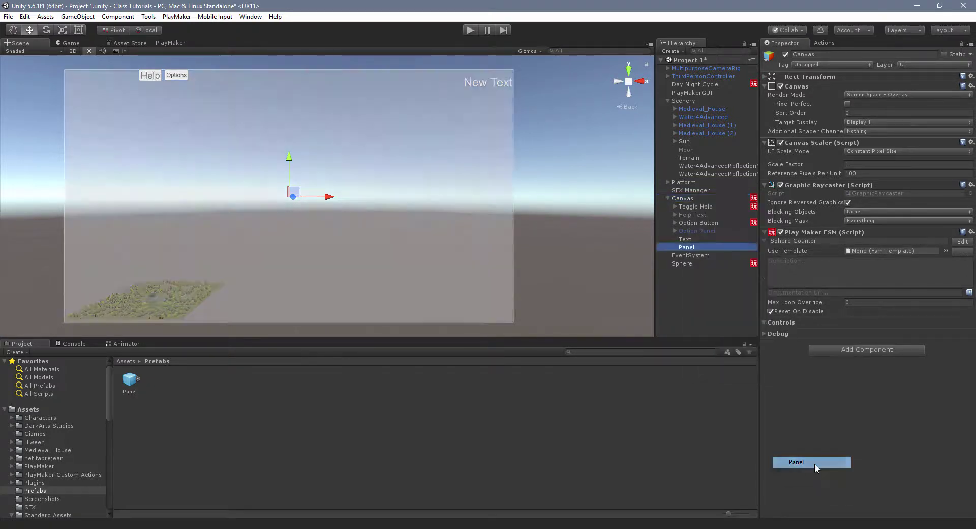
# - Shrink the new panel to a small rectangle around the New Text label in the canvas's upper-right corner
pyautogui.press('t')
pyautogui.moveTo(70, 324); pyautogui.dragTo(403, 107)
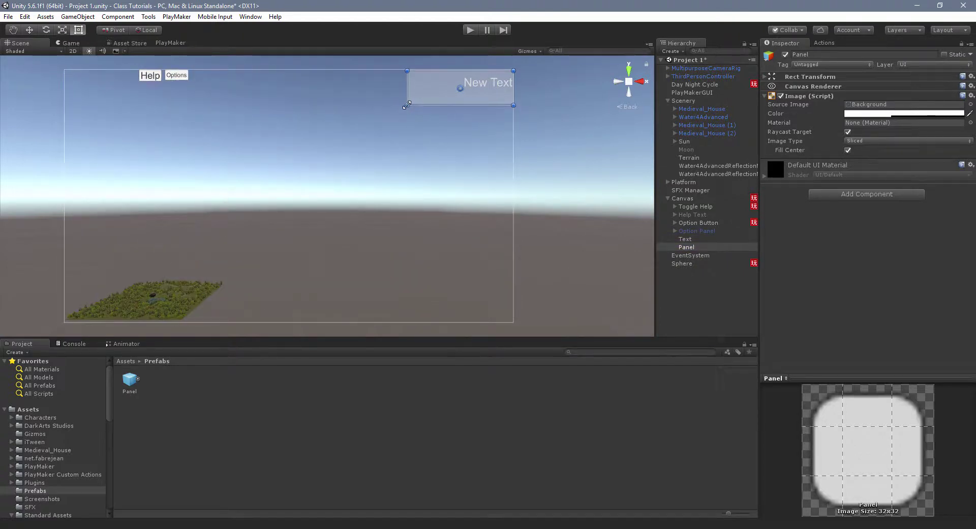
pyautogui.press('f')
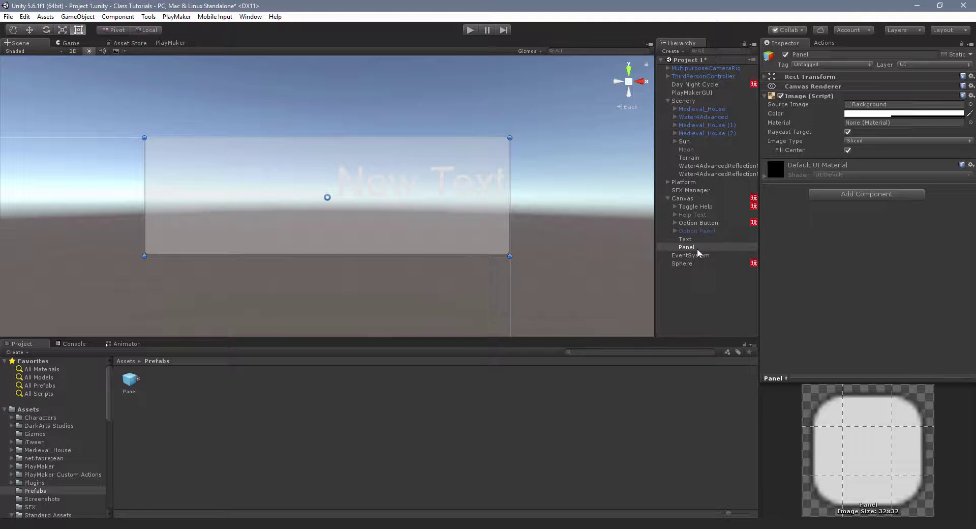
# - Add a Vertical Layout Group component to the panel and make the Text object its child
pyautogui.click(826, 196)
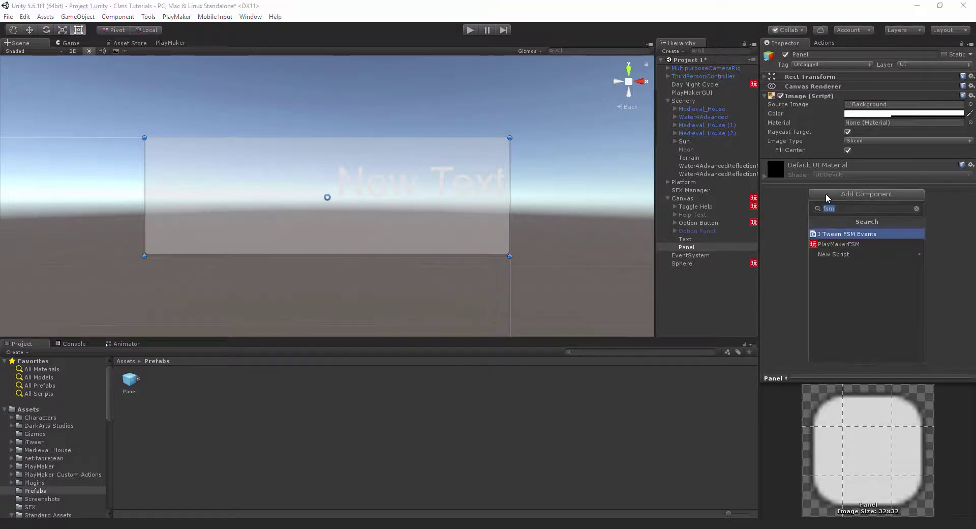
pyautogui.write('verti')
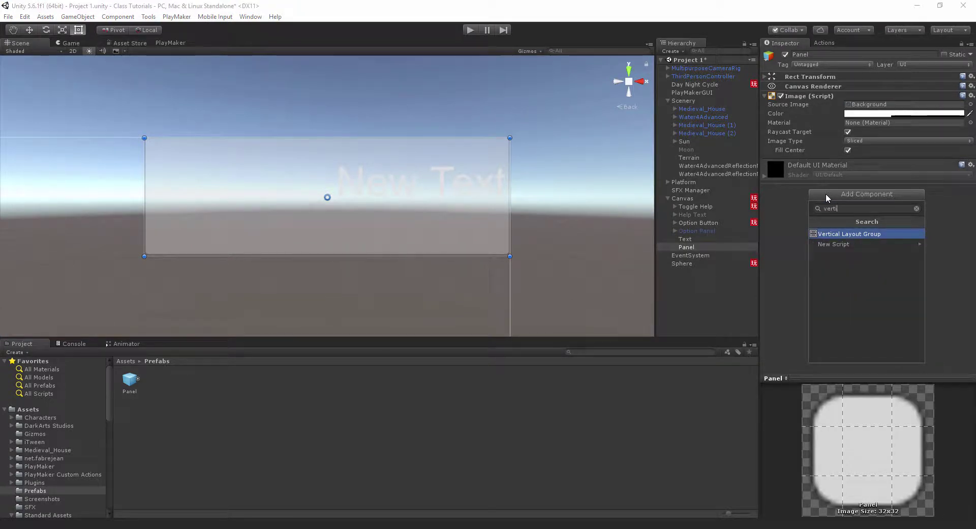
pyautogui.press('Return')
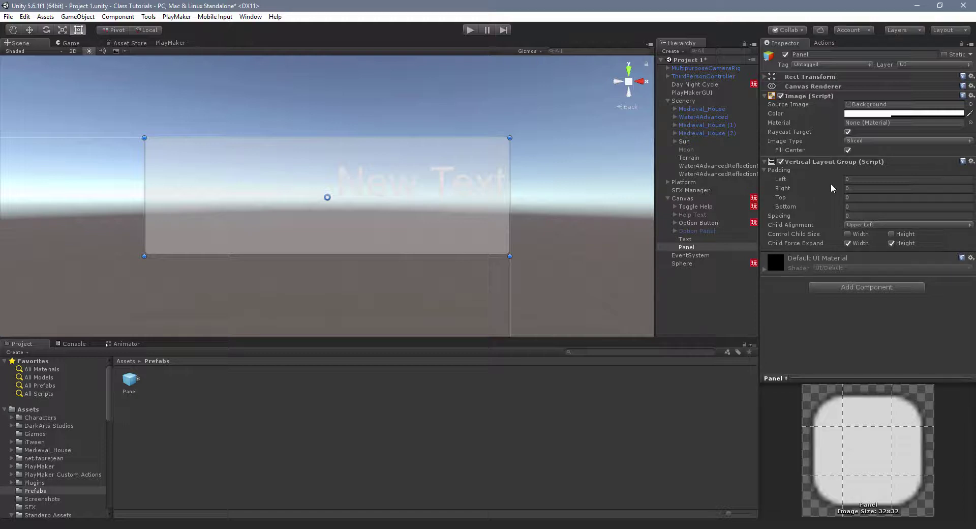
pyautogui.click(685, 239)
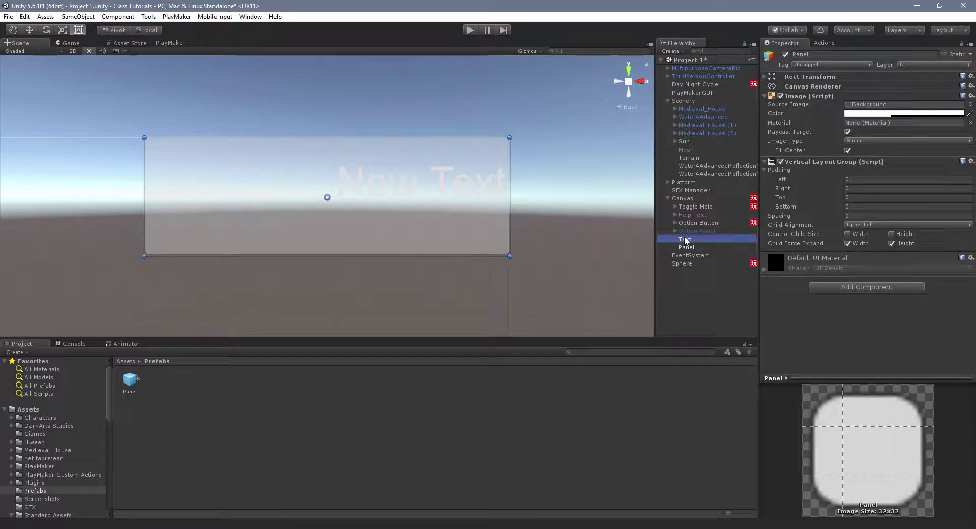
pyautogui.moveTo(685, 240); pyautogui.dragTo(686, 248)
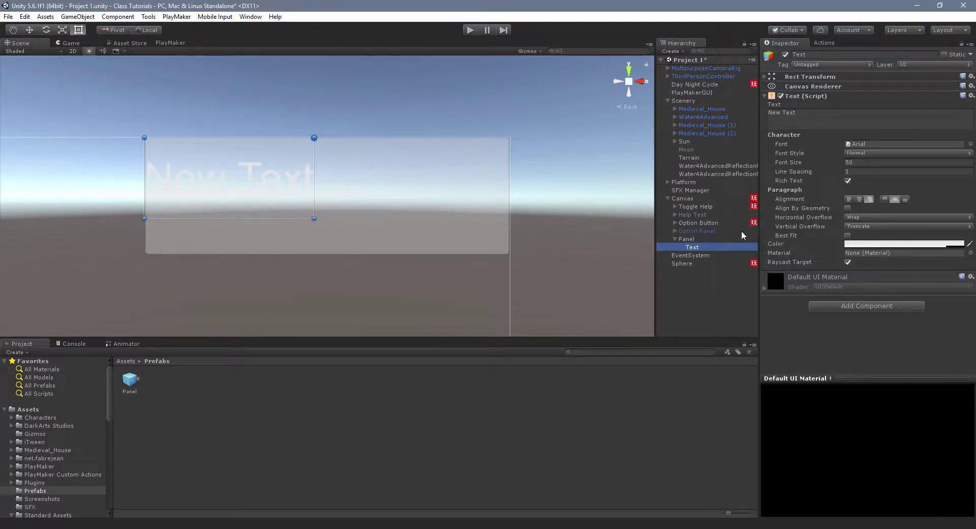
# - Create a UI Slider as a child of the panel and have it laid out below the Text object
pyautogui.click(698, 239)
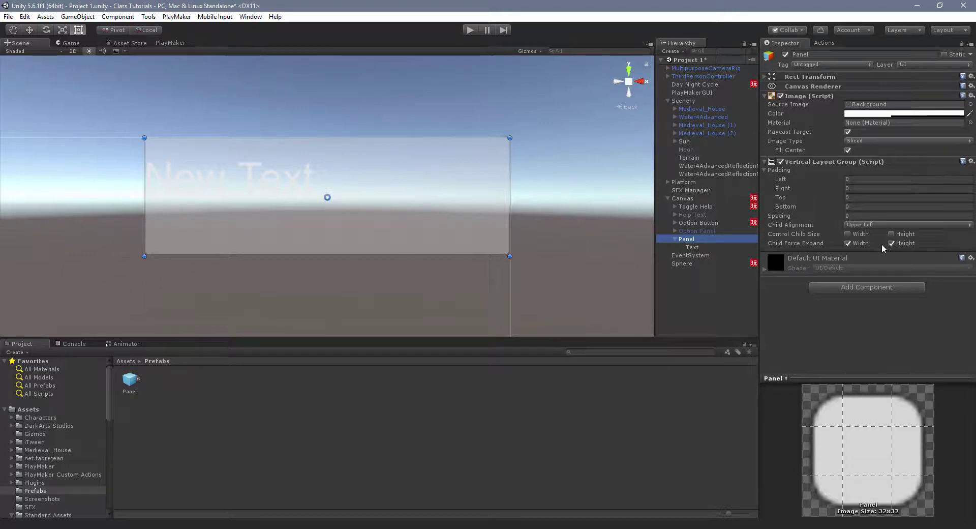
pyautogui.rightClick(693, 239)
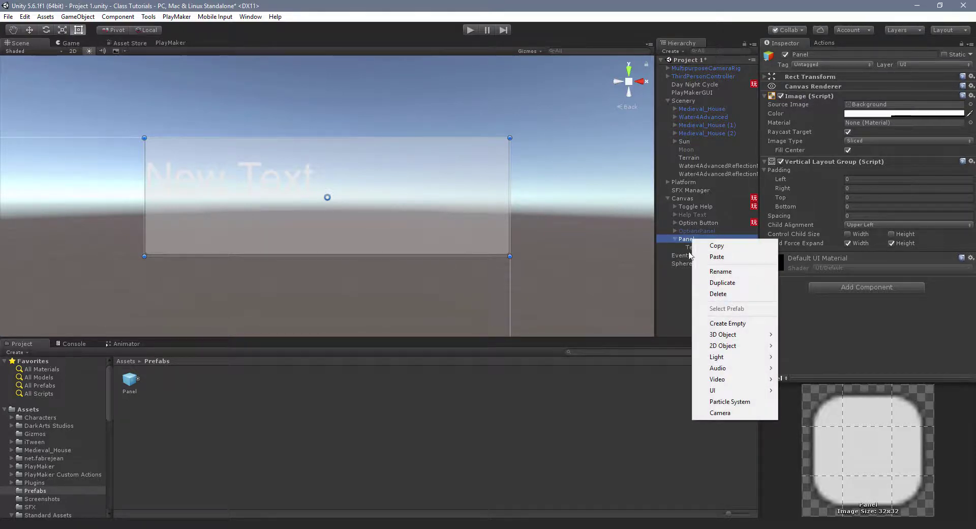
pyautogui.moveTo(744, 393)
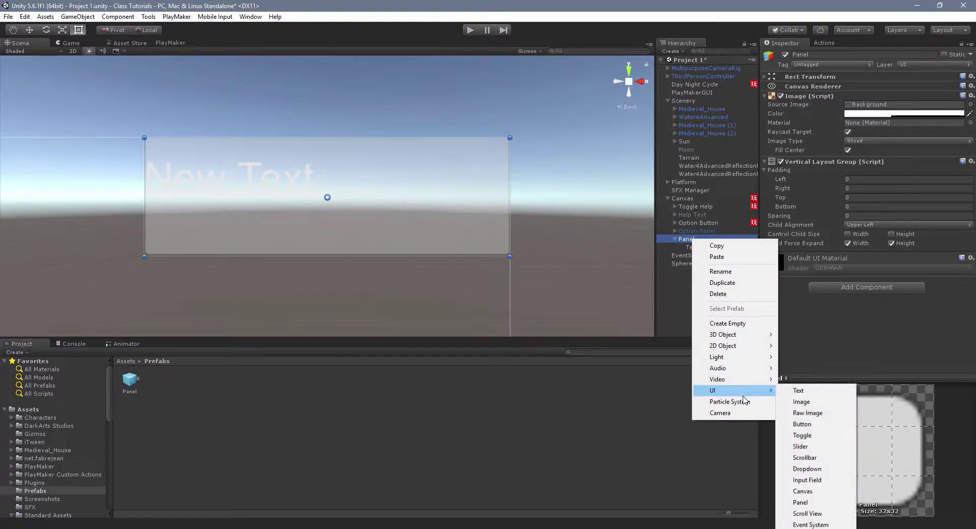
pyautogui.click(834, 446)
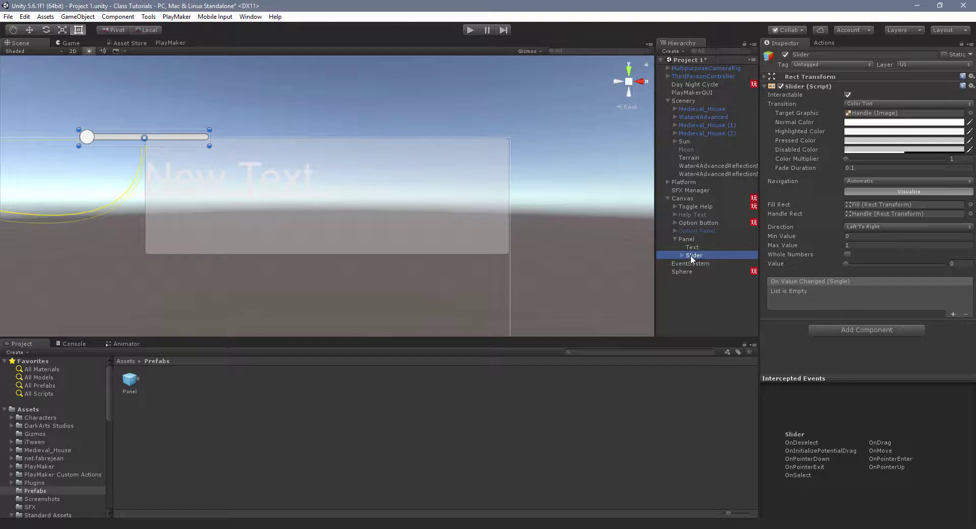
pyautogui.moveTo(691, 259); pyautogui.dragTo(687, 241)
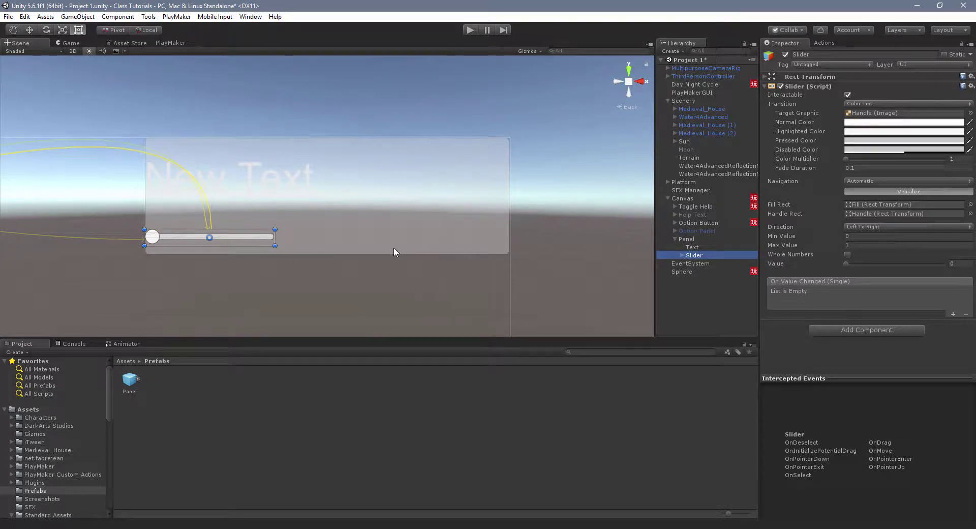
# - Add a Content Size Fitter component to the panel
pyautogui.click(697, 239)
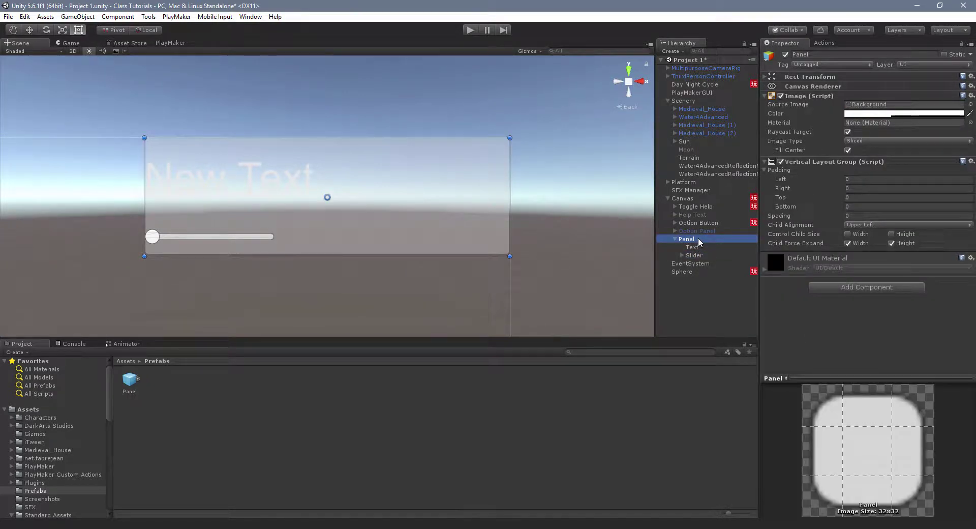
pyautogui.click(856, 288)
pyautogui.write('conte')
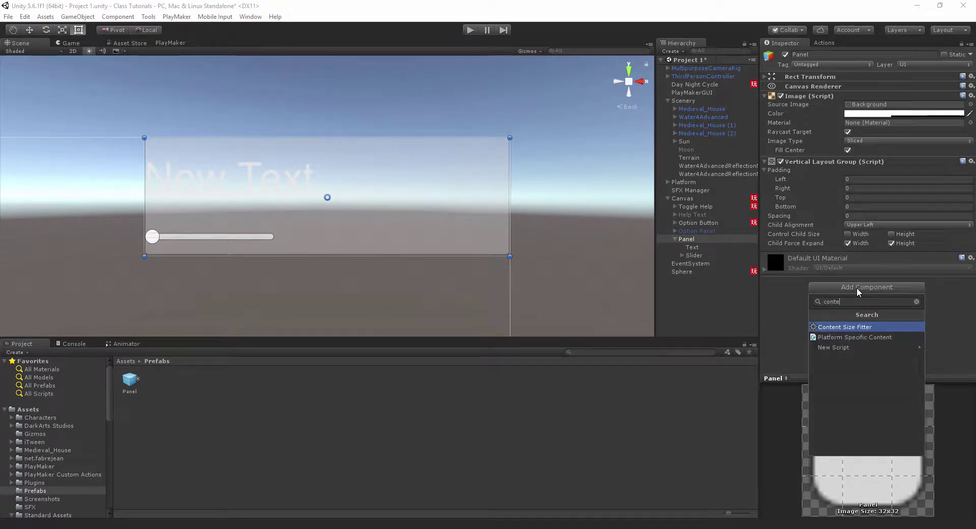
pyautogui.press('Return')
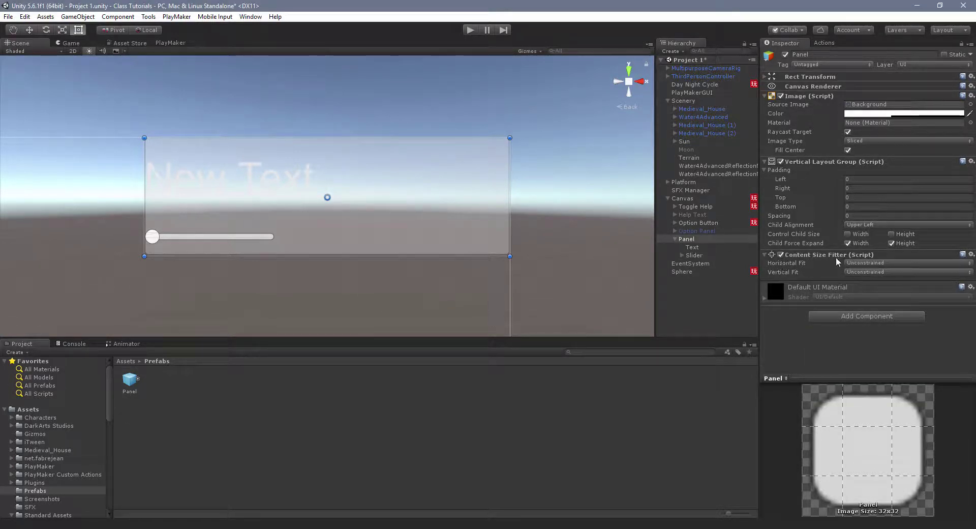
# - Set the panel's Horizontal Fit and Vertical Fit to Preferred Size and move the panel into the canvas's upper-right corner
pyautogui.click(860, 263)
pyautogui.click(879, 295)
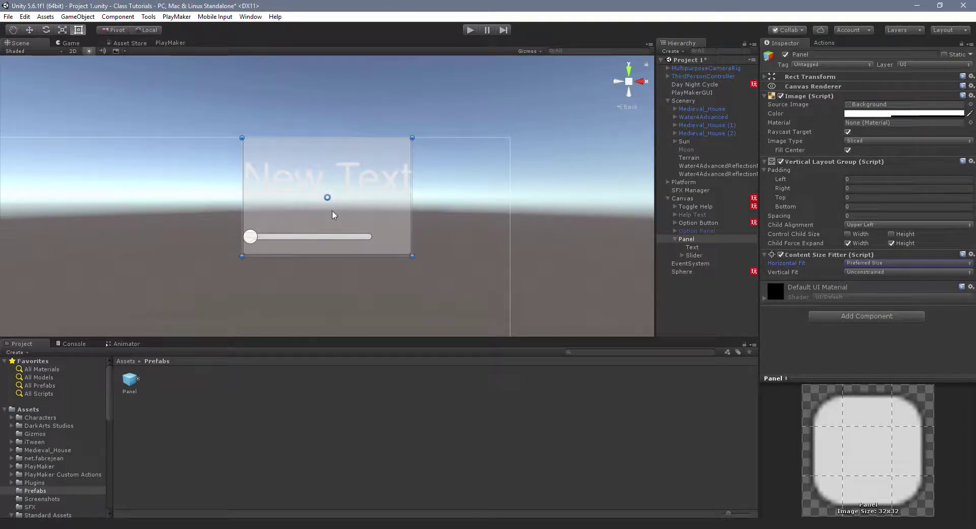
pyautogui.click(870, 273)
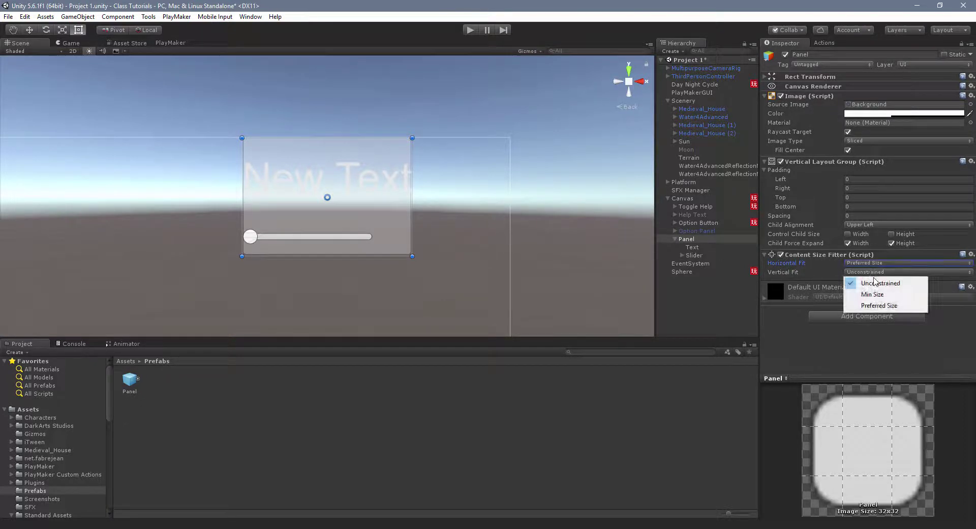
pyautogui.click(880, 306)
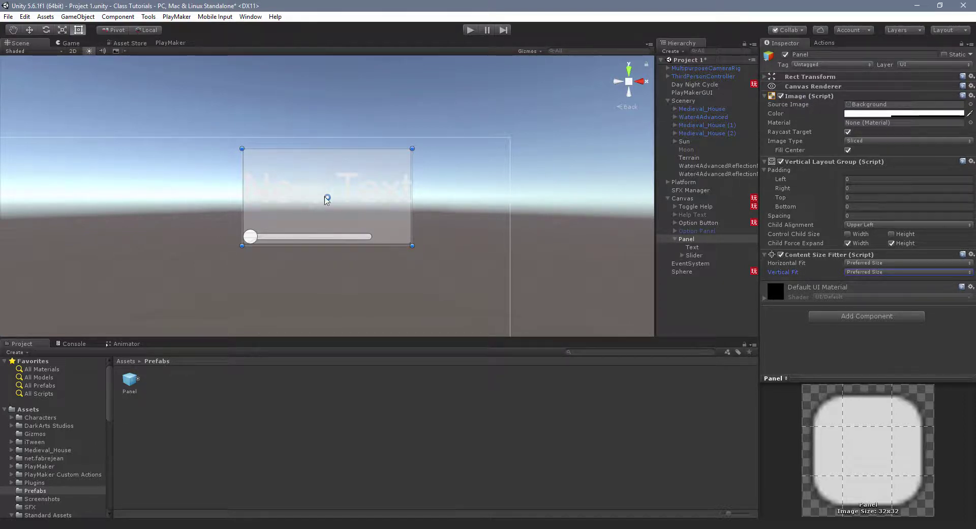
pyautogui.moveTo(357, 218); pyautogui.dragTo(454, 205)
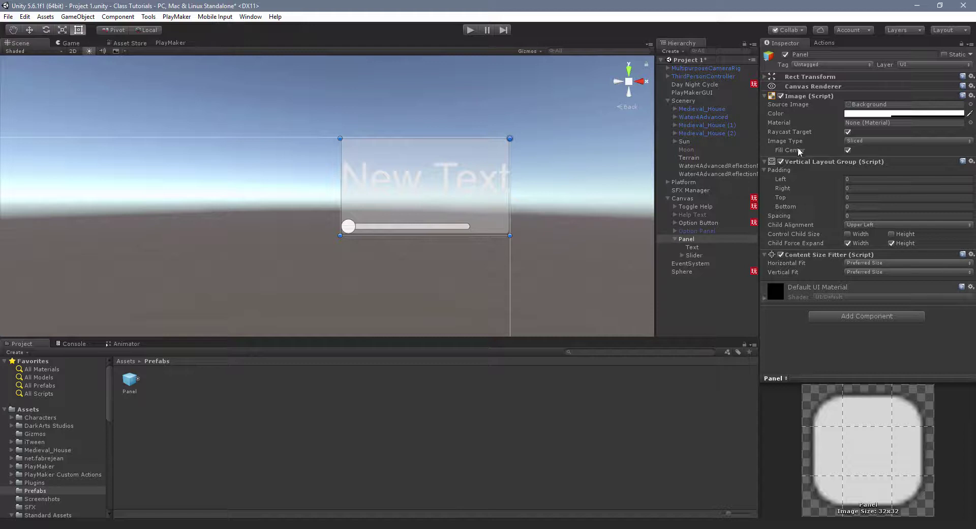
# - Enable Control Child Size Width on the panel's Vertical Layout Group and test the layout in play mode
pyautogui.click(848, 234)
pyautogui.click(471, 30)
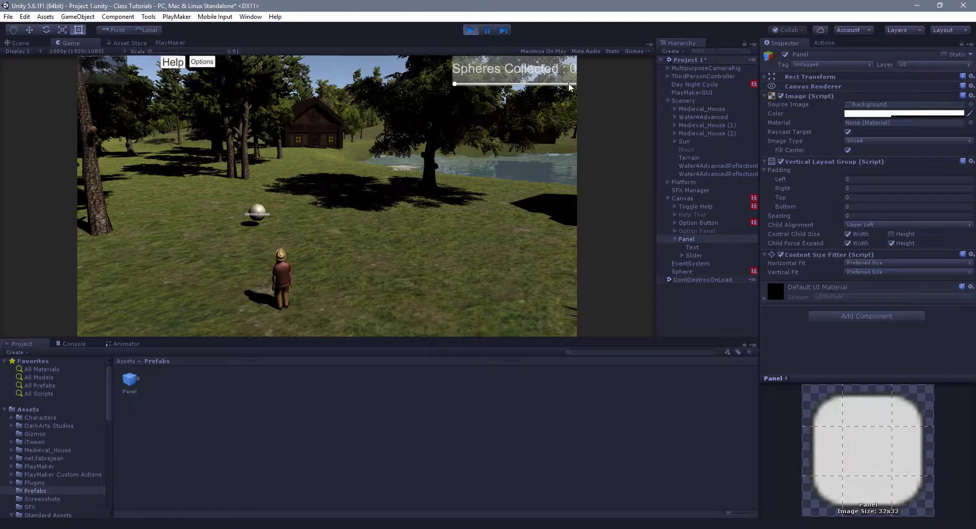
pyautogui.click(469, 30)
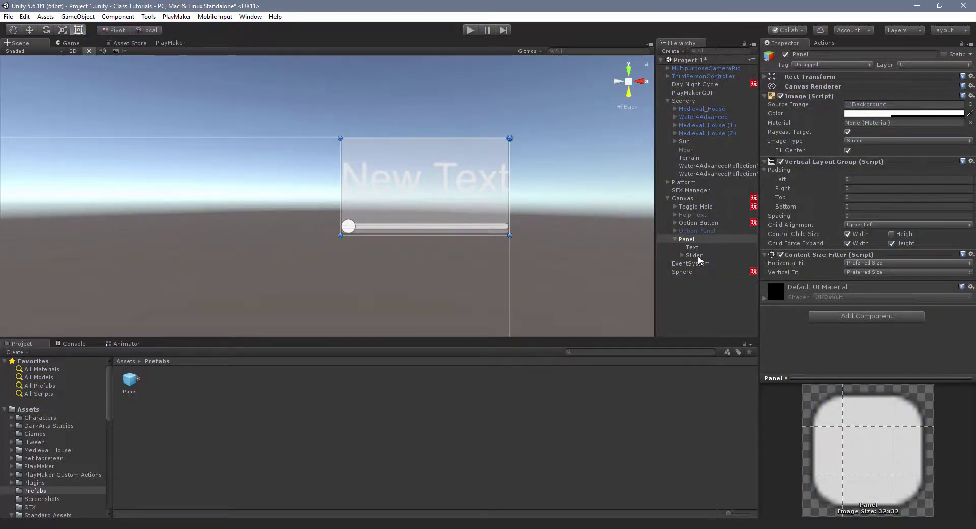
# - Deactivate the slider's Handle Slide Area object
pyautogui.click(683, 255)
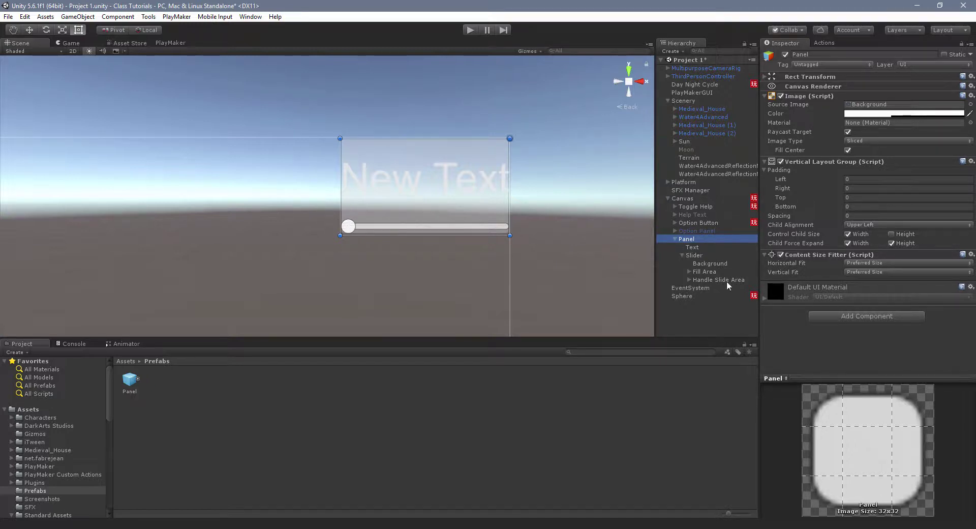
pyautogui.click(709, 279)
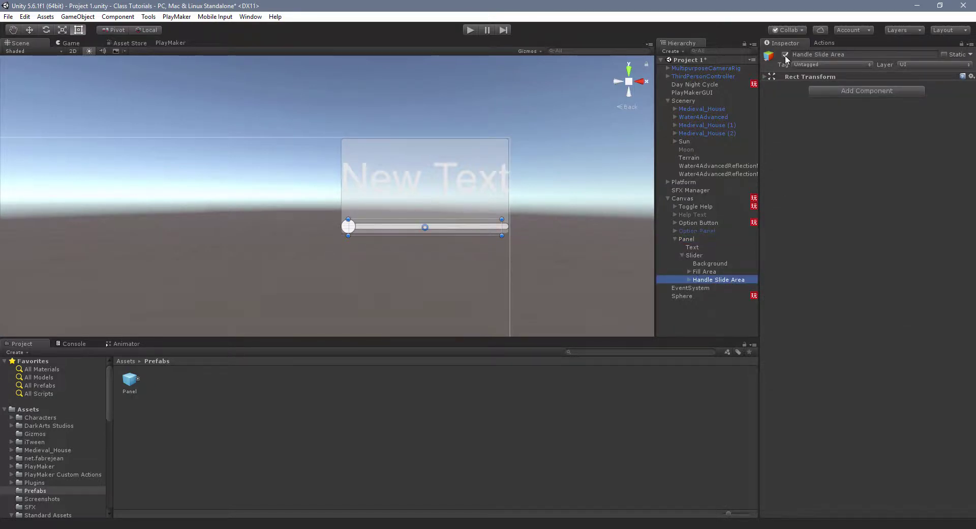
pyautogui.click(785, 54)
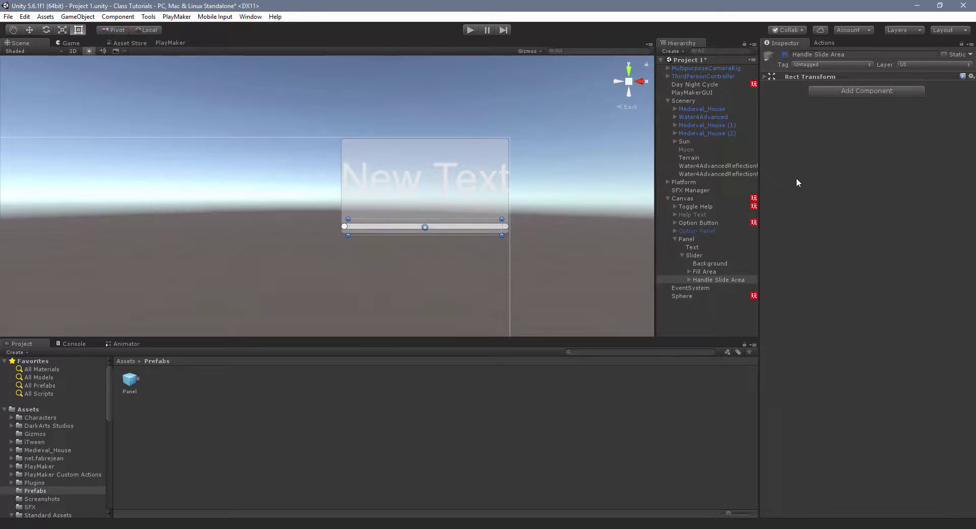
# - Try the Right To Left and Bottom To Top directions on the slider and return its Direction to Left To Right
pyautogui.scroll(7, 569, 255)
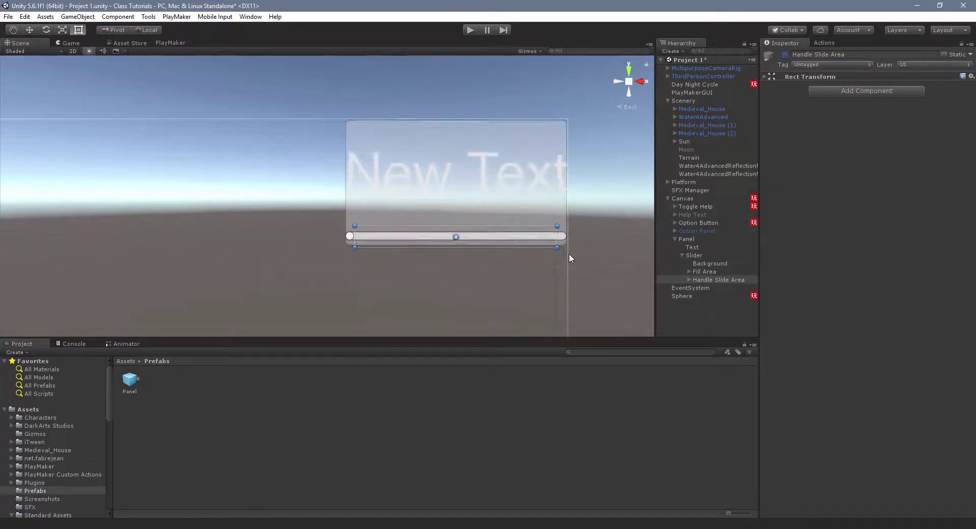
pyautogui.moveTo(534, 245); pyautogui.dragTo(333, 248, button='middle')
pyautogui.scroll(5, 377, 251)
pyautogui.scroll(1, 378, 251)
pyautogui.moveTo(389, 219); pyautogui.dragTo(452, 216, button='middle')
pyautogui.scroll(1, 453, 216)
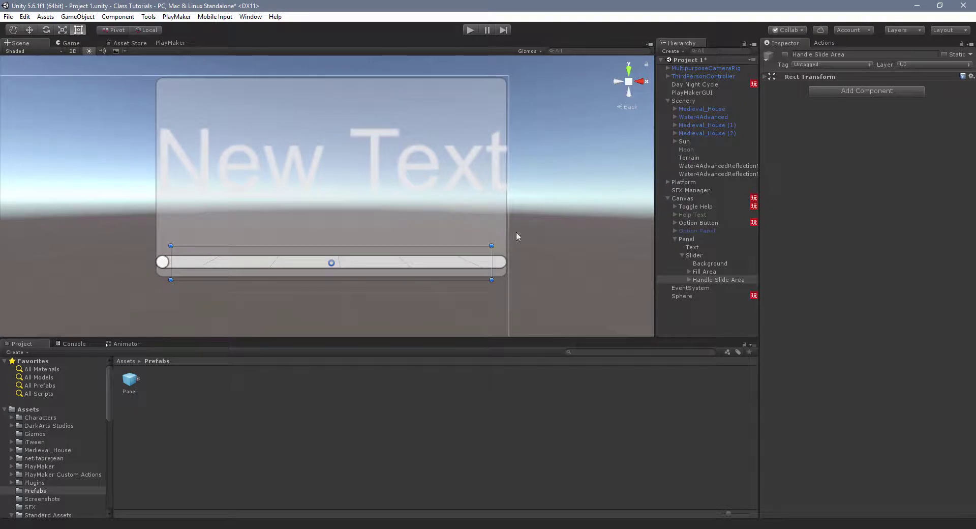
pyautogui.click(704, 255)
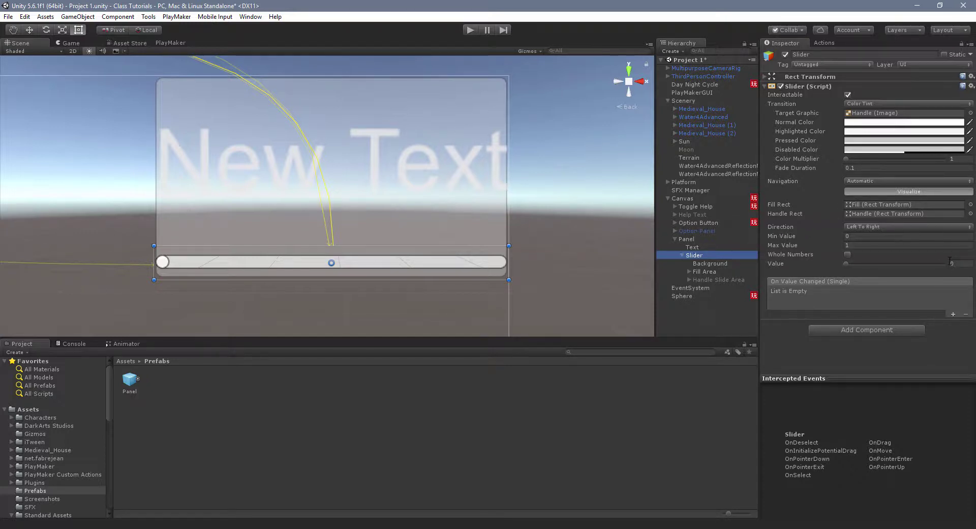
pyautogui.click(855, 232)
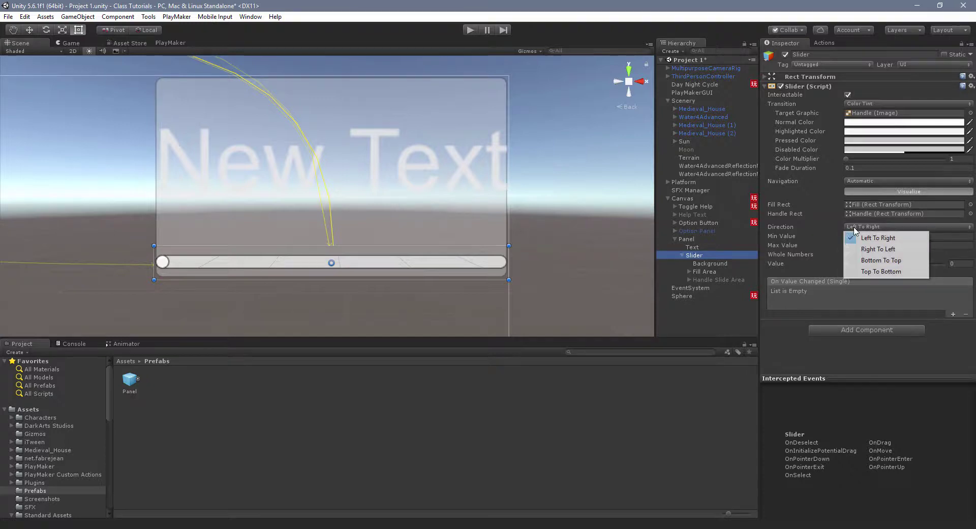
pyautogui.click(875, 250)
pyautogui.click(874, 227)
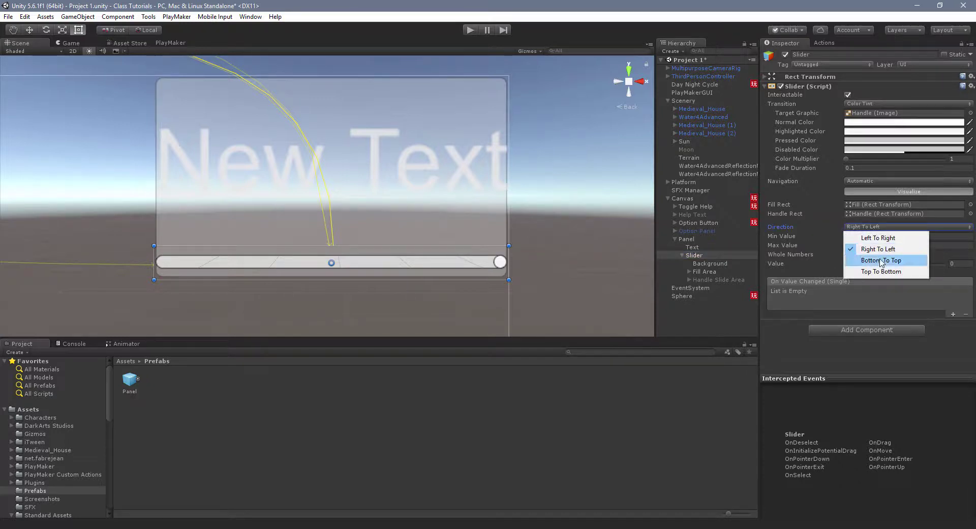
pyautogui.click(876, 260)
pyautogui.click(876, 229)
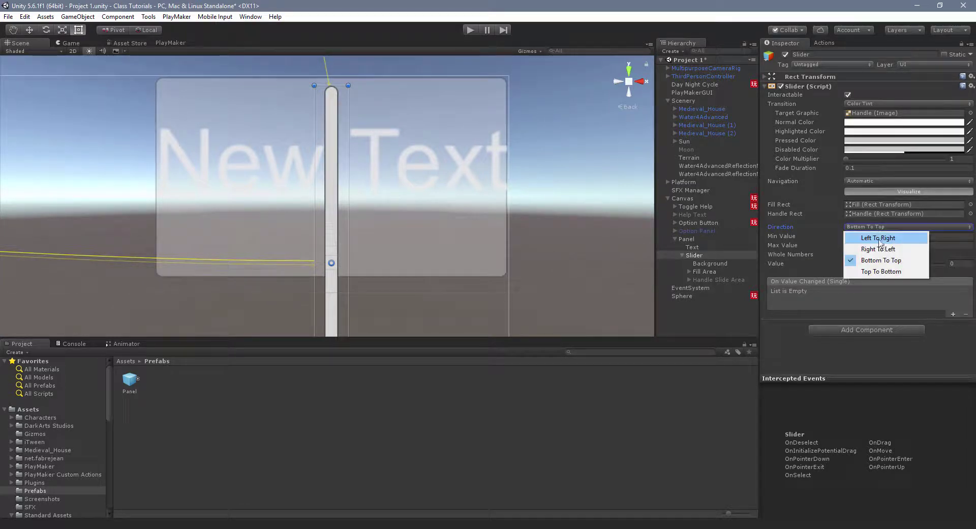
pyautogui.click(879, 238)
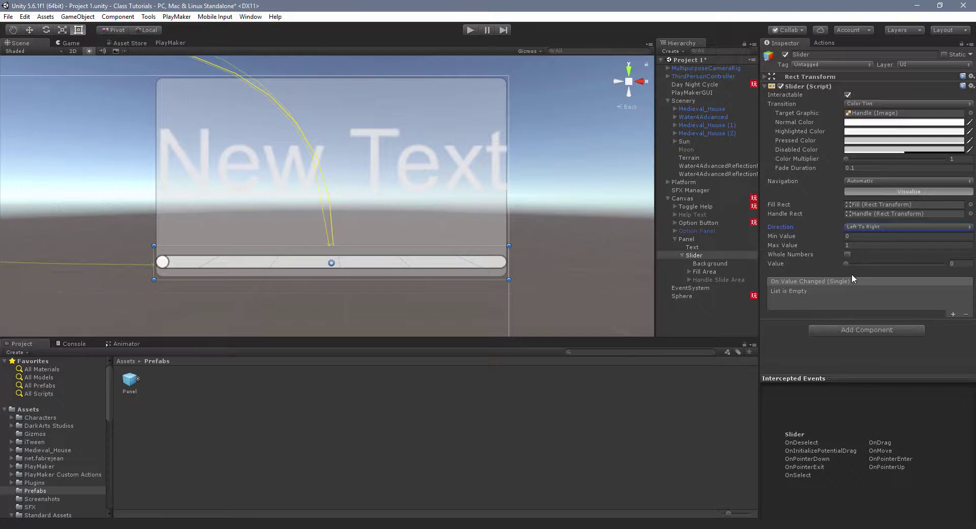
# - Widen the slider's Fill Area to the bar's right end with Value at 1, and test the fill at 0.41
pyautogui.moveTo(845, 262); pyautogui.dragTo(951, 268)
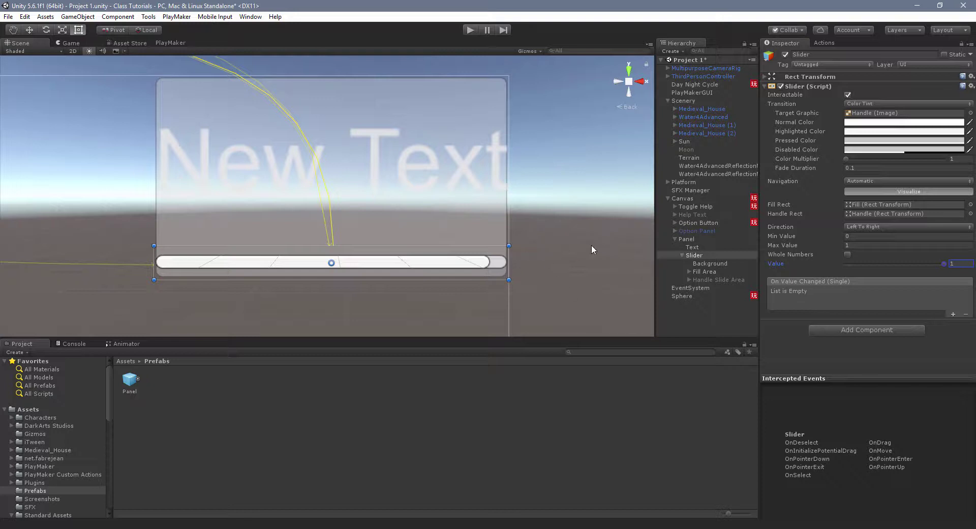
pyautogui.click(699, 273)
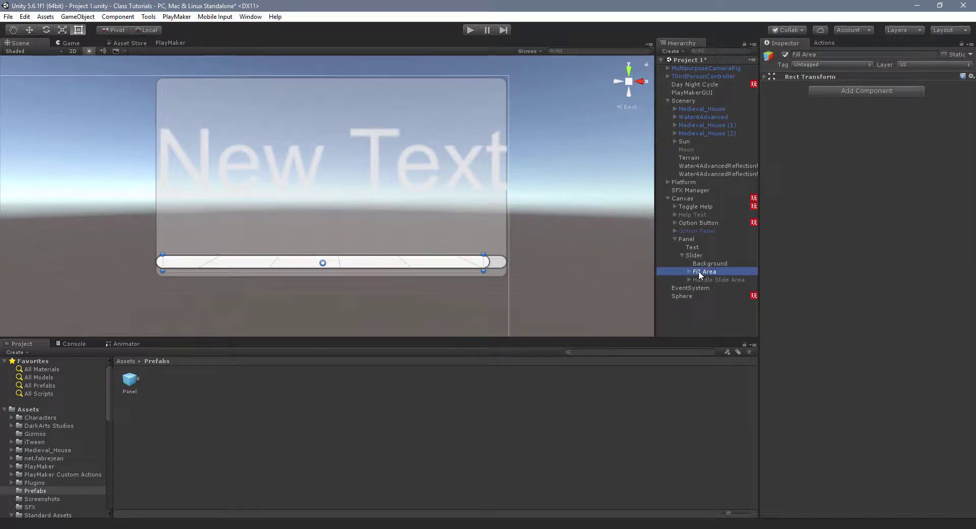
pyautogui.moveTo(480, 264); pyautogui.dragTo(499, 265)
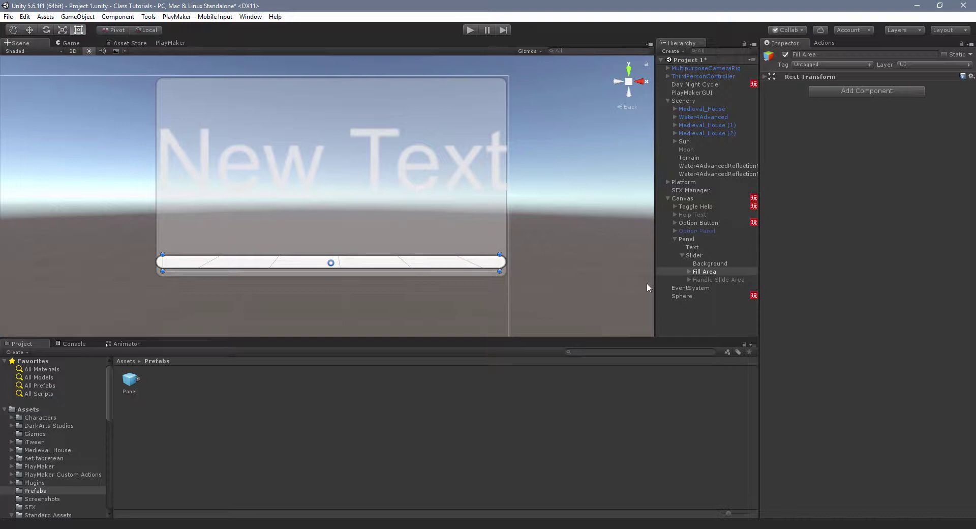
pyautogui.click(724, 256)
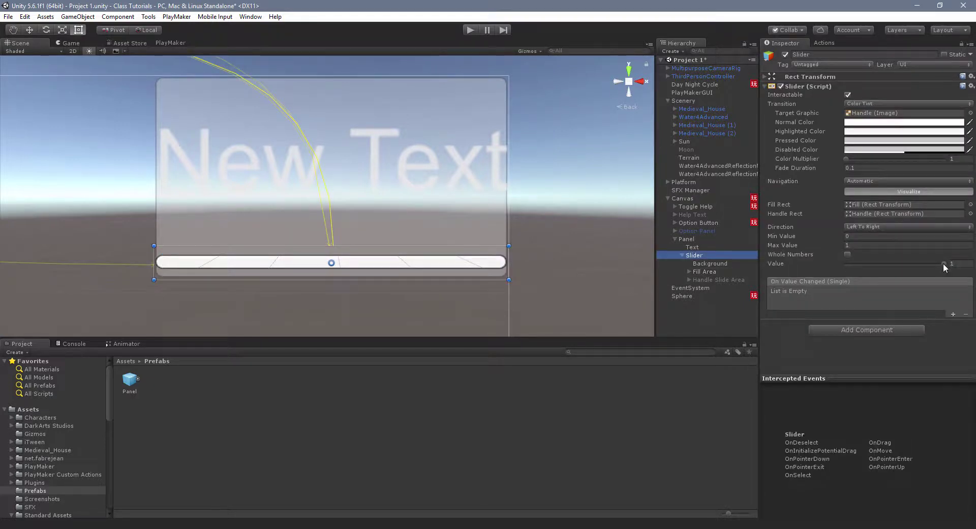
pyautogui.moveTo(944, 266); pyautogui.dragTo(888, 268)
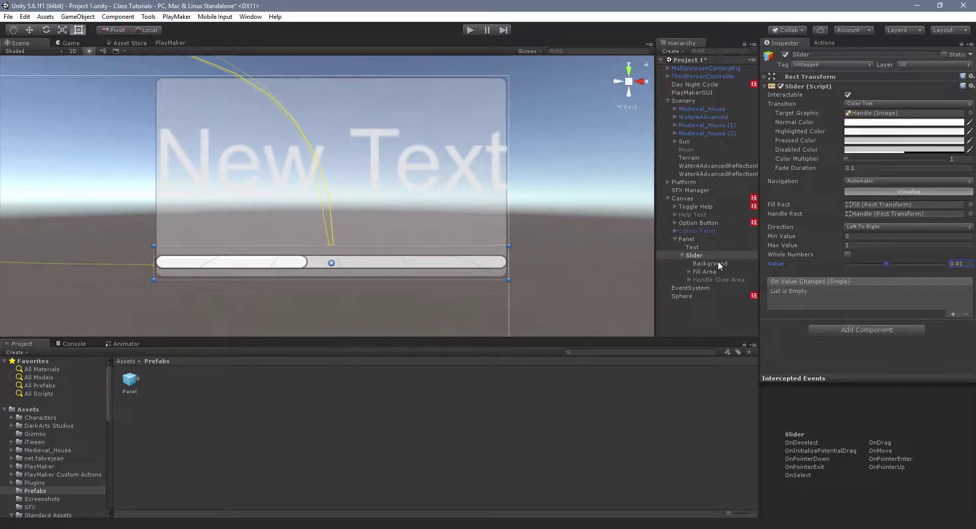
# - Set the color of the slider's Background image to dark grey, hex 515151FF
pyautogui.click(712, 263)
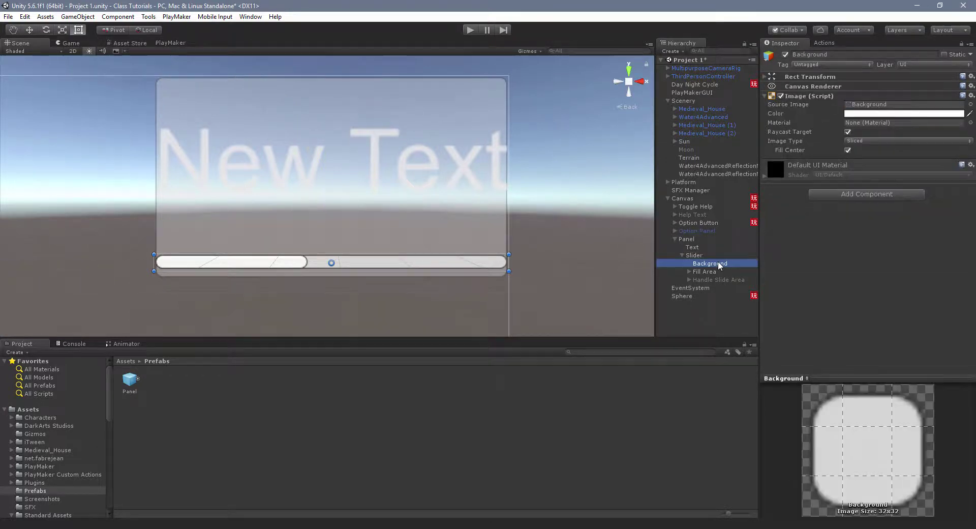
pyautogui.click(892, 114)
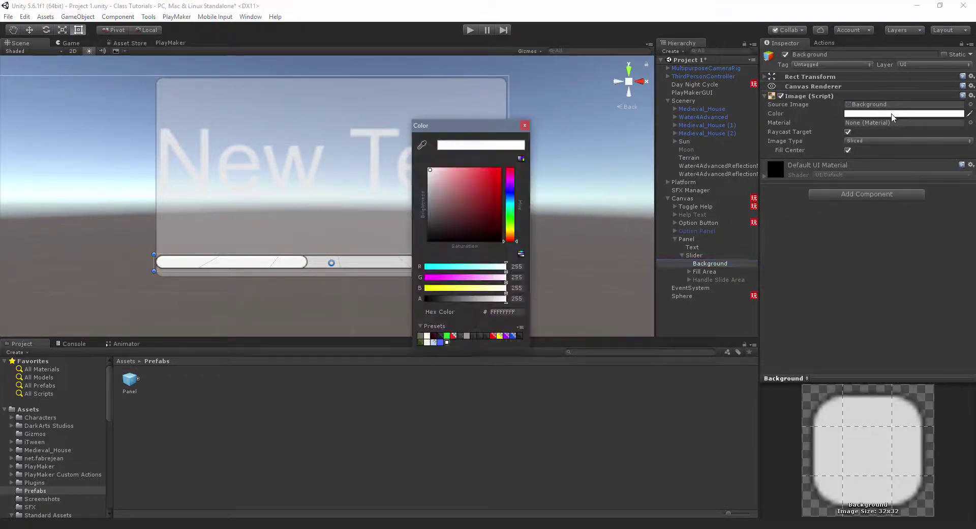
pyautogui.moveTo(429, 172); pyautogui.dragTo(428, 220)
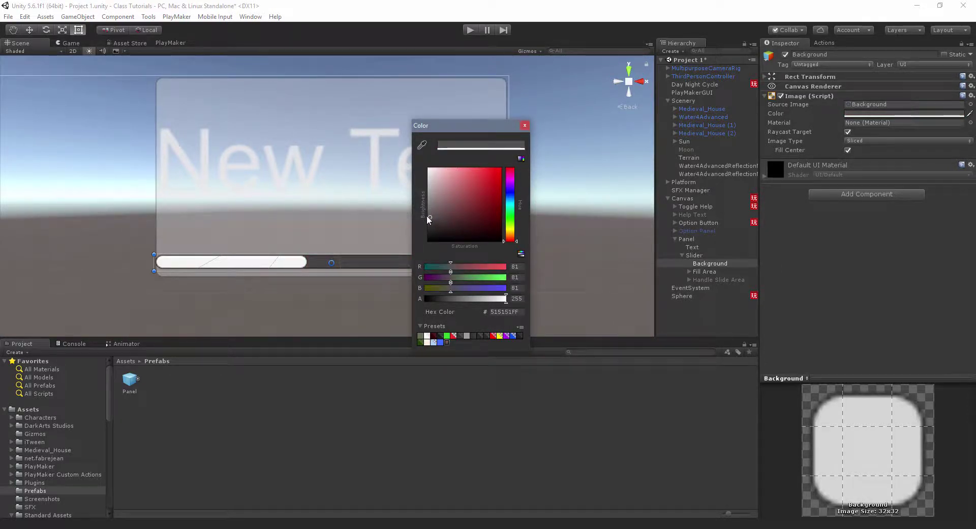
pyautogui.click(524, 125)
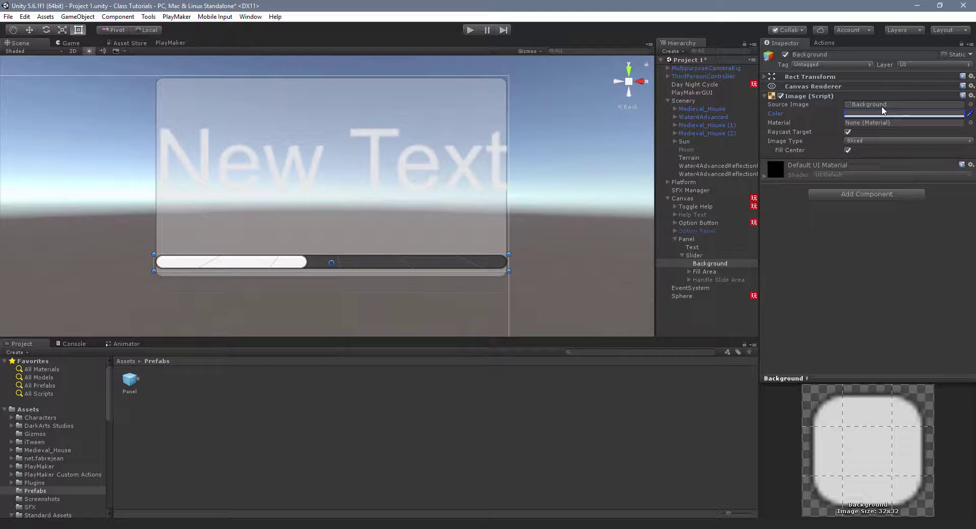
# - Add a PlayMakerFSM component to the slider and name the FSM Progress Slider
pyautogui.click(720, 256)
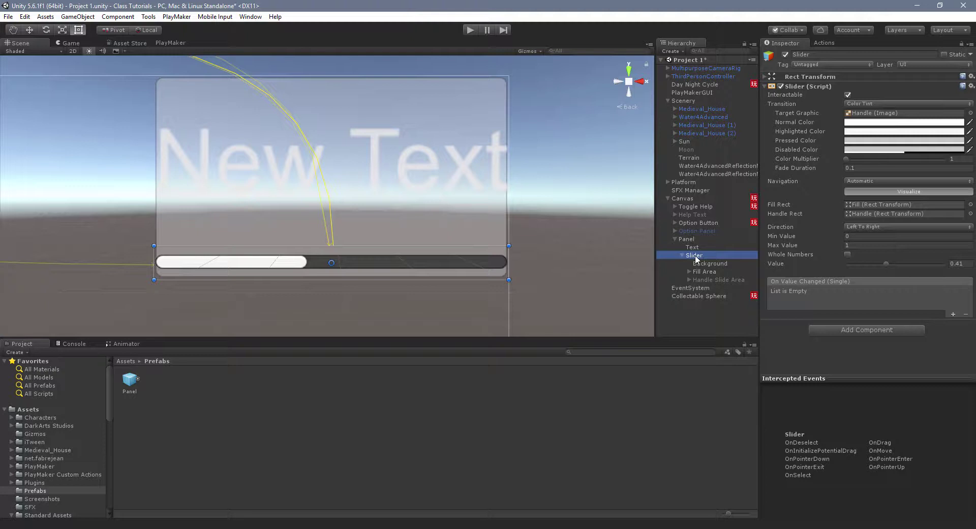
pyautogui.click(858, 329)
pyautogui.write('fsm')
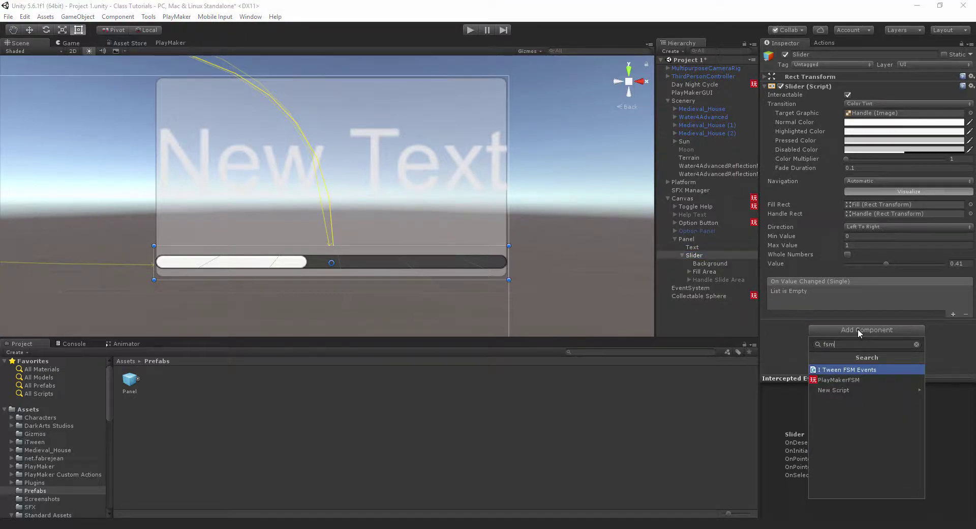
pyautogui.press('Down')
pyautogui.press('Return')
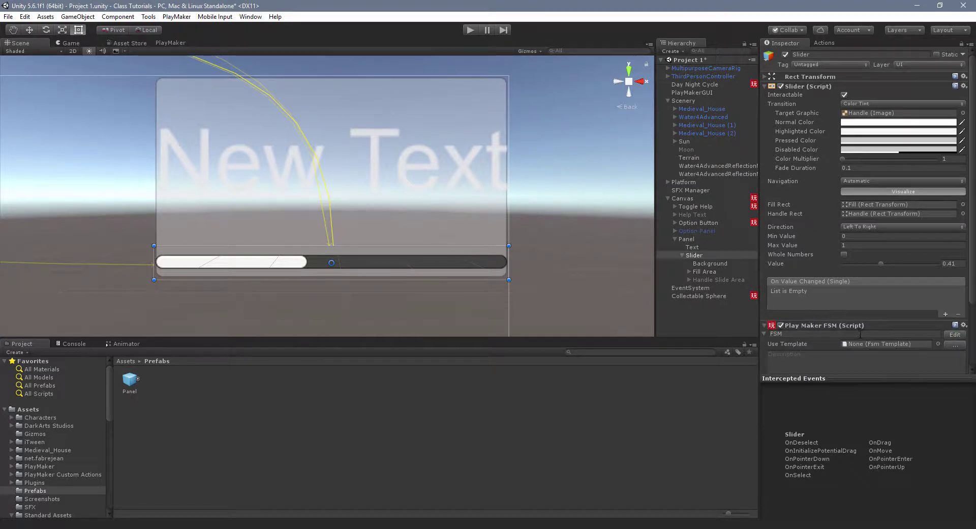
pyautogui.click(859, 334)
pyautogui.write('Prog')
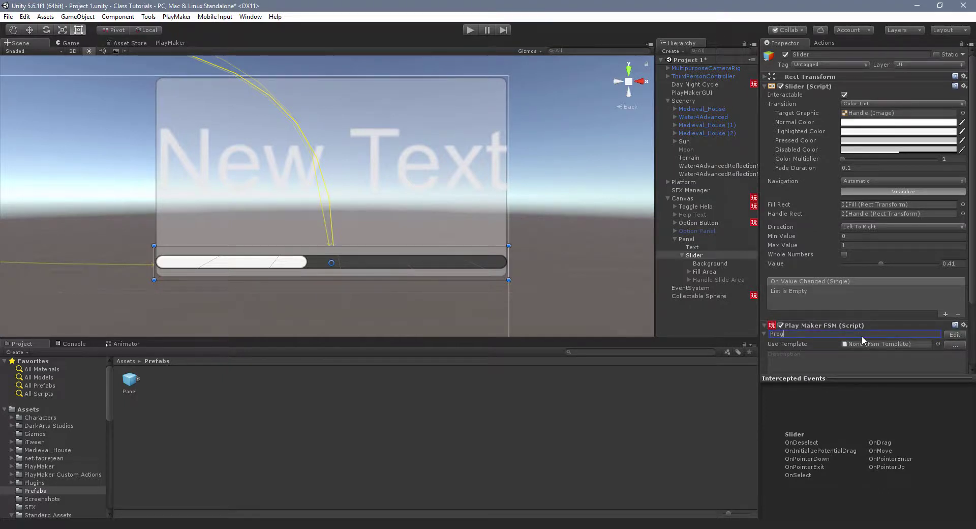
pyautogui.write('ress Slider')
# - Rename the Slider object as Progress Slider, and open its FSM for editing with the start state moved slightly down
pyautogui.click(704, 258)
pyautogui.click(705, 257)
pyautogui.write('P')
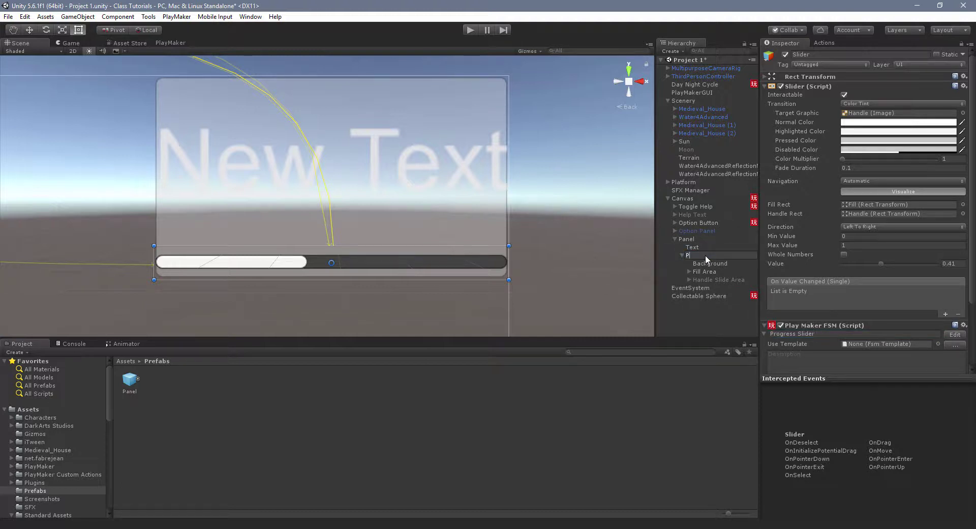
pyautogui.write('rogress Slider')
pyautogui.press('Return')
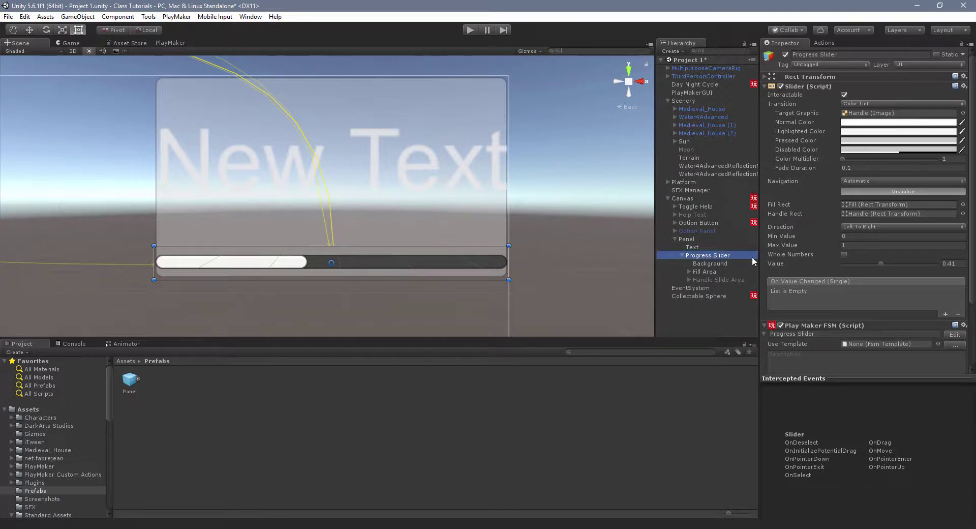
pyautogui.click(955, 335)
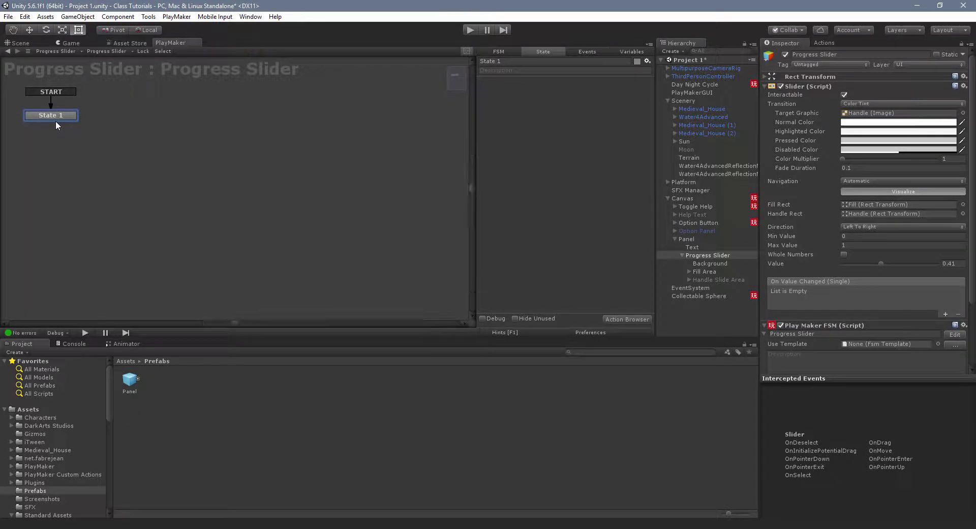
pyautogui.moveTo(56, 121); pyautogui.dragTo(63, 146)
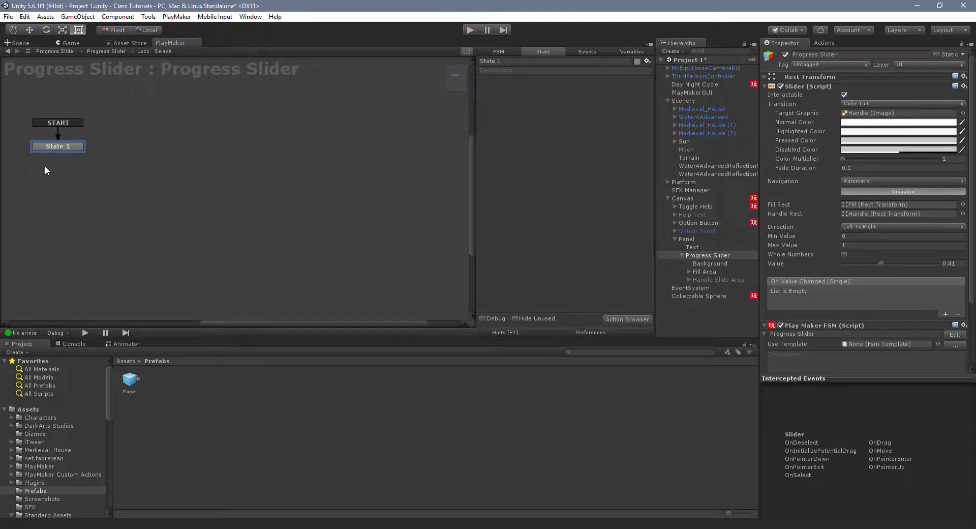
# - Search the PlayMaker Ecosystem for ugui slider actions and close the browser
pyautogui.click(151, 18)
pyautogui.moveTo(176, 17)
pyautogui.moveTo(214, 84)
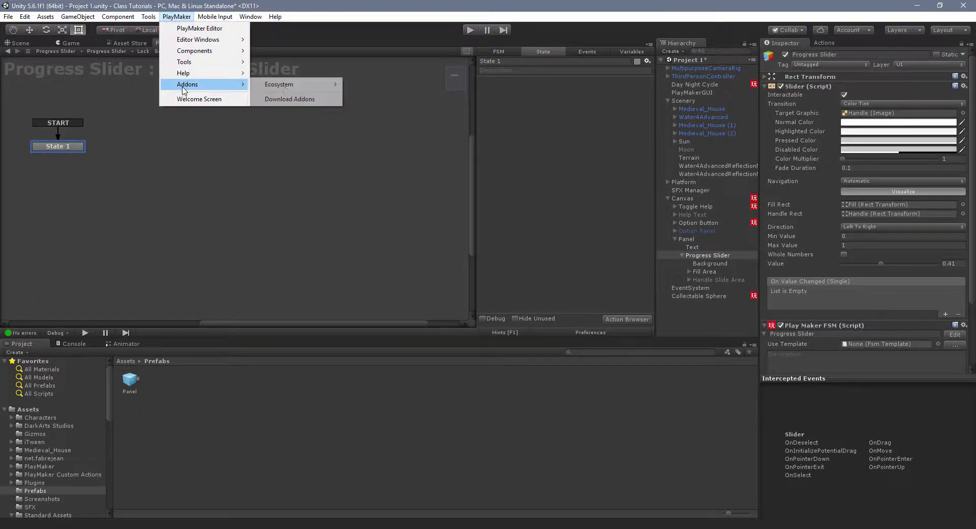
pyautogui.moveTo(307, 89)
pyautogui.click(379, 84)
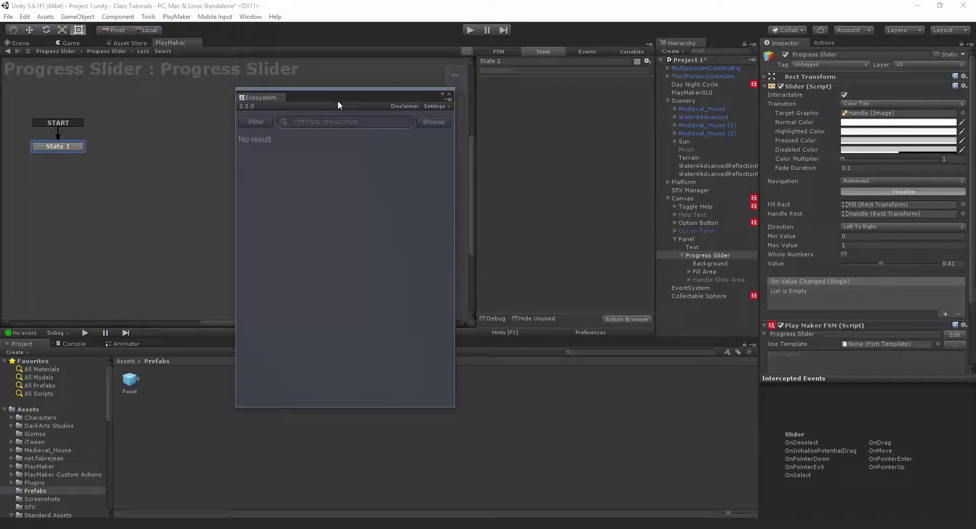
pyautogui.write('ugui ')
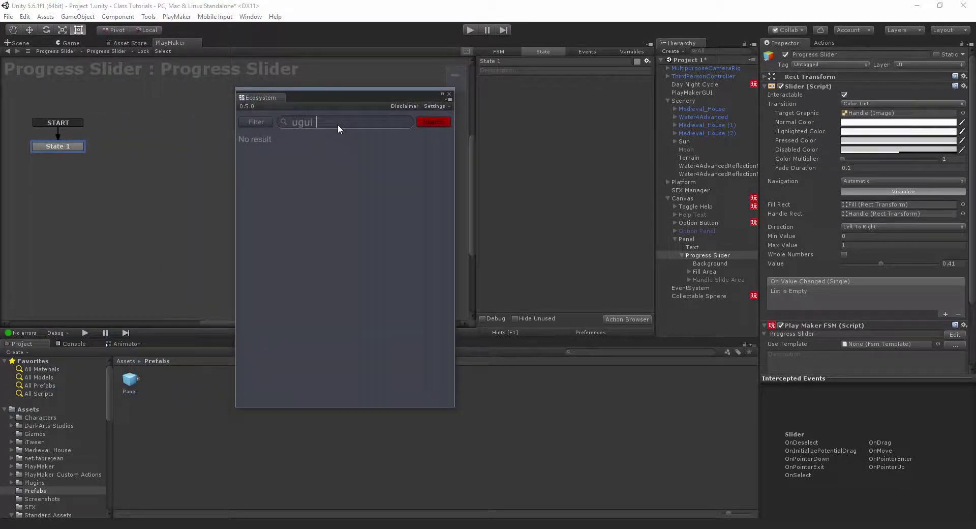
pyautogui.write('slider')
pyautogui.press('Return')
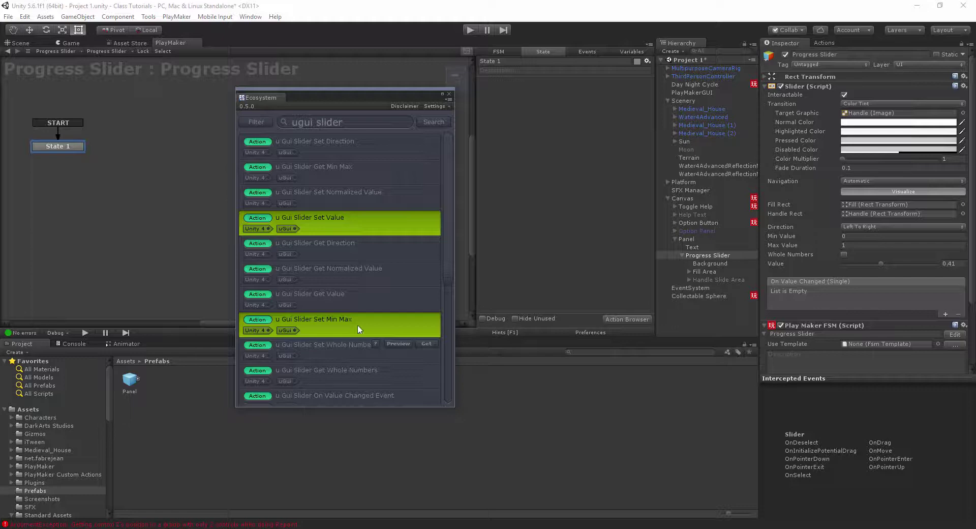
pyautogui.click(449, 95)
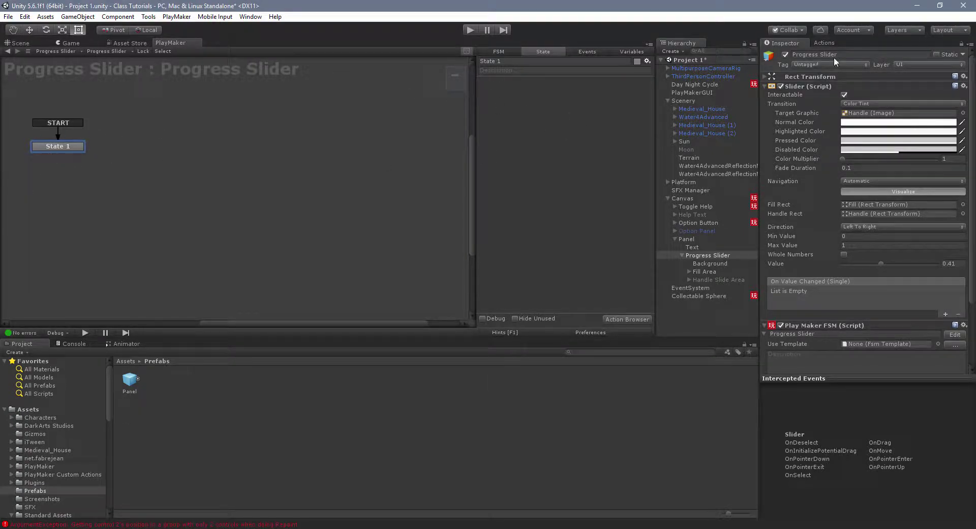
# - Find the ugui slider actions and add U Gui Slider Set Value to State 1
pyautogui.click(826, 43)
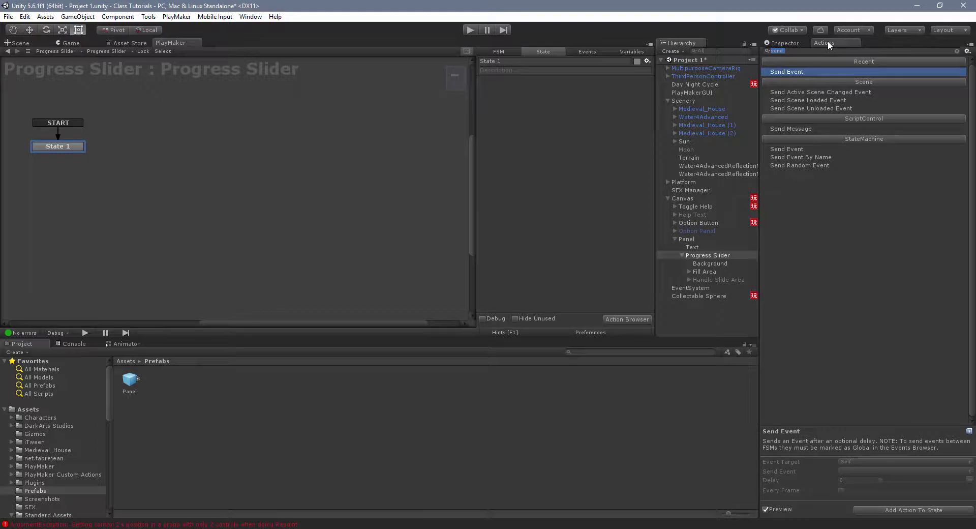
pyautogui.write('ugui slider')
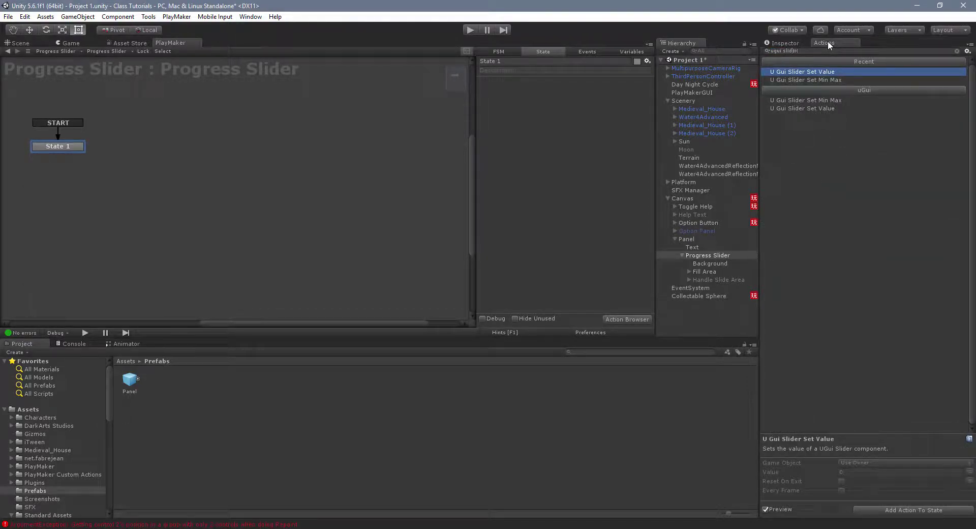
pyautogui.moveTo(812, 107); pyautogui.dragTo(575, 115)
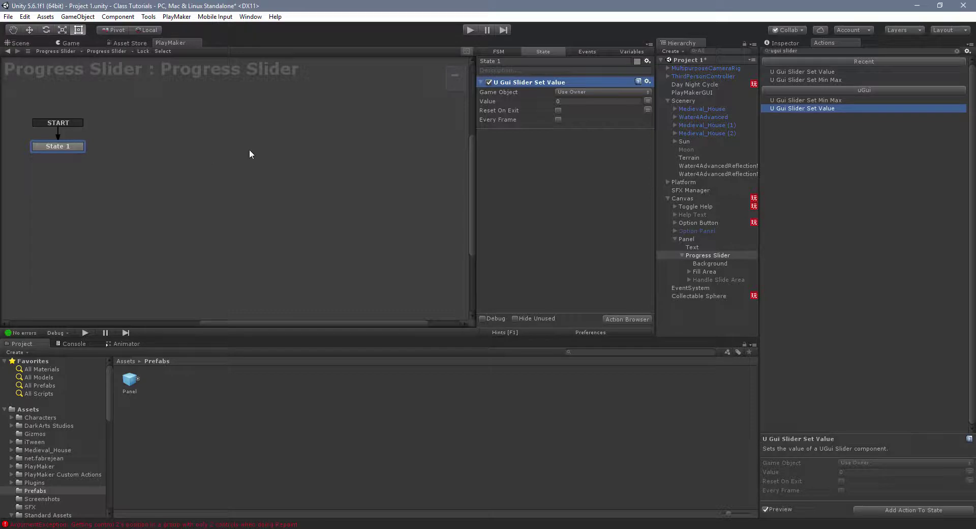
# - Add a new event to the Progress Slider FSM and mark it as global
pyautogui.click(588, 52)
pyautogui.click(559, 305)
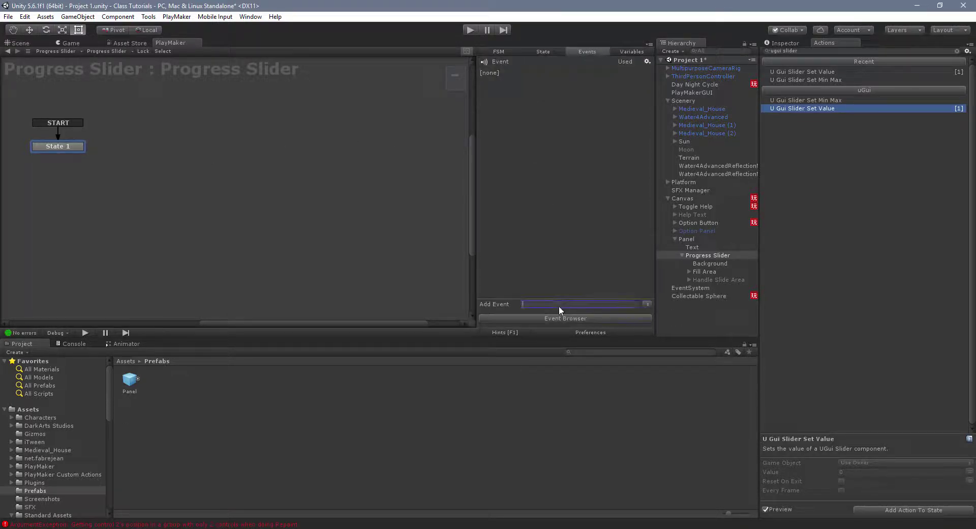
pyautogui.write('P')
pyautogui.press('Return')
pyautogui.click(483, 73)
# - Add a second state to the Progress Slider FSM beside State 1 and name it Register Sphere
pyautogui.rightClick(170, 147)
pyautogui.click(206, 153)
pyautogui.moveTo(207, 155); pyautogui.dragTo(174, 150)
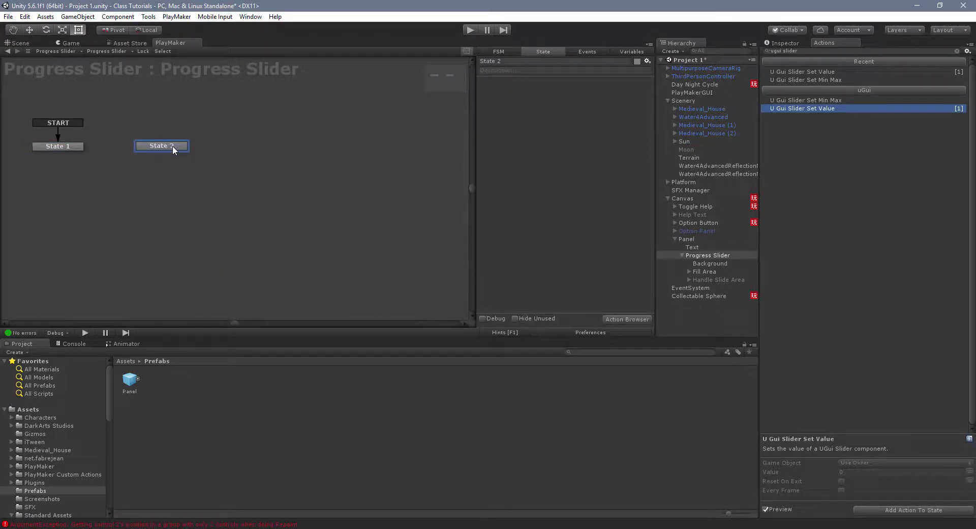
pyautogui.click(512, 61)
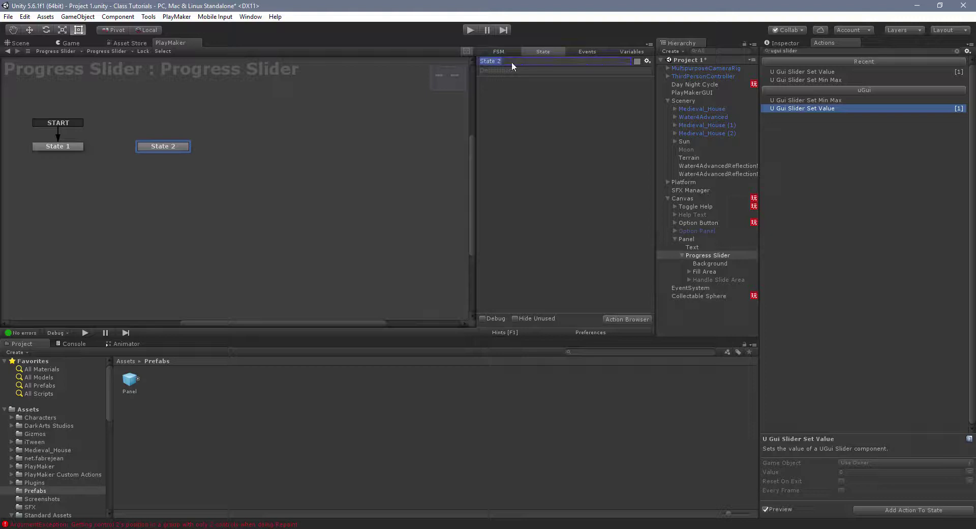
pyautogui.write('REg')
pyautogui.press('BackSpace')
pyautogui.press('BackSpace')
pyautogui.write('egister Sphere')
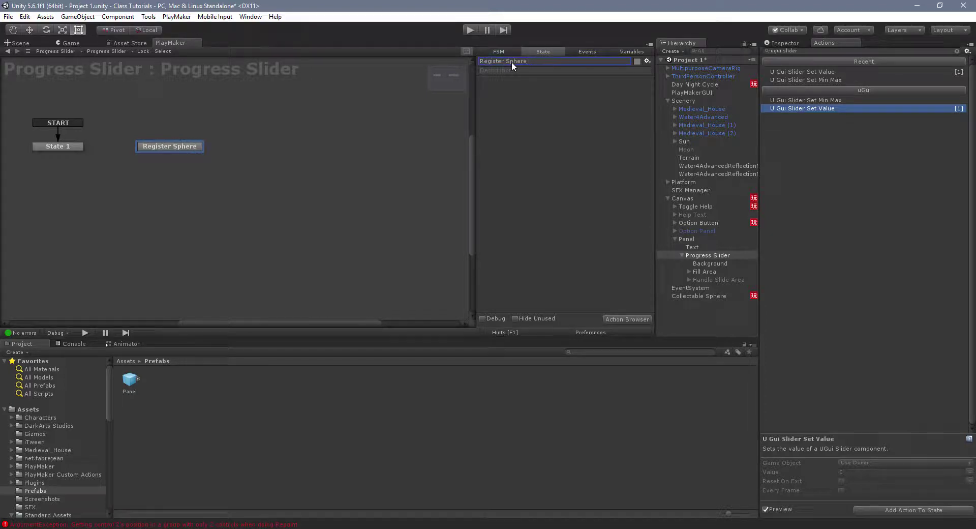
# - Give the Register Sphere state a global transition triggered by the Register Sphere event
pyautogui.rightClick(187, 146)
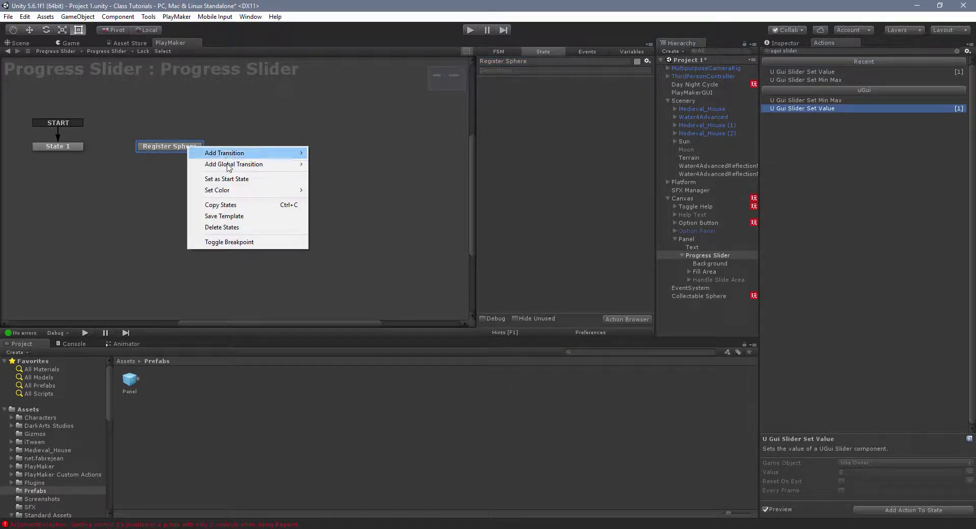
pyautogui.moveTo(229, 165)
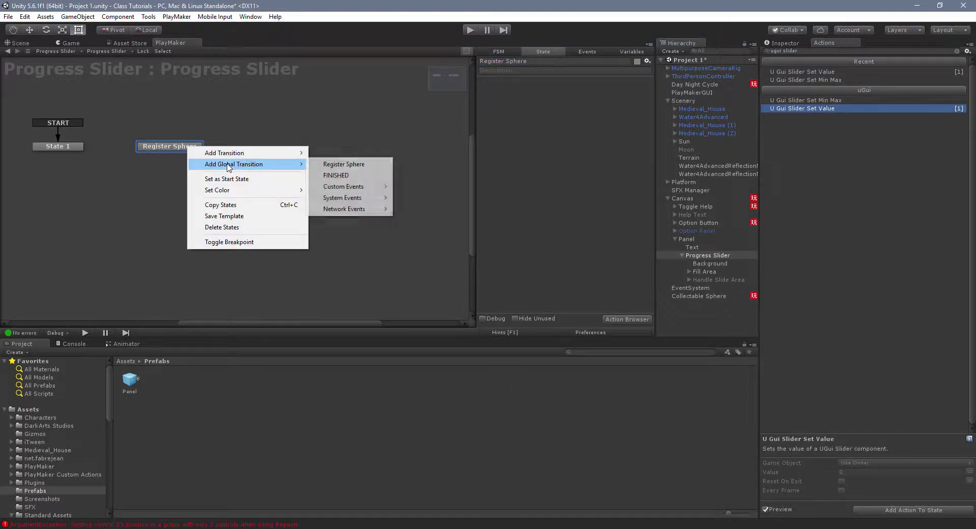
pyautogui.click(362, 168)
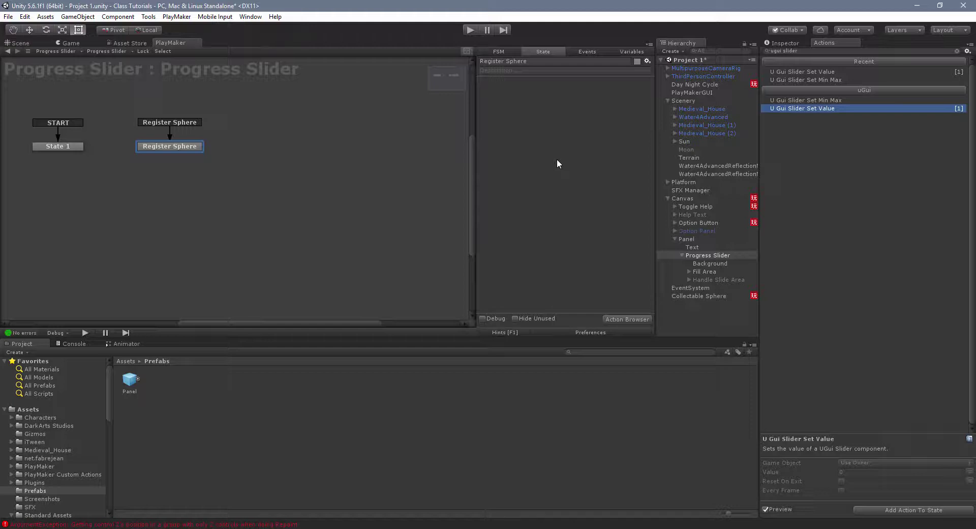
# - Create a Float variable named Max Number of Spheres in the Progress Slider FSM
pyautogui.click(628, 51)
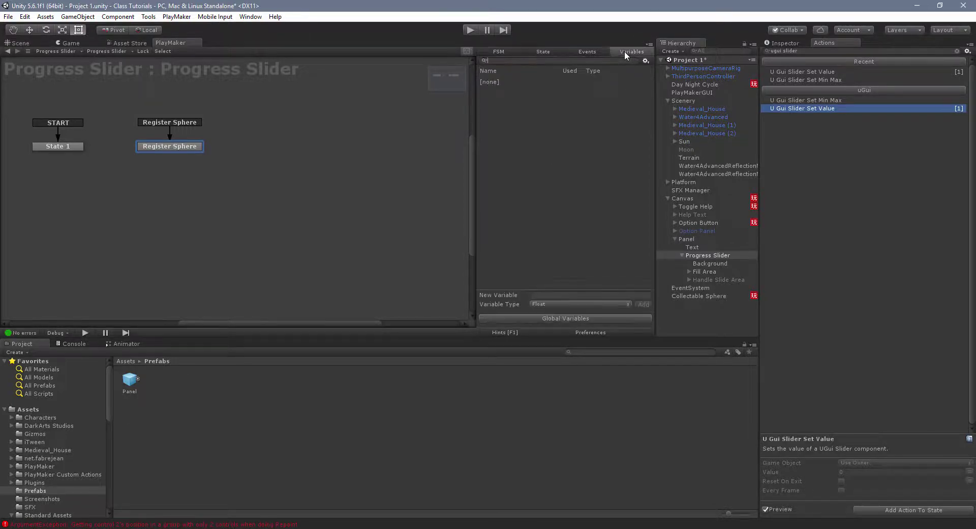
pyautogui.click(570, 295)
pyautogui.write('Max Number of Spheres')
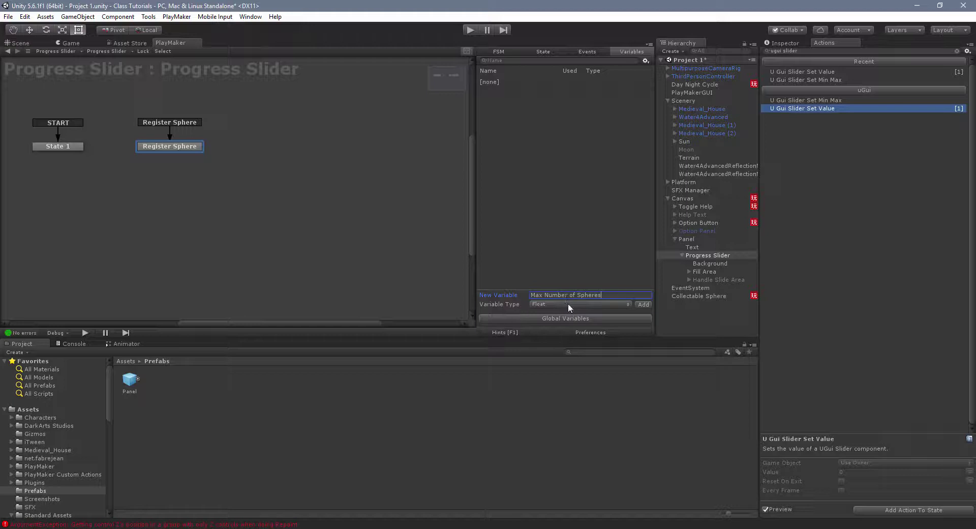
pyautogui.click(644, 304)
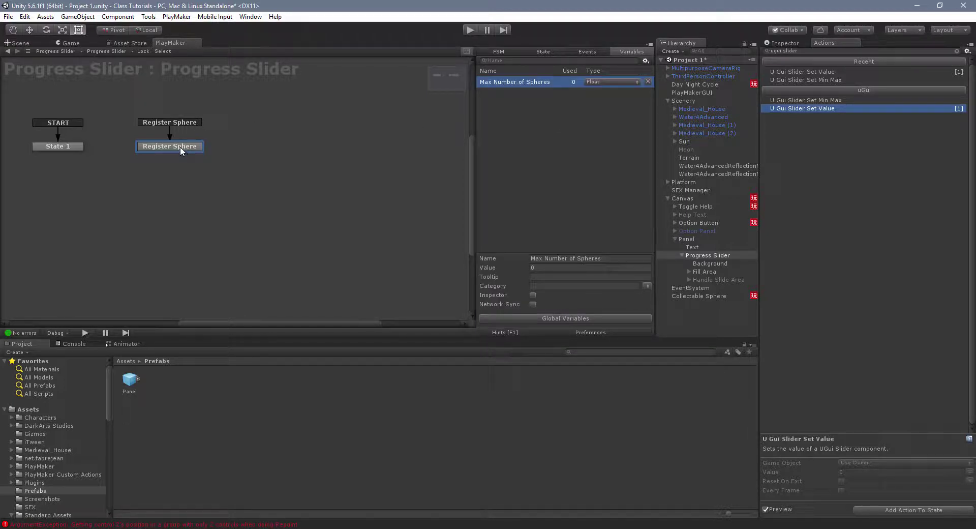
# - Add a Float Add action to the Register Sphere state that adds 1 to Max Number of Spheres
pyautogui.click(545, 51)
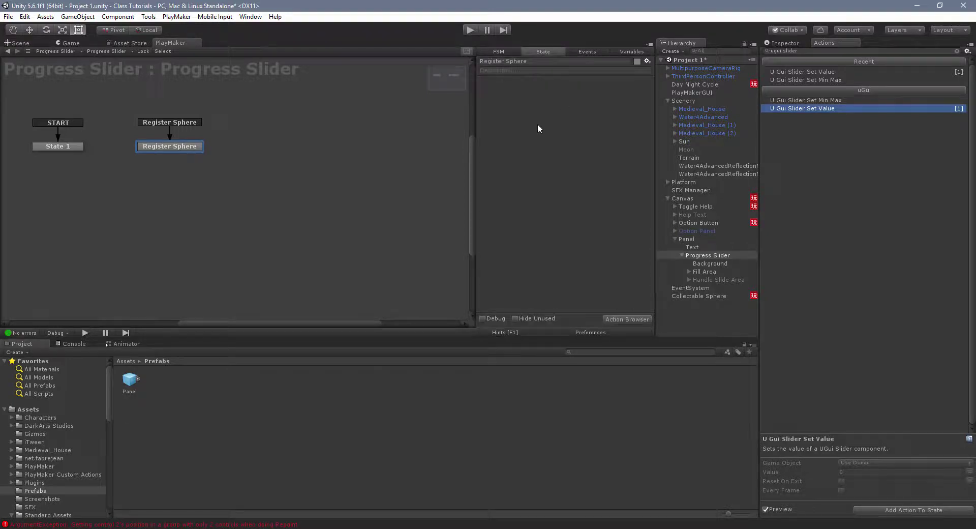
pyautogui.click(815, 51)
pyautogui.write('float add')
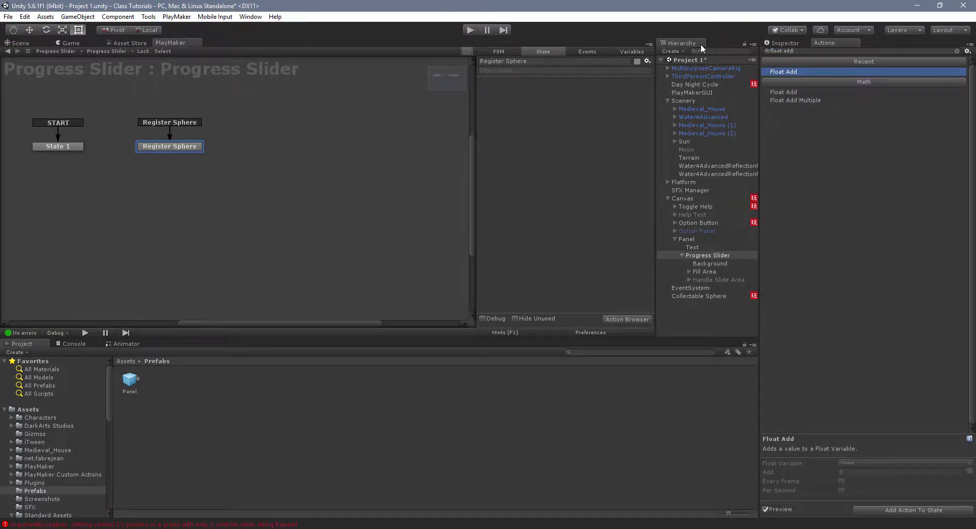
pyautogui.press('Return')
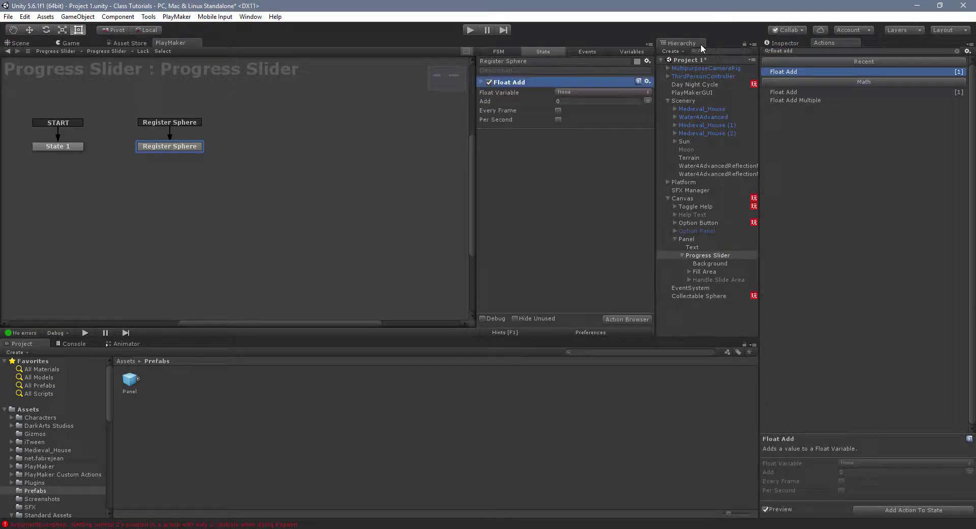
pyautogui.click(578, 92)
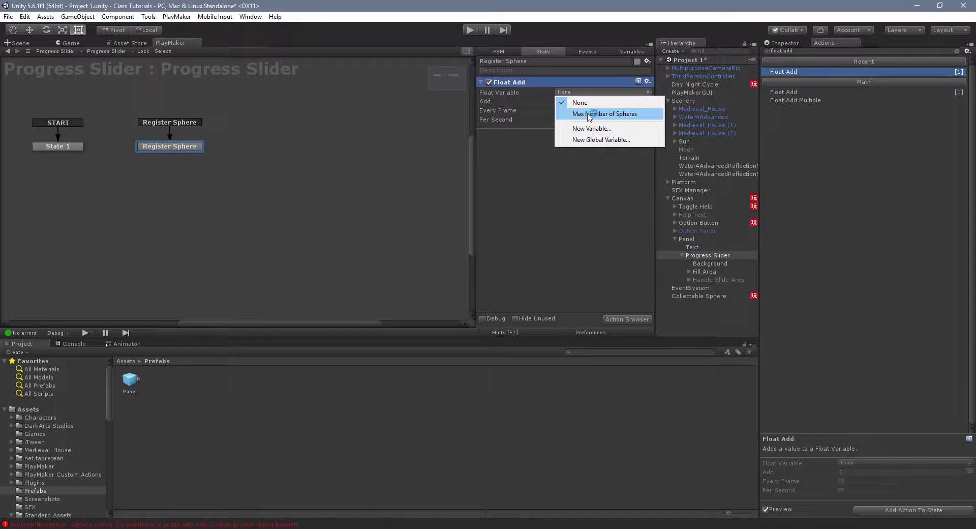
pyautogui.click(588, 114)
pyautogui.click(570, 102)
pyautogui.write('1')
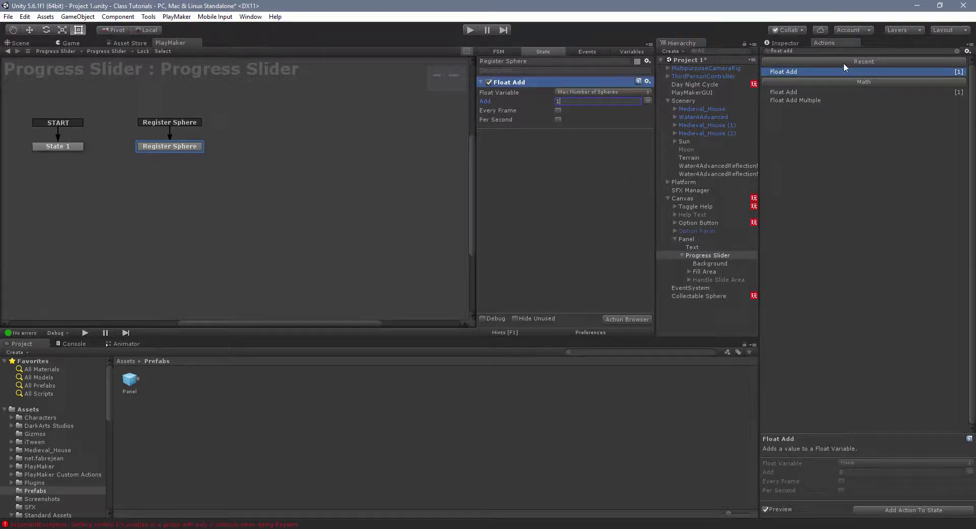
# - Add the U Gui Slider Set Min Max action to the Register Sphere state and place it below Float Add
pyautogui.click(836, 51)
pyautogui.write('ugui')
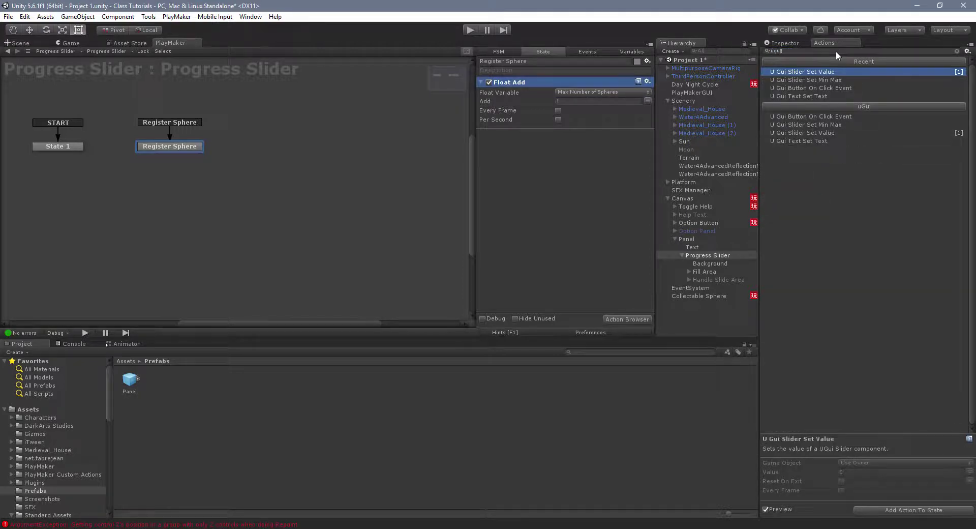
pyautogui.write(' slid')
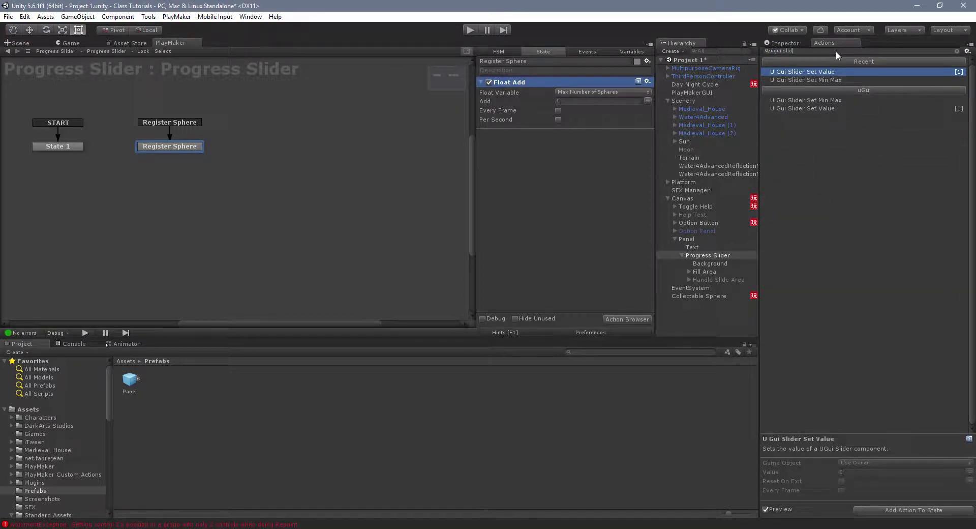
pyautogui.press('Down')
pyautogui.press('Down')
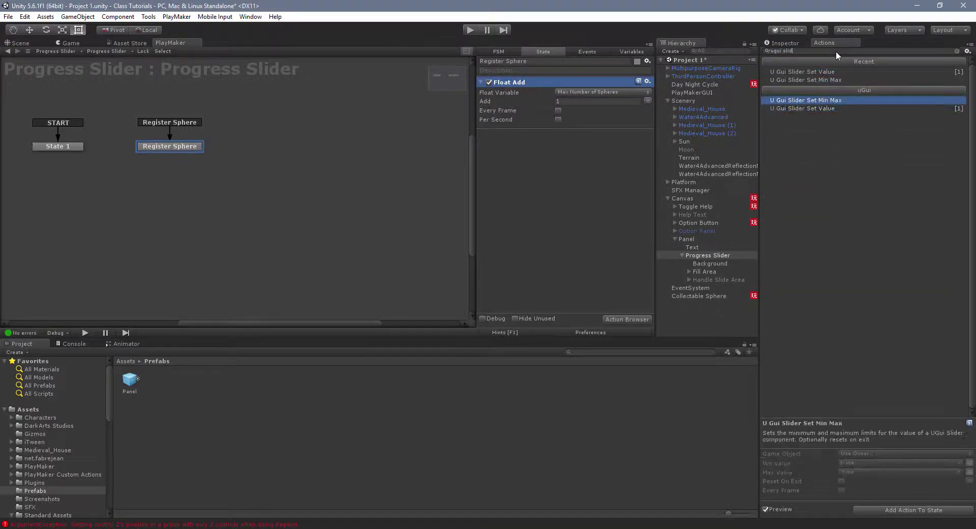
pyautogui.press('Return')
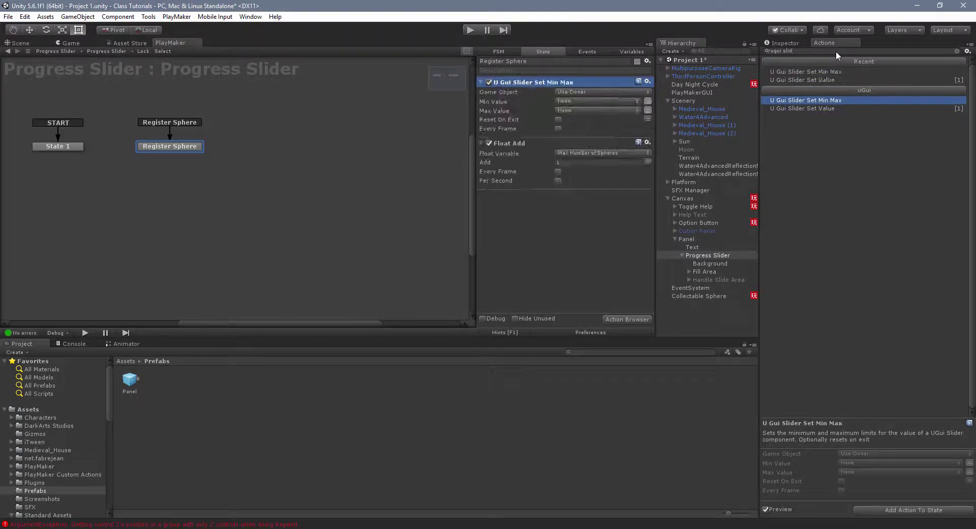
pyautogui.moveTo(554, 80); pyautogui.dragTo(560, 191)
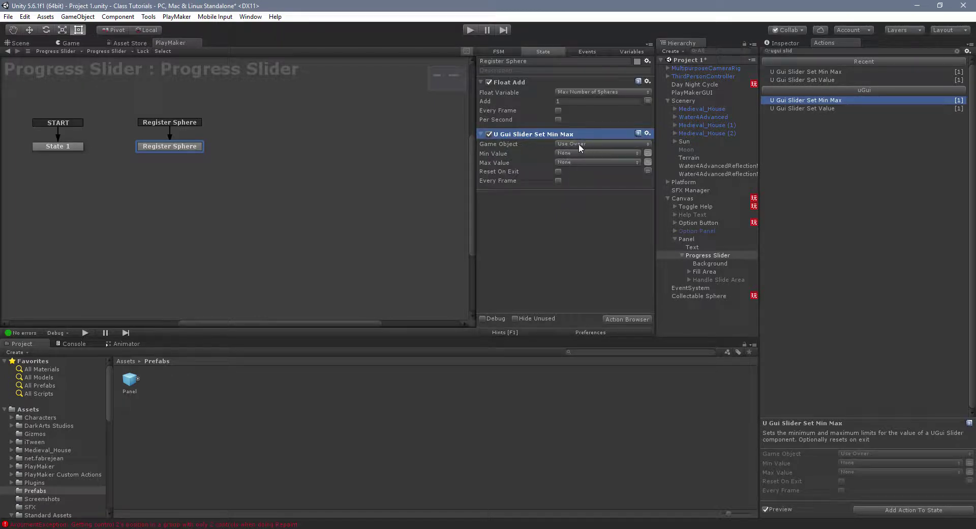
# - Set the slider's Min Value to the constant 0 and its Max Value to the Max Number of Spheres variable
pyautogui.click(648, 152)
pyautogui.click(605, 163)
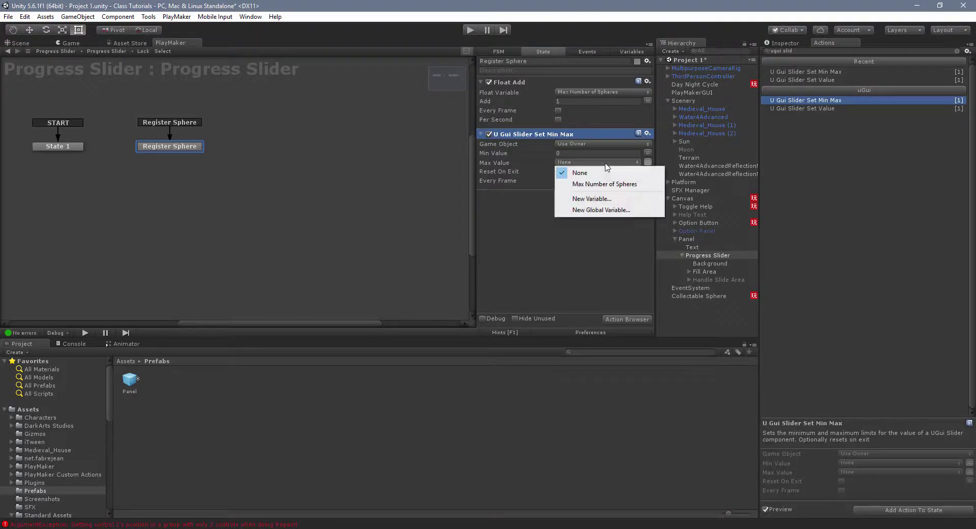
pyautogui.click(610, 183)
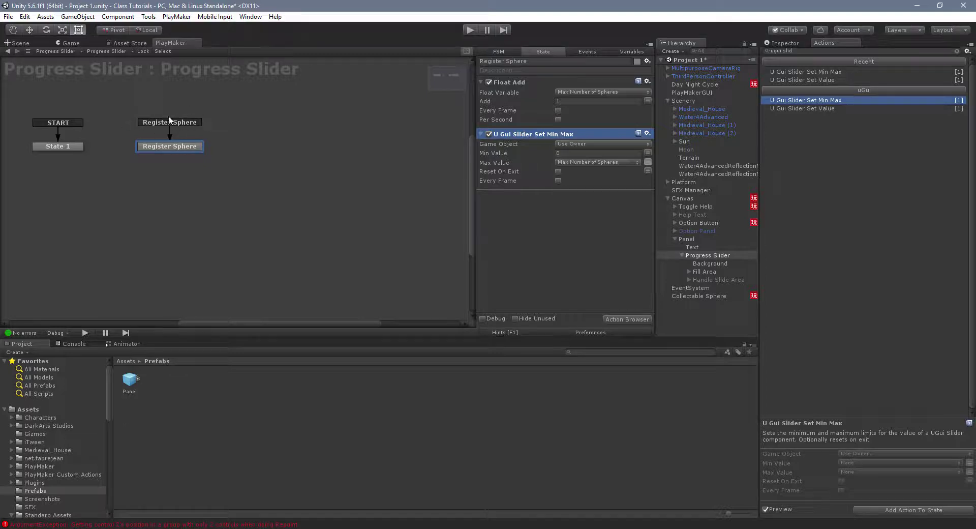
# - Save the Collectable Sphere as a prefab in the Prefabs folder and delete the original sphere from the scene
pyautogui.click(697, 296)
pyautogui.click(25, 43)
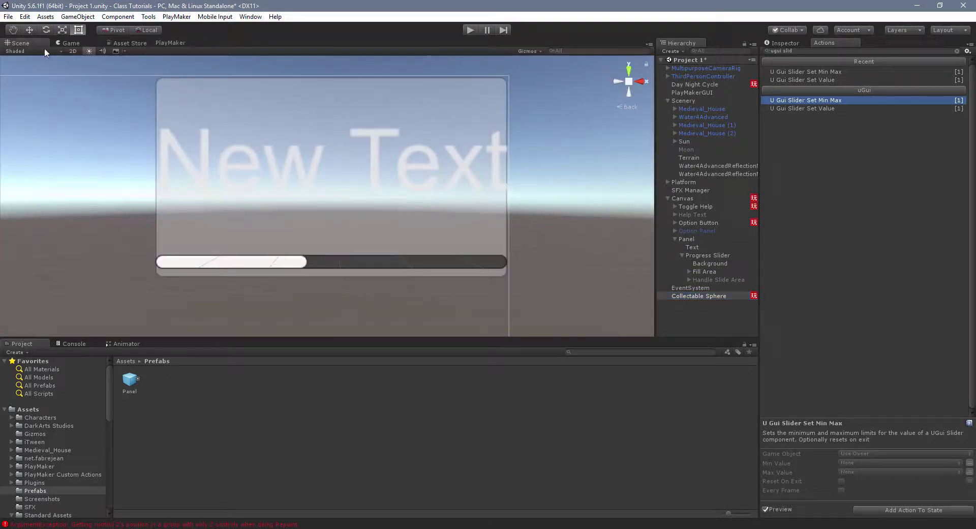
pyautogui.doubleClick(705, 297)
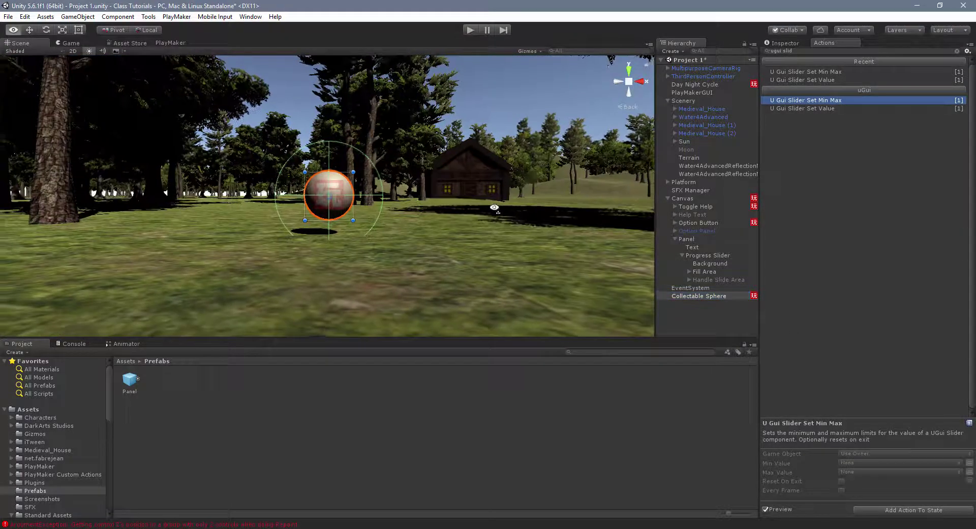
pyautogui.moveTo(492, 206); pyautogui.dragTo(451, 214, button='right')
pyautogui.scroll(-5, 442, 214)
pyautogui.moveTo(438, 214); pyautogui.dragTo(366, 273, button='middle')
pyautogui.moveTo(367, 276); pyautogui.dragTo(426, 260, button='right')
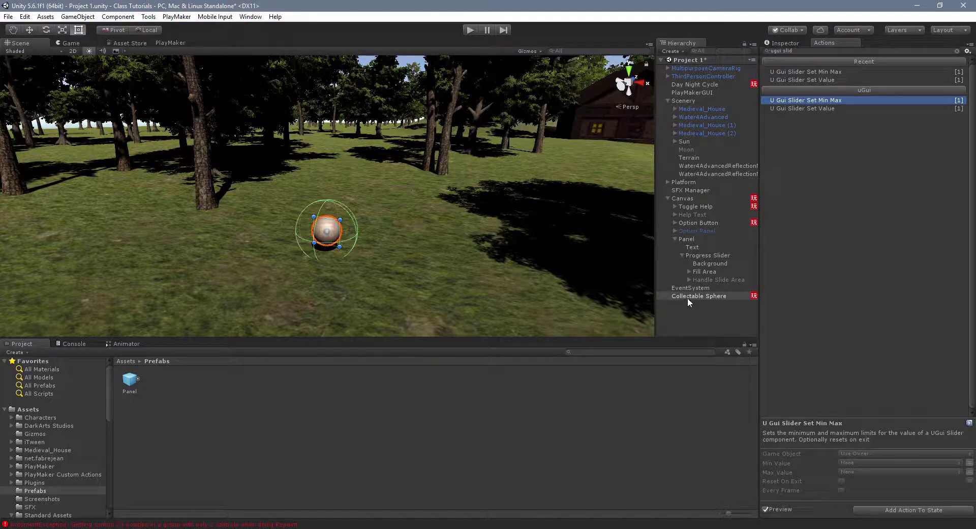
pyautogui.moveTo(692, 295); pyautogui.dragTo(194, 411)
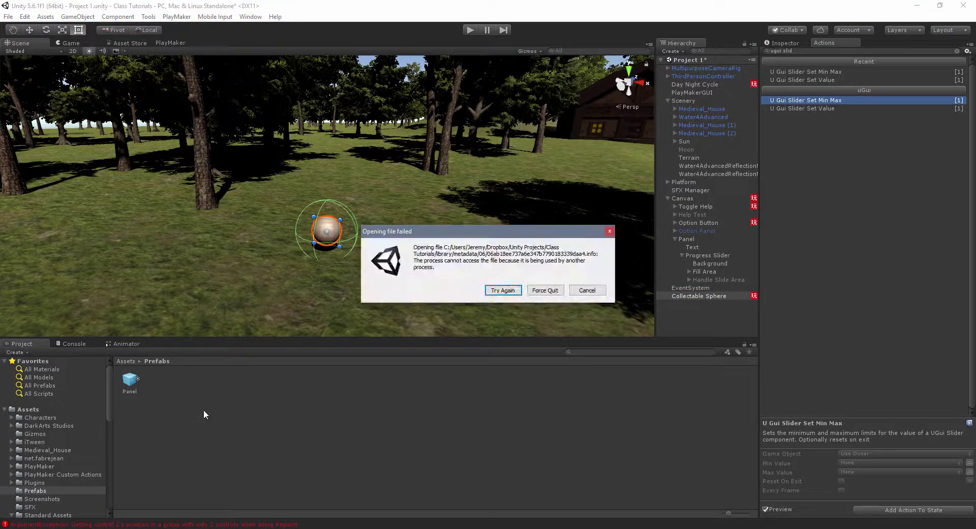
pyautogui.click(500, 290)
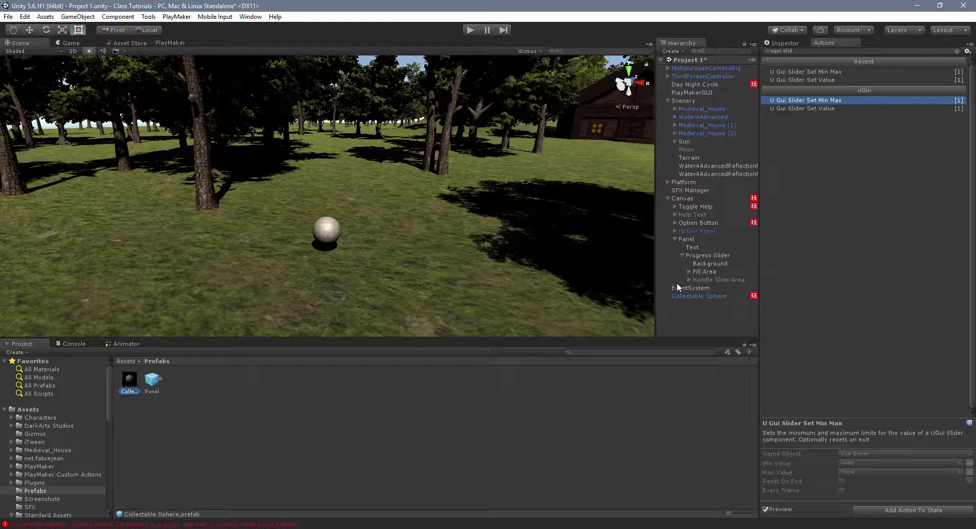
pyautogui.click(712, 296)
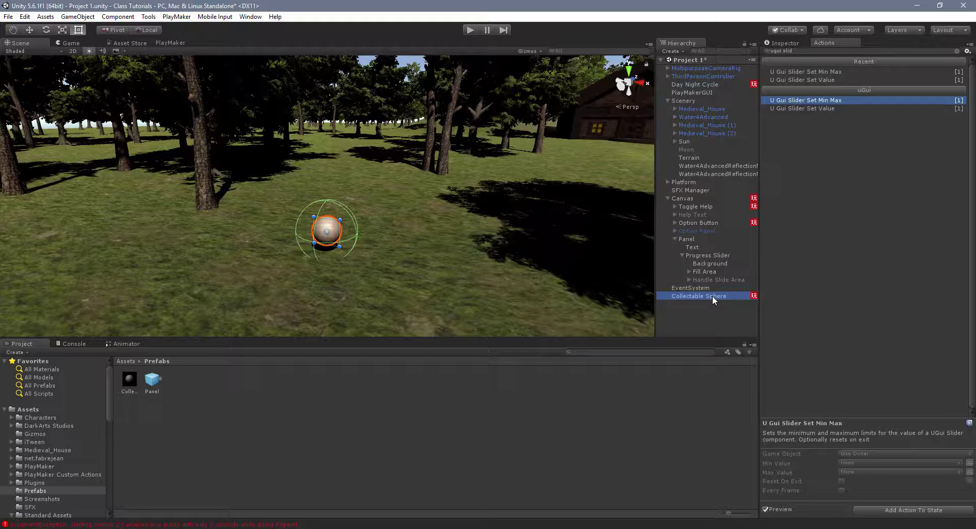
pyautogui.press('Delete')
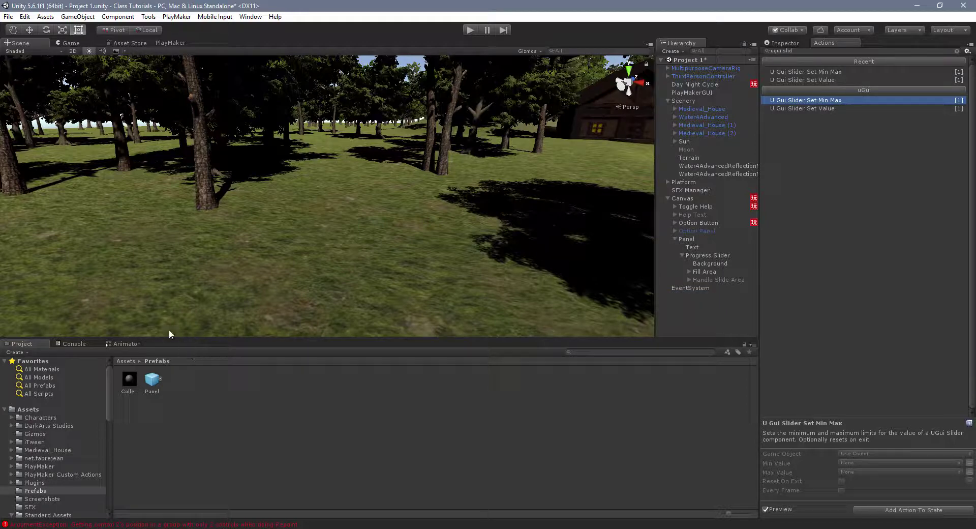
# - Open the Collectable Sphere prefab's FSM in the PlayMaker editor
pyautogui.click(128, 382)
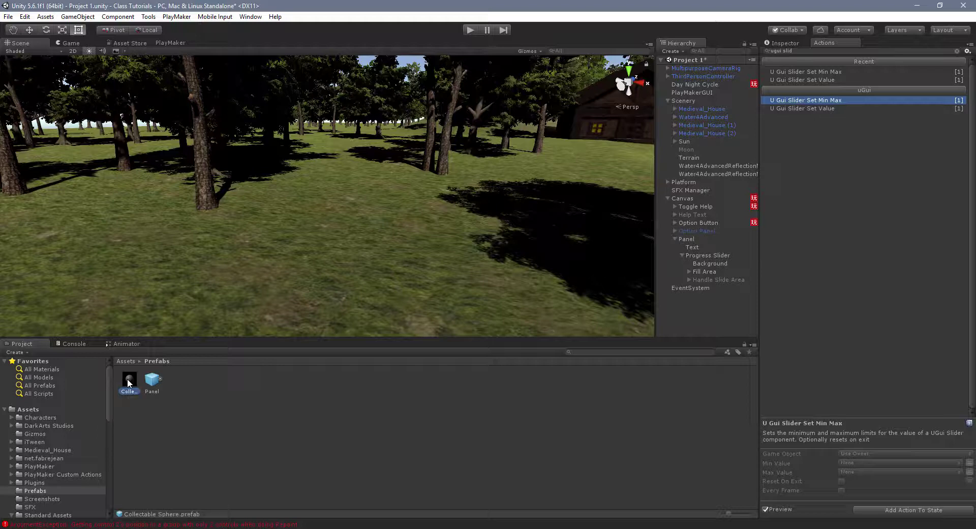
pyautogui.click(171, 43)
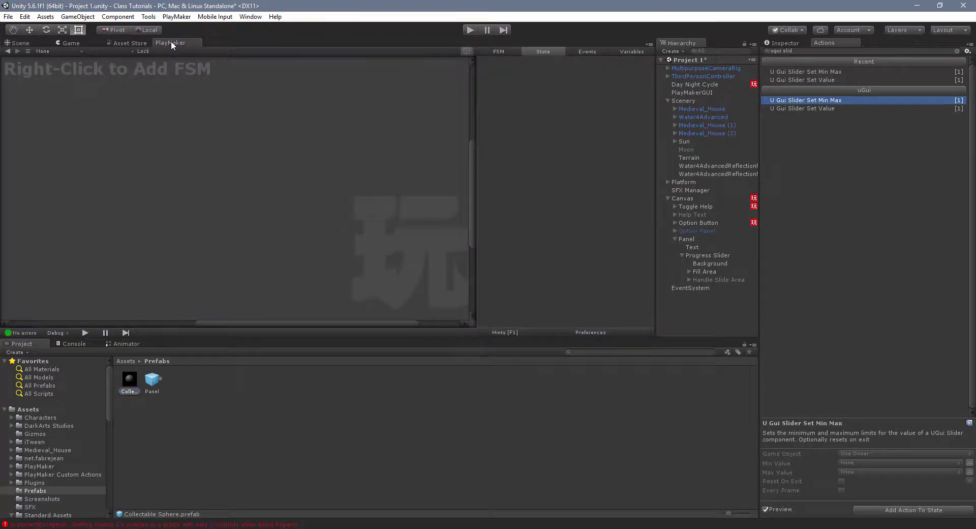
pyautogui.click(130, 380)
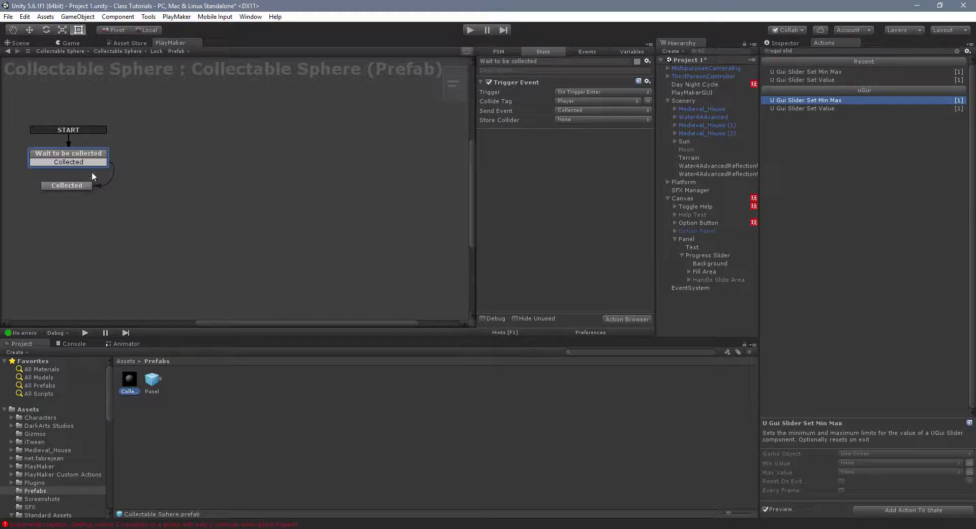
# - Add a new state named Register Self to the Collectable Sphere FSM, beside Wait to be collected
pyautogui.rightClick(193, 160)
pyautogui.click(244, 162)
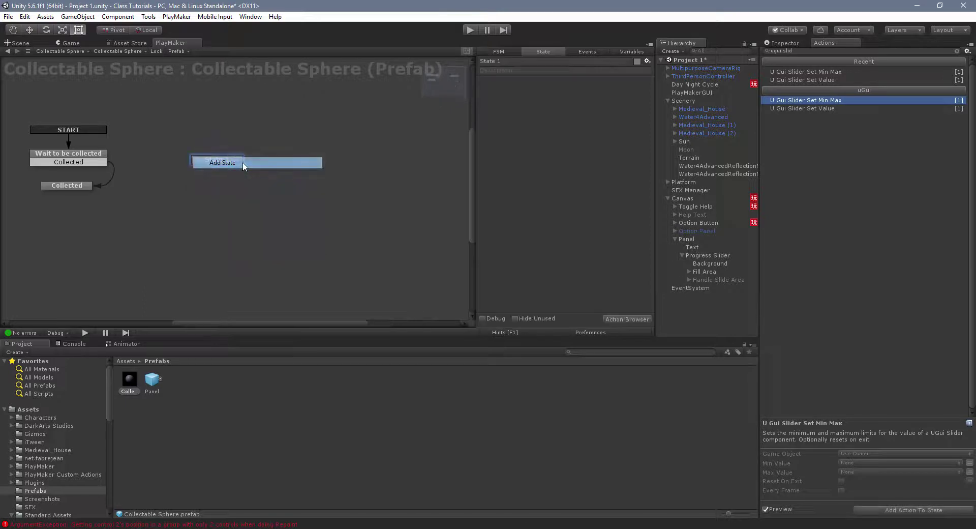
pyautogui.click(510, 61)
pyautogui.write('REgui')
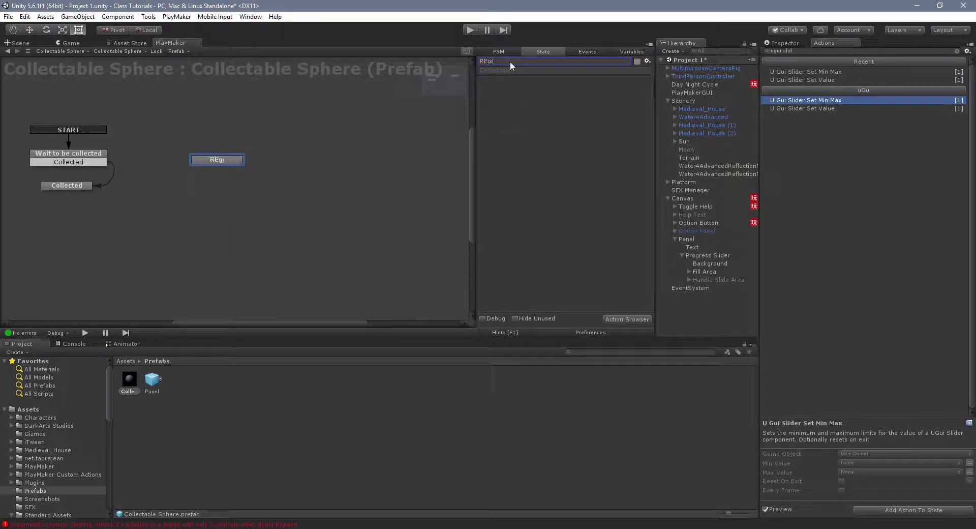
pyautogui.write('ste')
pyautogui.press('BackSpace')
pyautogui.press('BackSpace')
pyautogui.press('BackSpace')
pyautogui.press('BackSpace')
pyautogui.press('BackSpace')
pyautogui.press('BackSpace')
pyautogui.write('egister Self')
# - Add a Send Event action to the Register Self state
pyautogui.click(772, 51)
pyautogui.write('sned')
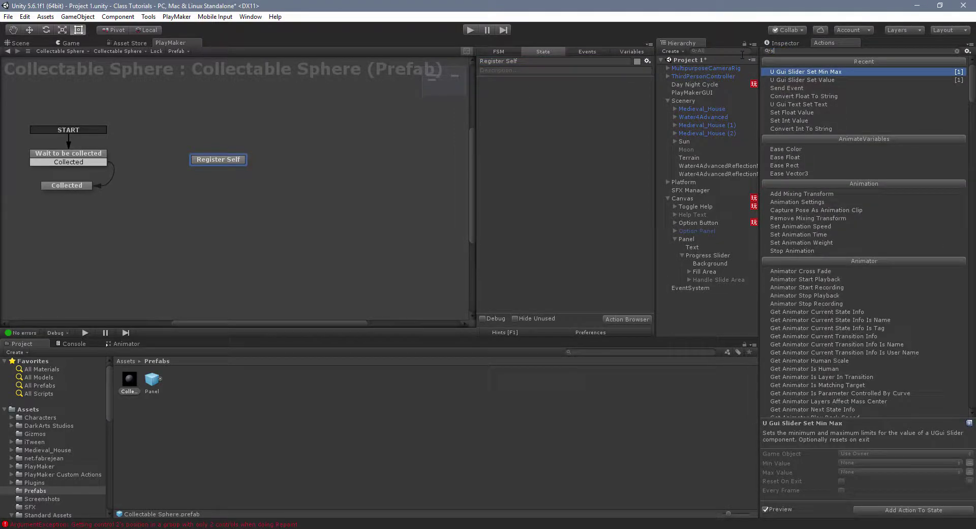
pyautogui.write('n e')
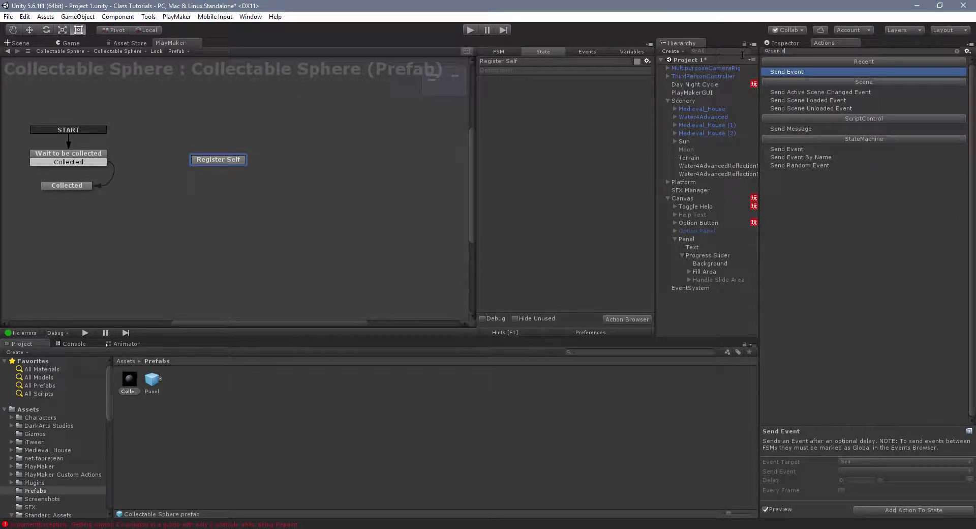
pyautogui.press('Return')
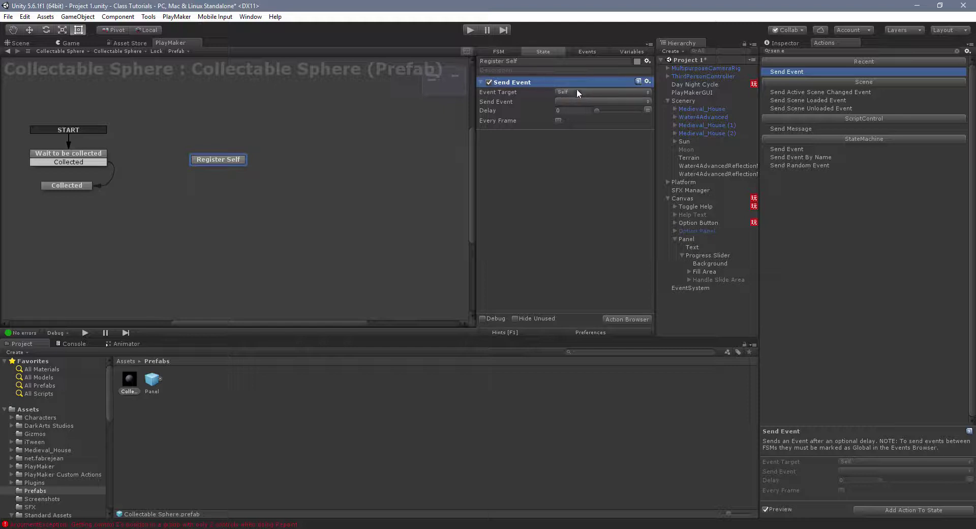
pyautogui.hotkey('ctrl', 'z')
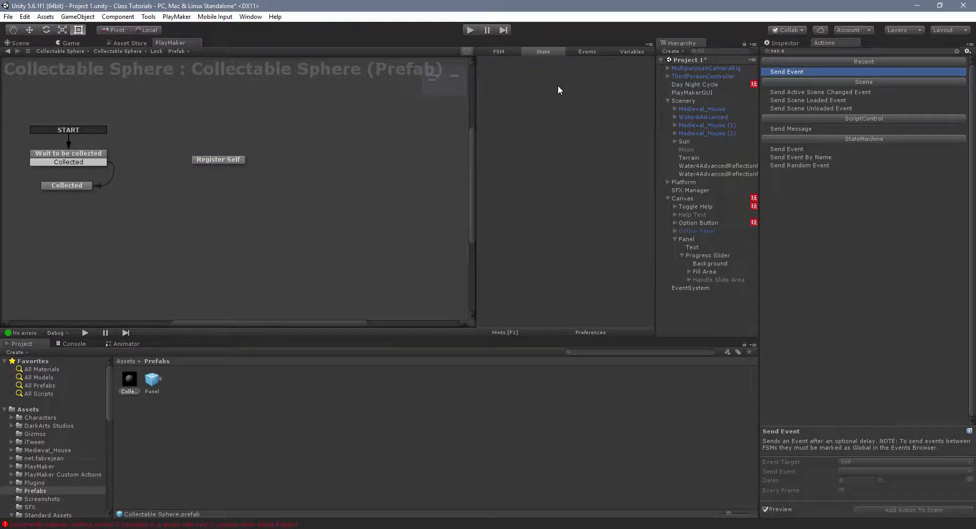
pyautogui.click(232, 160)
# - Configure Send Event to target Broadcast All with Exclude Self enabled and send the global event Register Sphere
pyautogui.click(586, 92)
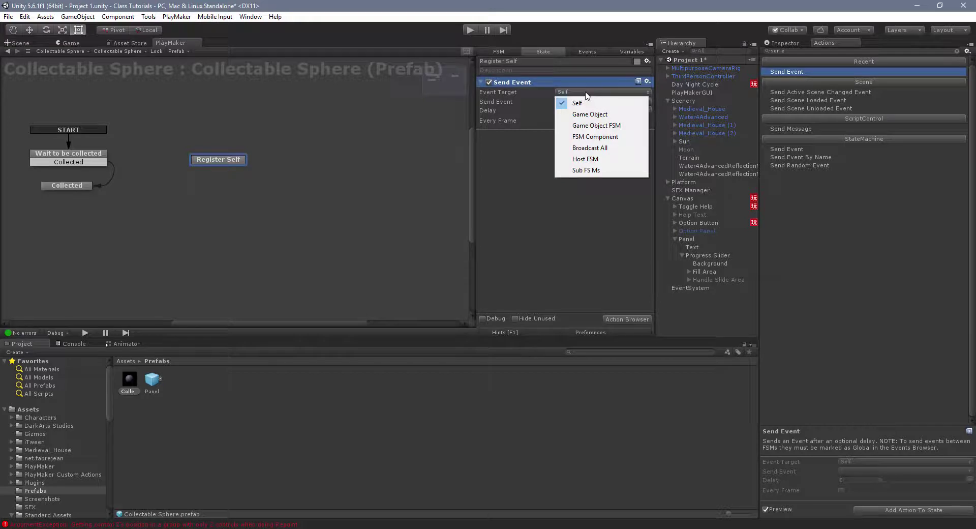
pyautogui.click(603, 151)
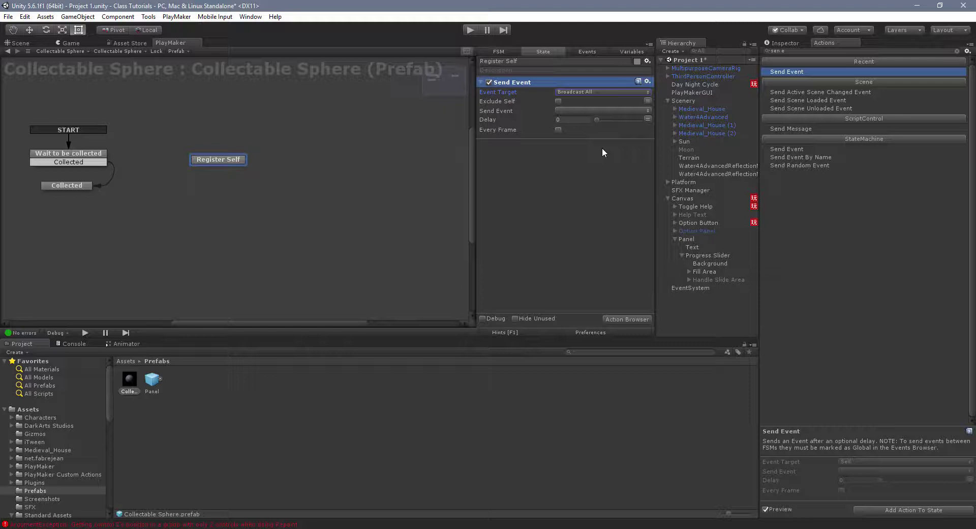
pyautogui.click(560, 101)
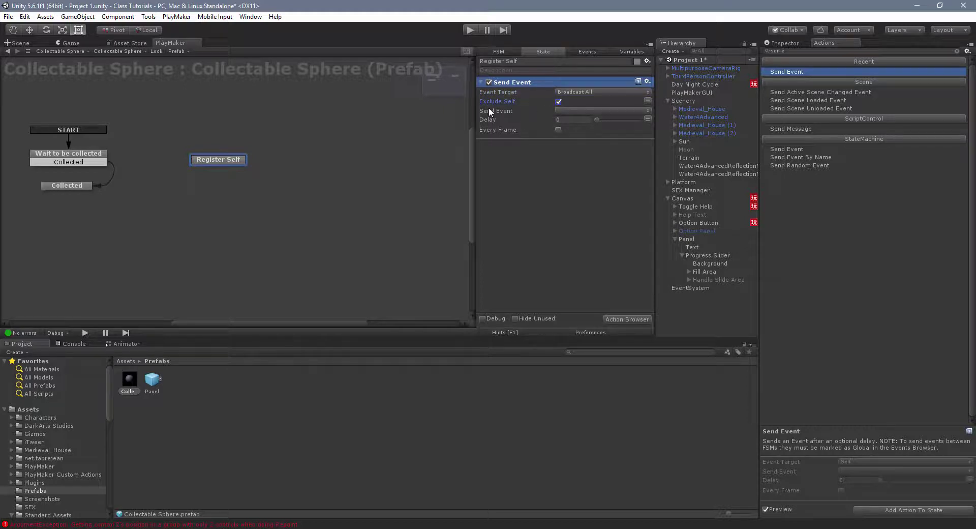
pyautogui.click(579, 110)
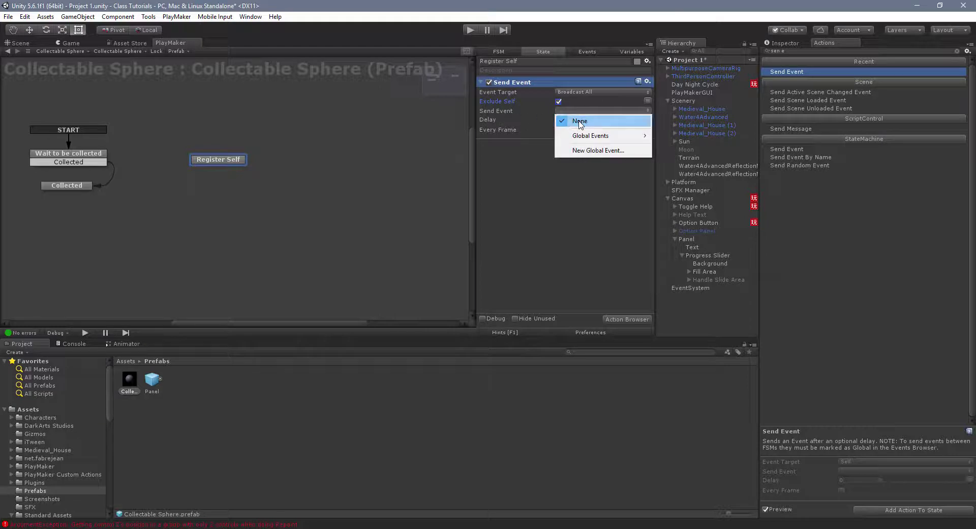
pyautogui.moveTo(588, 137)
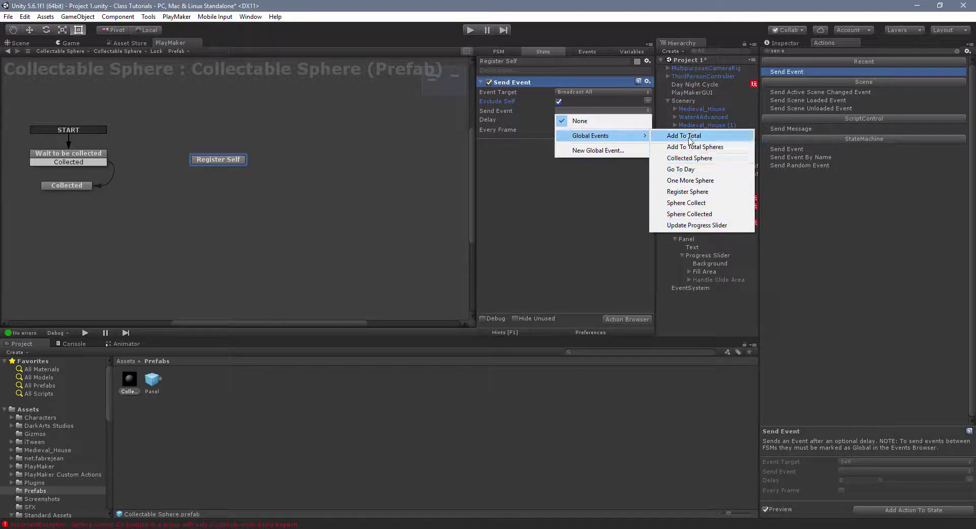
pyautogui.click(714, 196)
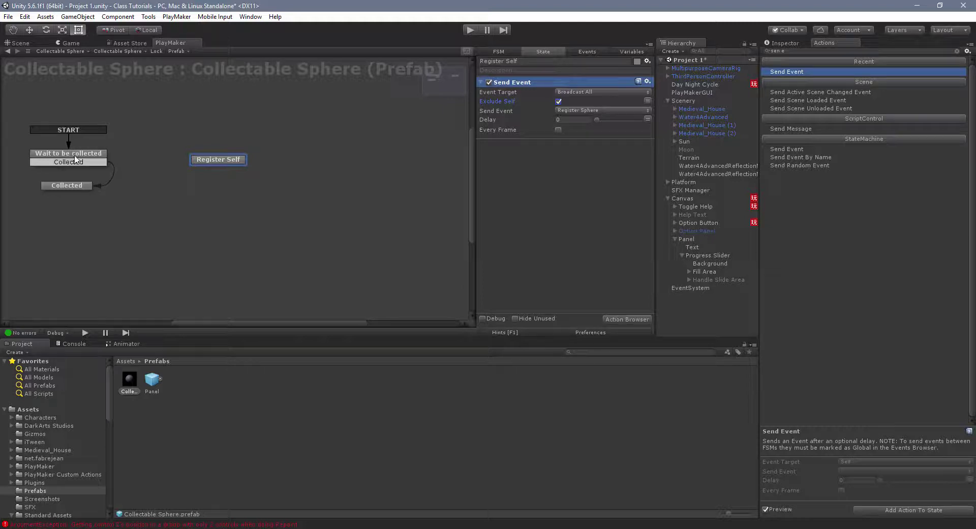
# - Add a FINISHED transition to Register Self and link it to the Wait to be collected state
pyautogui.rightClick(236, 162)
pyautogui.moveTo(262, 167)
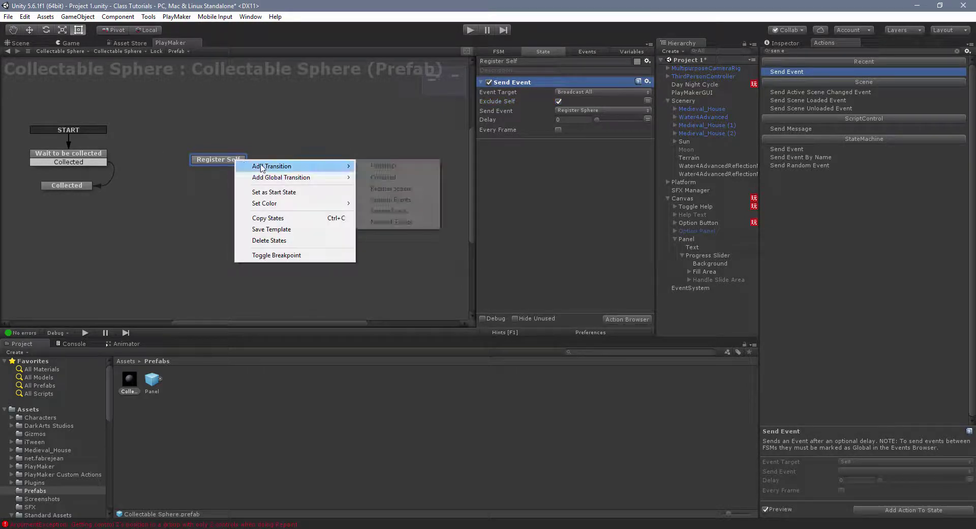
pyautogui.click(404, 169)
pyautogui.moveTo(213, 169); pyautogui.dragTo(93, 160)
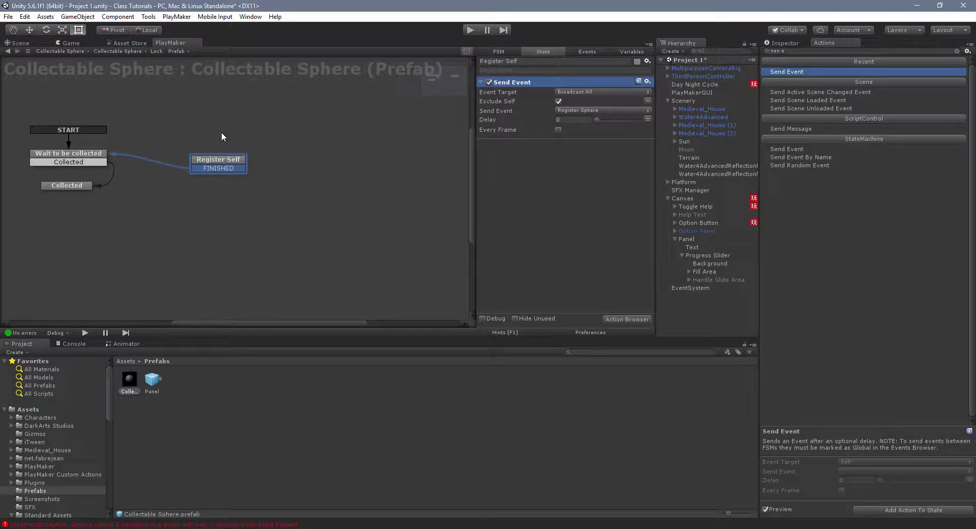
# - Set Register Self as the start state and move Wait to be collected and Collected directly beneath it
pyautogui.rightClick(231, 164)
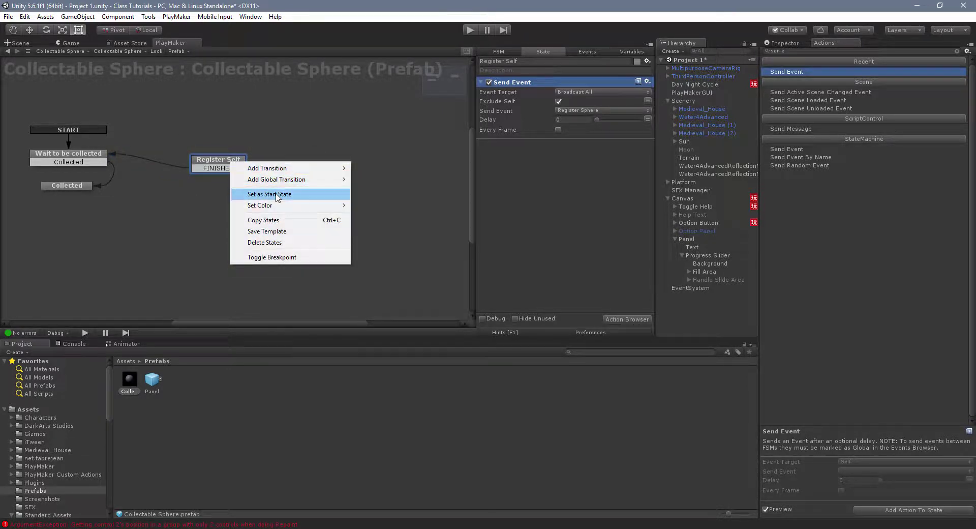
pyautogui.click(278, 196)
pyautogui.moveTo(19, 129); pyautogui.dragTo(124, 239)
pyautogui.moveTo(85, 157); pyautogui.dragTo(236, 197)
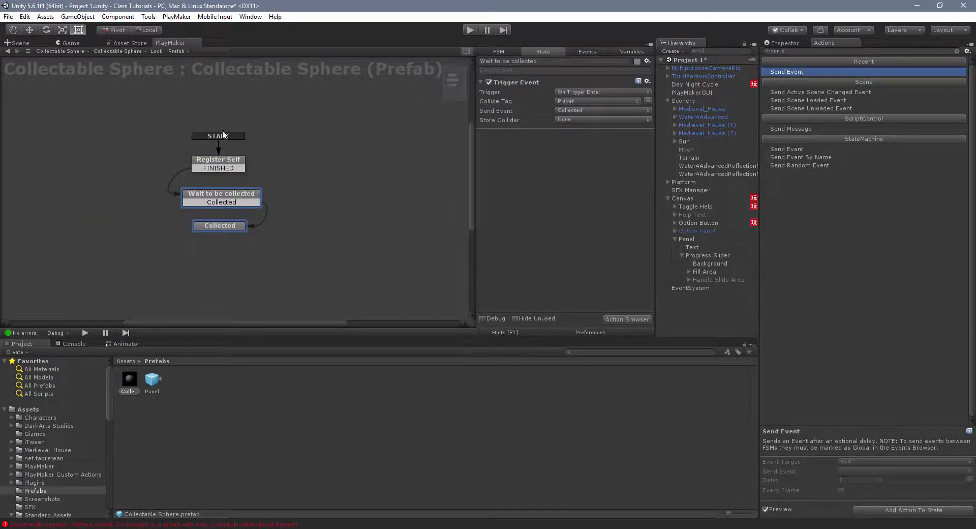
# - Review the actions of the Register Self, Wait to be collected and Collected states, including the Collected state's Audio Play settings
pyautogui.click(227, 163)
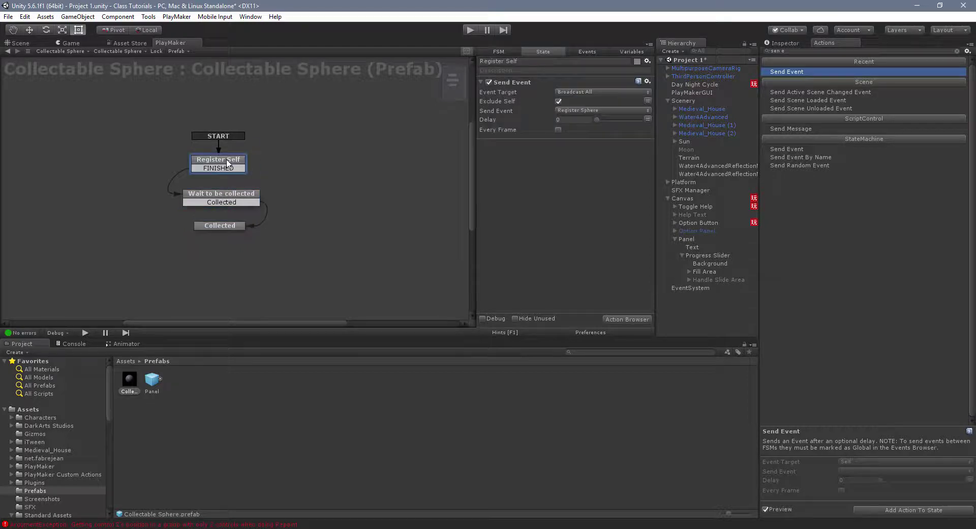
pyautogui.click(229, 196)
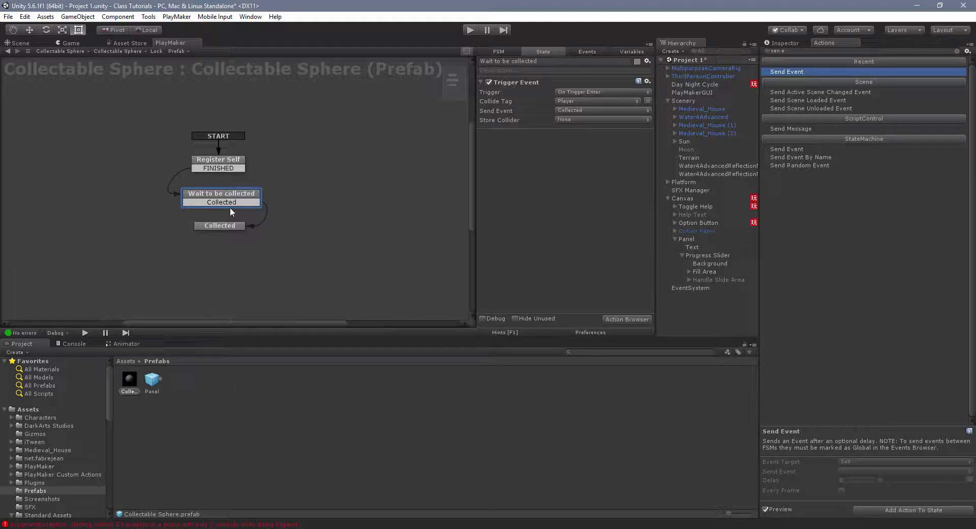
pyautogui.click(225, 226)
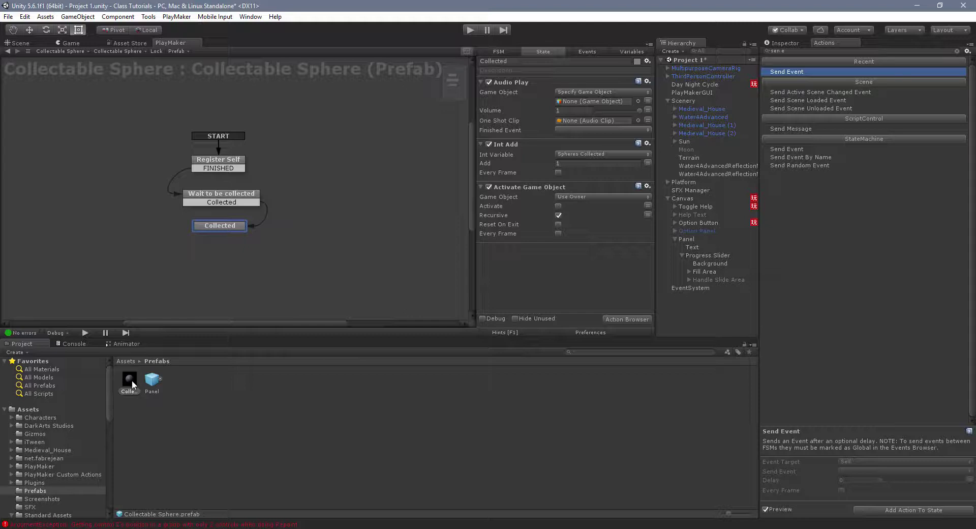
pyautogui.click(489, 82)
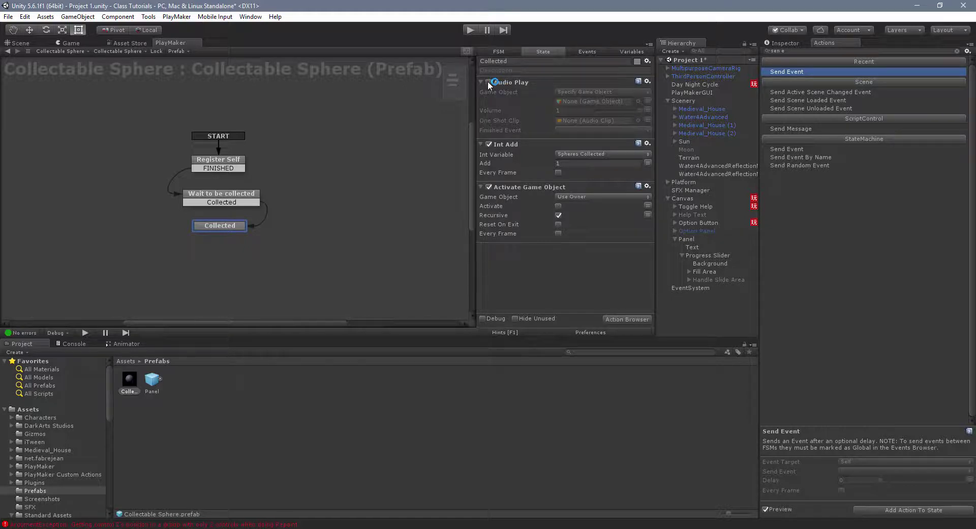
pyautogui.click(489, 82)
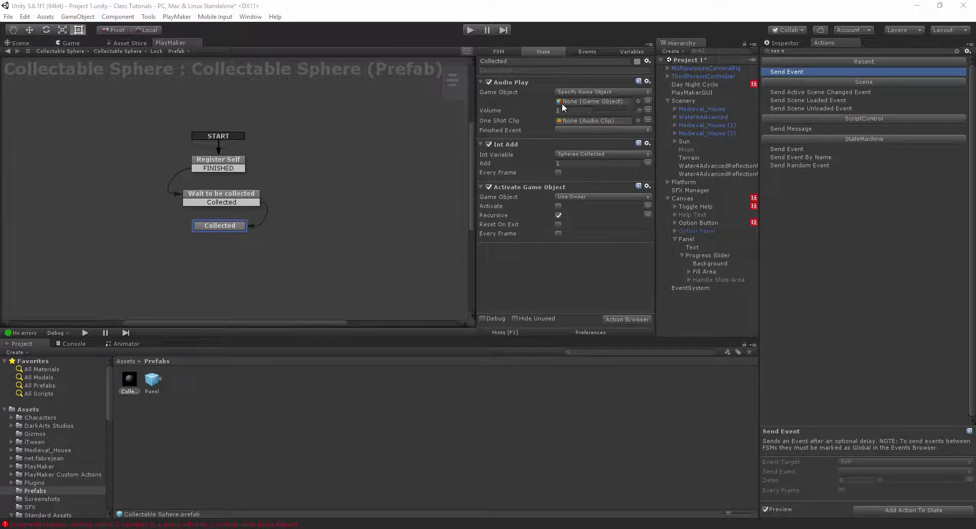
# - Create a GameObject variable named SFX Manager in the Collectable Sphere FSM
pyautogui.click(643, 48)
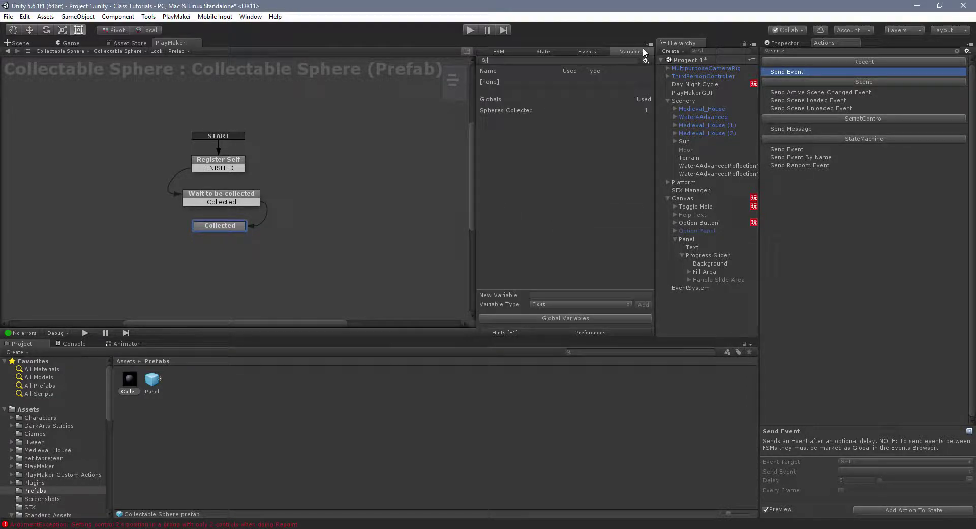
pyautogui.click(566, 294)
pyautogui.write('SFX Manager')
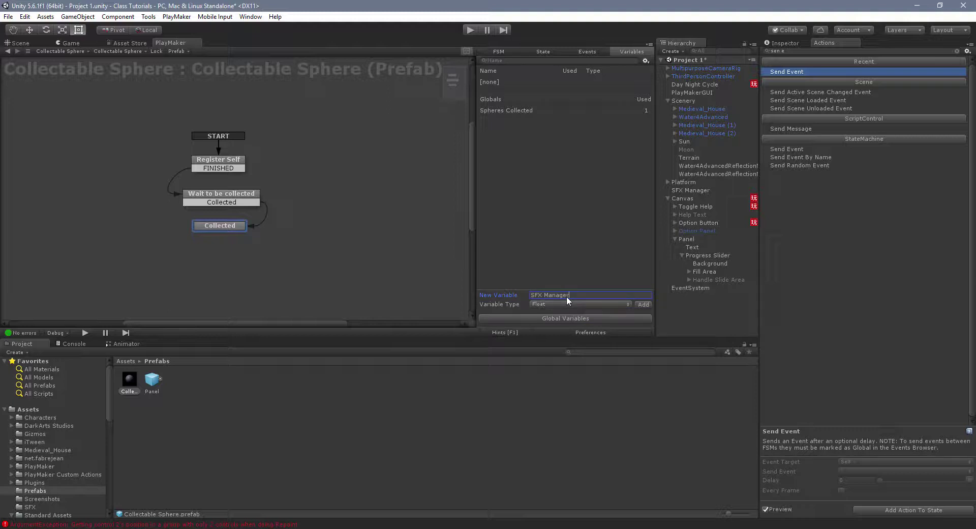
pyautogui.click(566, 304)
pyautogui.click(569, 351)
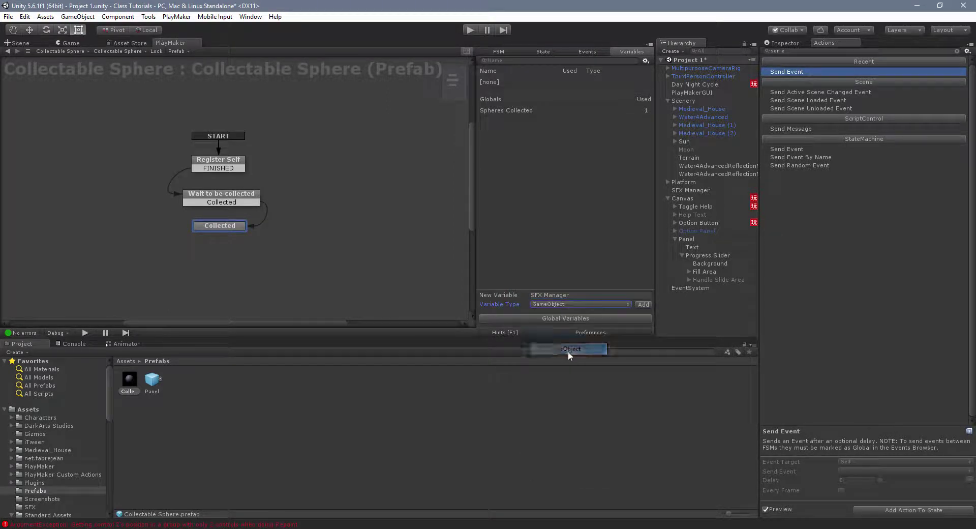
pyautogui.click(643, 304)
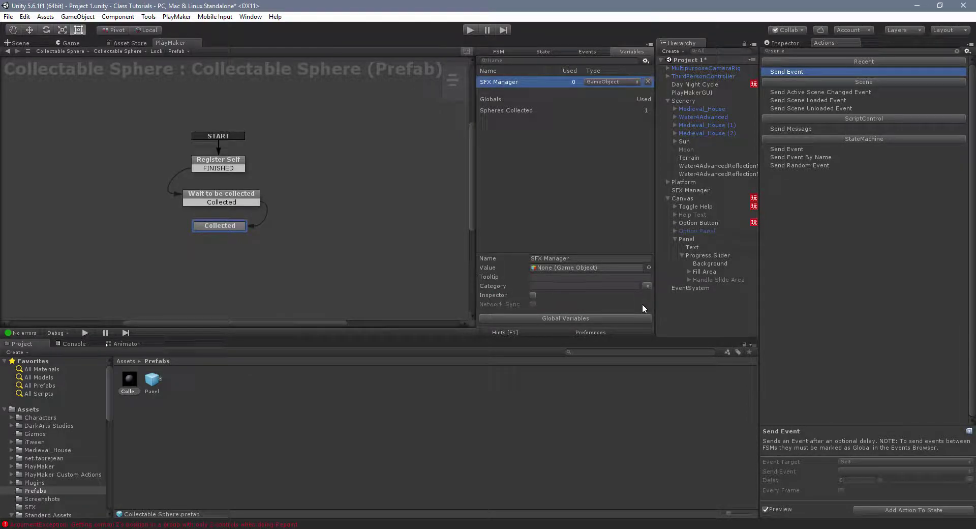
# - Add a Find Game Object action to the Collected state, above Audio Play
pyautogui.click(545, 52)
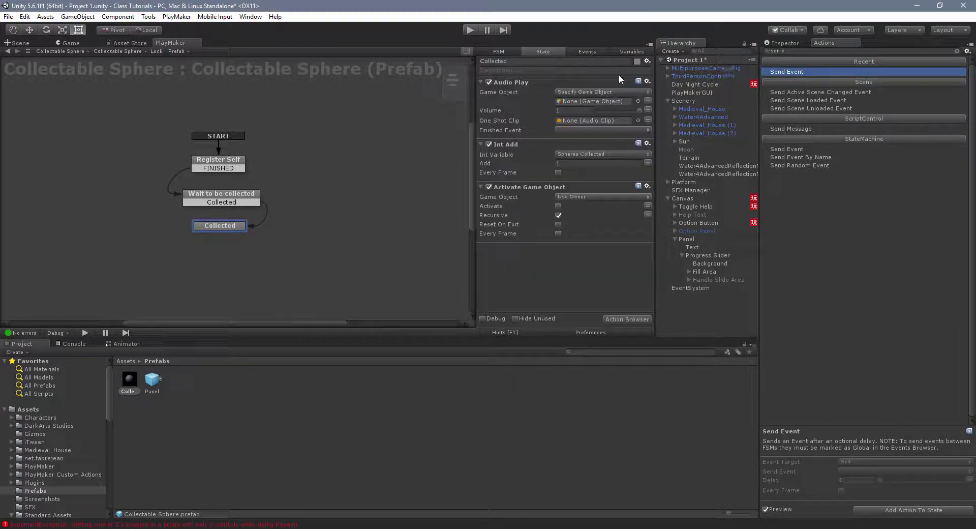
pyautogui.click(823, 52)
pyautogui.moveTo(823, 52); pyautogui.dragTo(756, 45)
pyautogui.write('find')
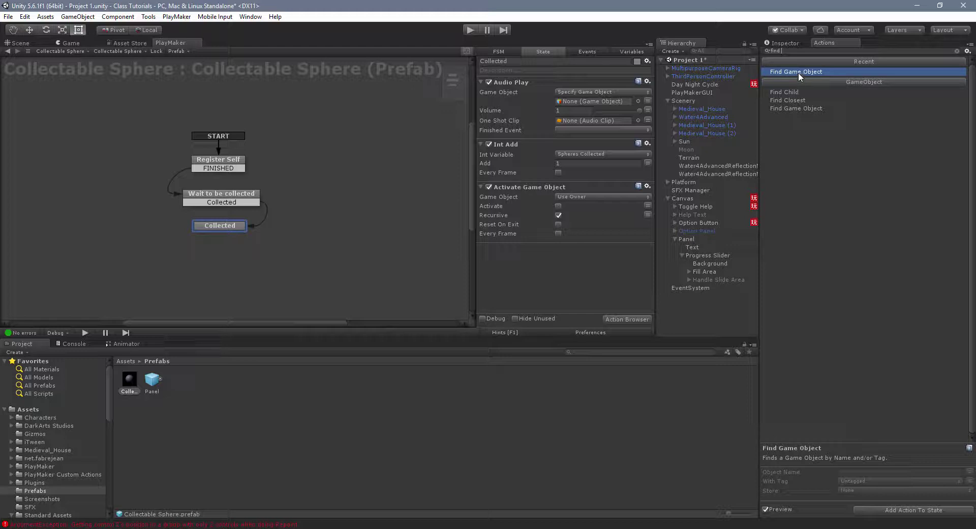
pyautogui.moveTo(796, 71); pyautogui.dragTo(606, 83)
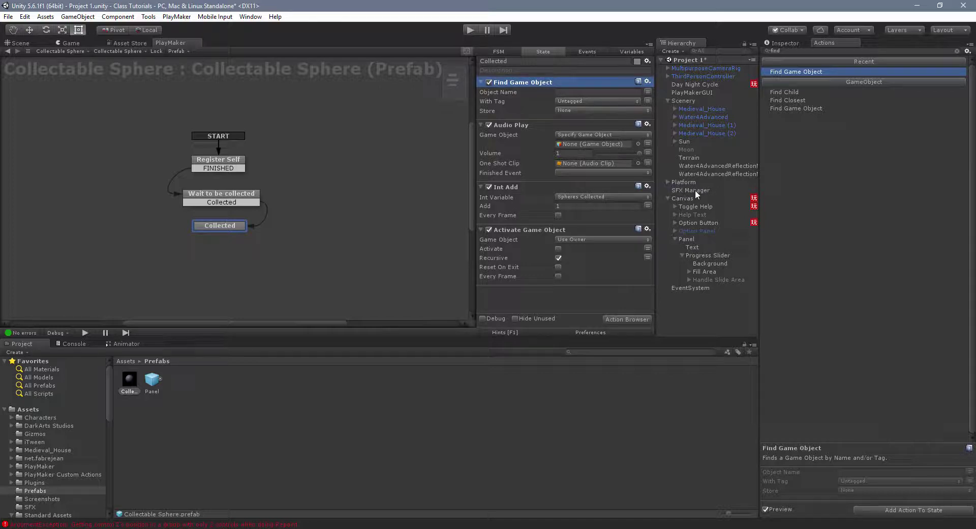
# - Make Find Game Object find SFX Manager and store it in the SFX Manager variable, and use that variable as Audio Play's game object
pyautogui.click(575, 93)
pyautogui.click(580, 110)
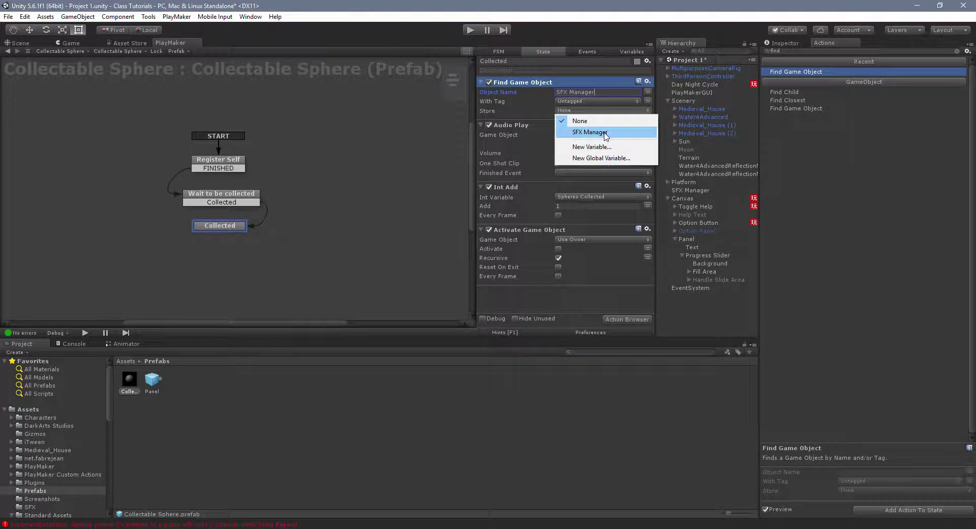
pyautogui.click(605, 133)
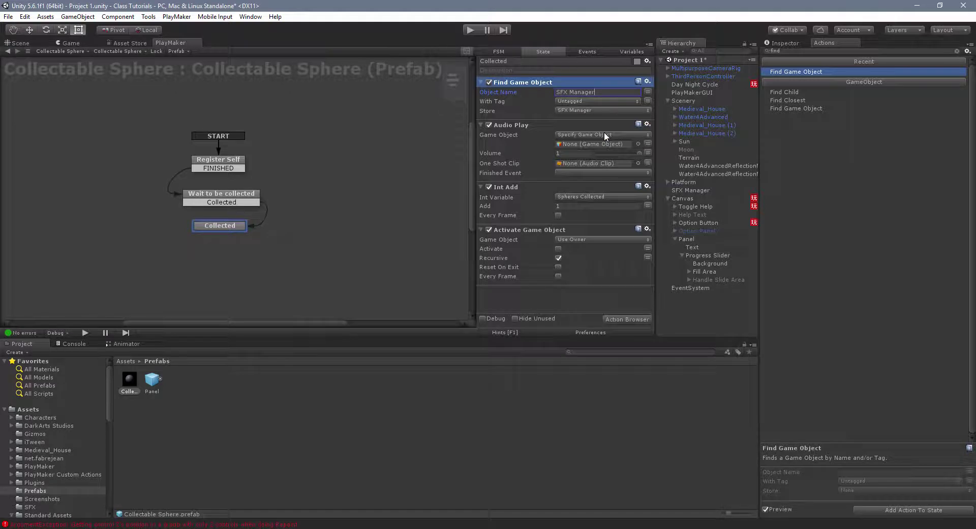
pyautogui.click(647, 143)
pyautogui.click(599, 144)
pyautogui.click(602, 162)
# - Place three instances of the Collectable Sphere prefab on the grass near the character in the scene
pyautogui.click(720, 256)
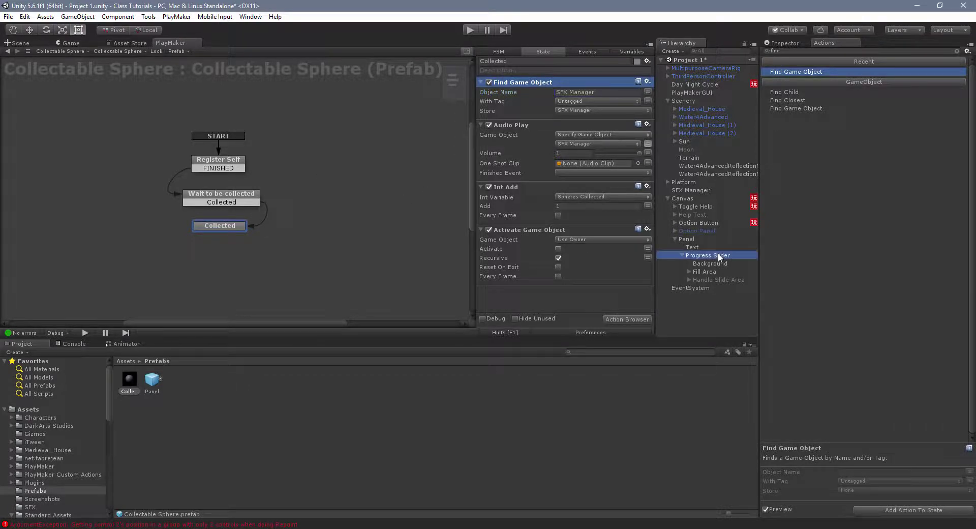
pyautogui.click(793, 46)
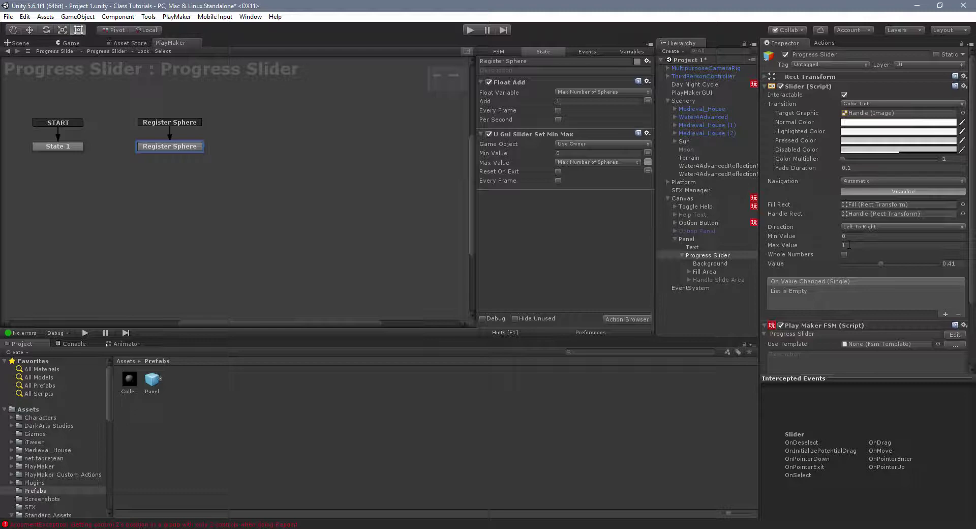
pyautogui.click(23, 44)
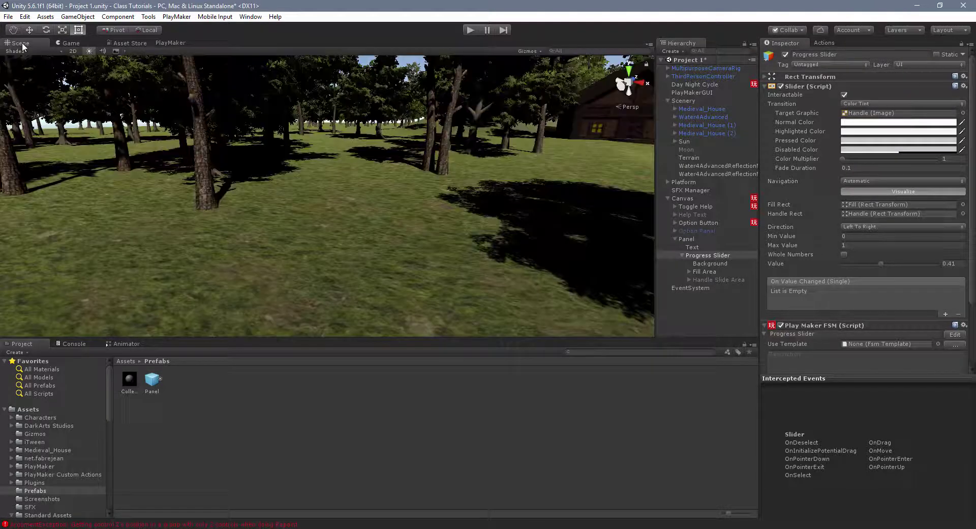
pyautogui.scroll(-3, 305, 179)
pyautogui.moveTo(421, 245); pyautogui.dragTo(367, 216, button='middle')
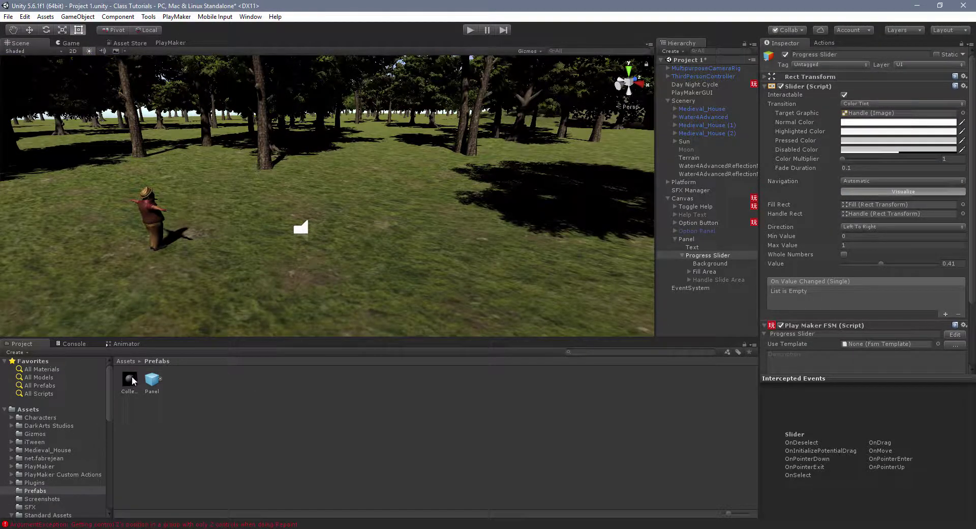
pyautogui.moveTo(130, 380); pyautogui.dragTo(409, 249)
pyautogui.moveTo(130, 379); pyautogui.dragTo(362, 188)
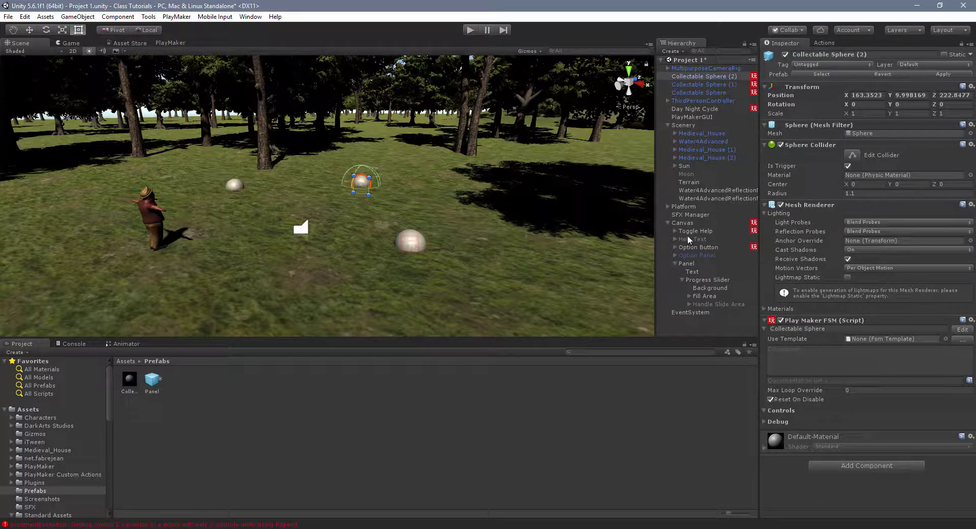
# - Run the game with the Progress Slider selected to check its Max Value
pyautogui.click(708, 280)
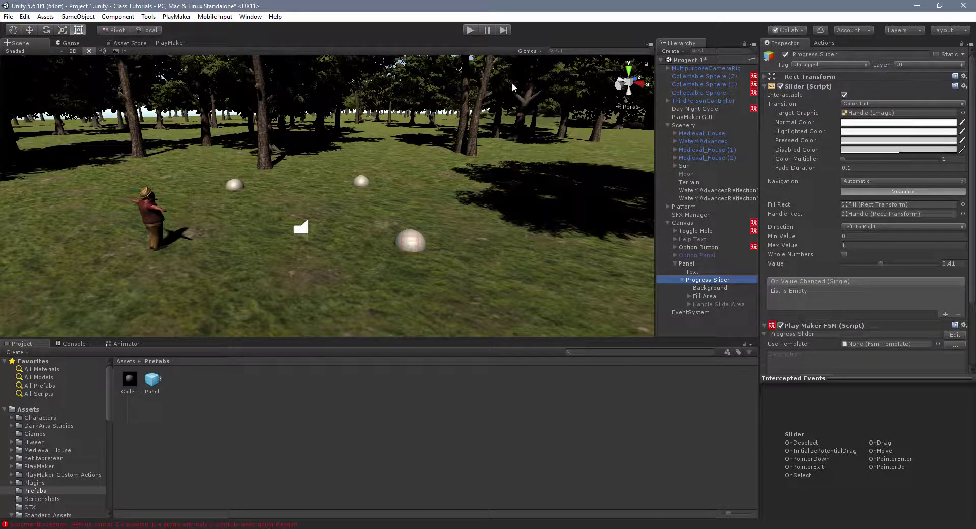
pyautogui.click(469, 31)
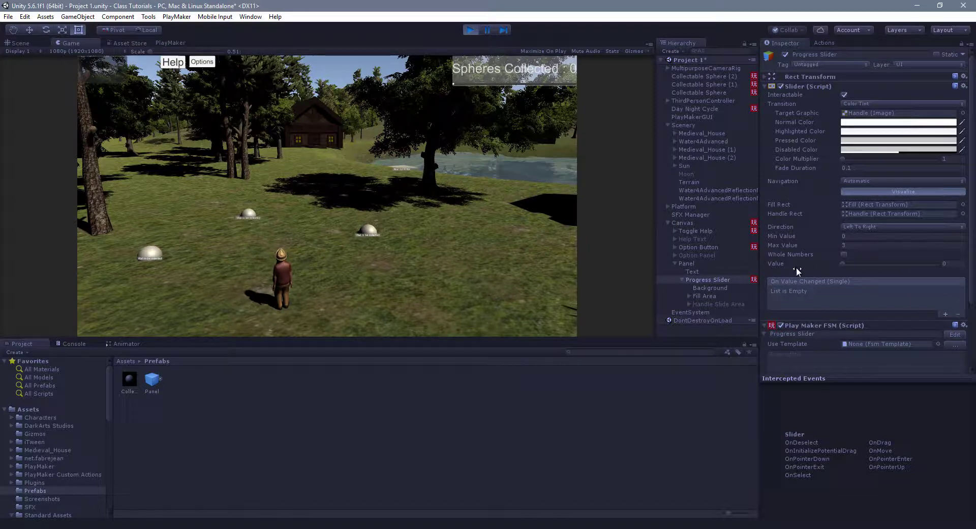
# - Stop the game and add a global event named Sphere Collected to the Progress Slider's FSM
pyautogui.click(471, 31)
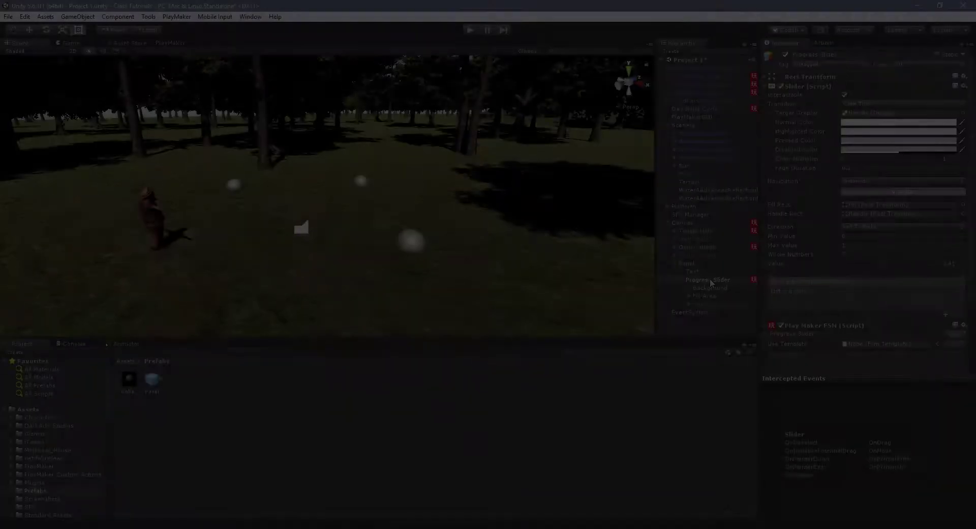
pyautogui.click(710, 279)
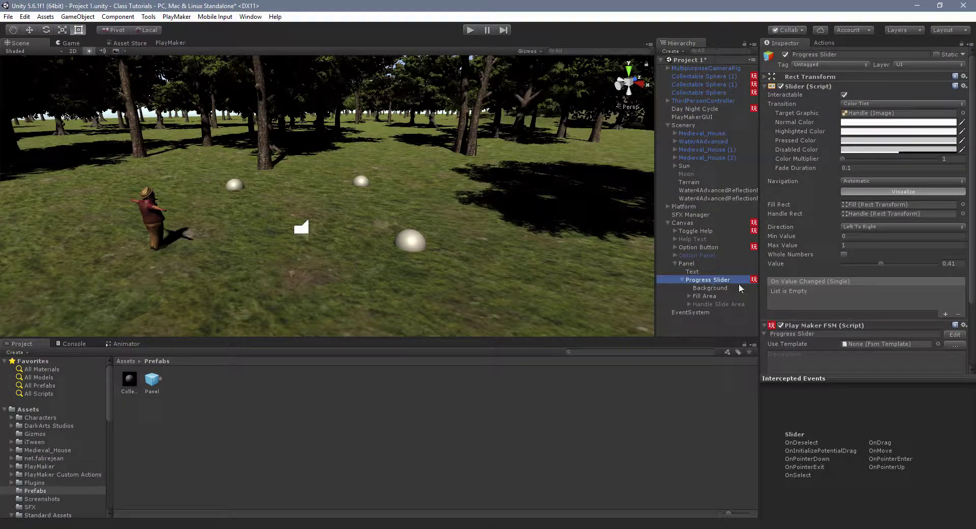
pyautogui.click(955, 334)
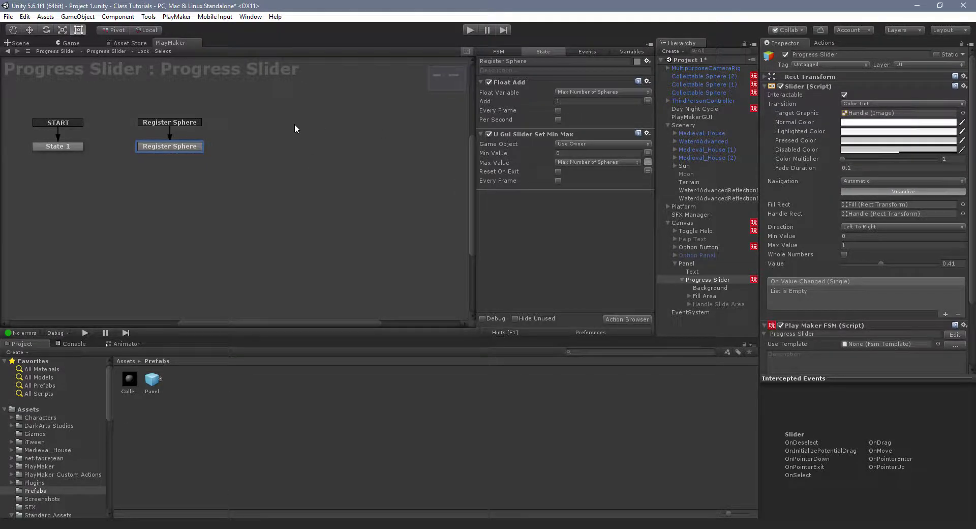
pyautogui.click(591, 51)
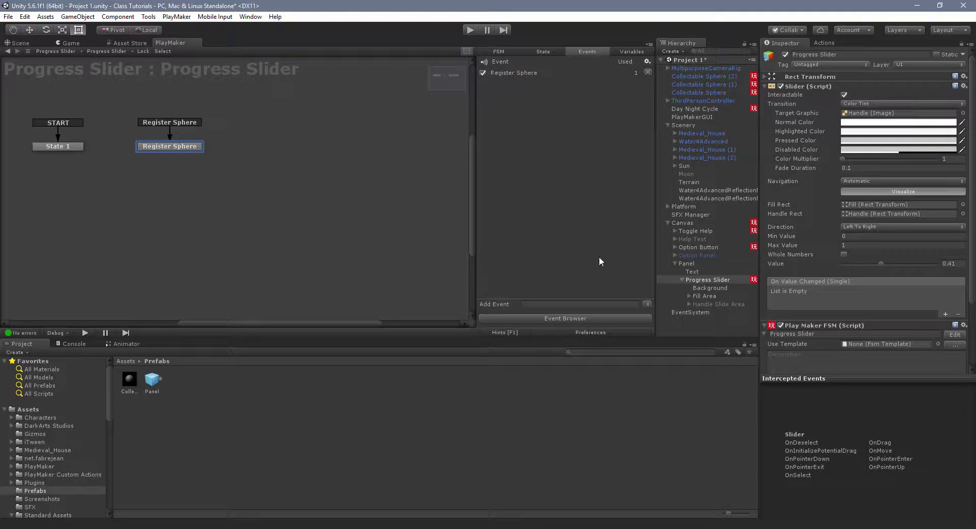
pyautogui.click(591, 304)
pyautogui.write('Sphere Collected')
pyautogui.press('Return')
pyautogui.click(483, 84)
# - Add a state named Sphere Collected to the Progress Slider FSM and place it beside the Register Sphere state
pyautogui.rightClick(273, 148)
pyautogui.click(290, 154)
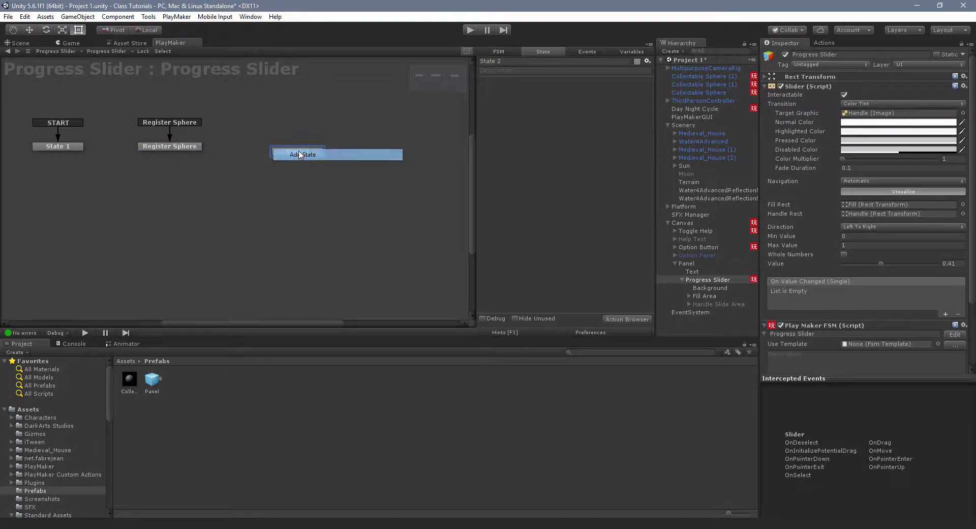
pyautogui.click(523, 60)
pyautogui.write('Sp')
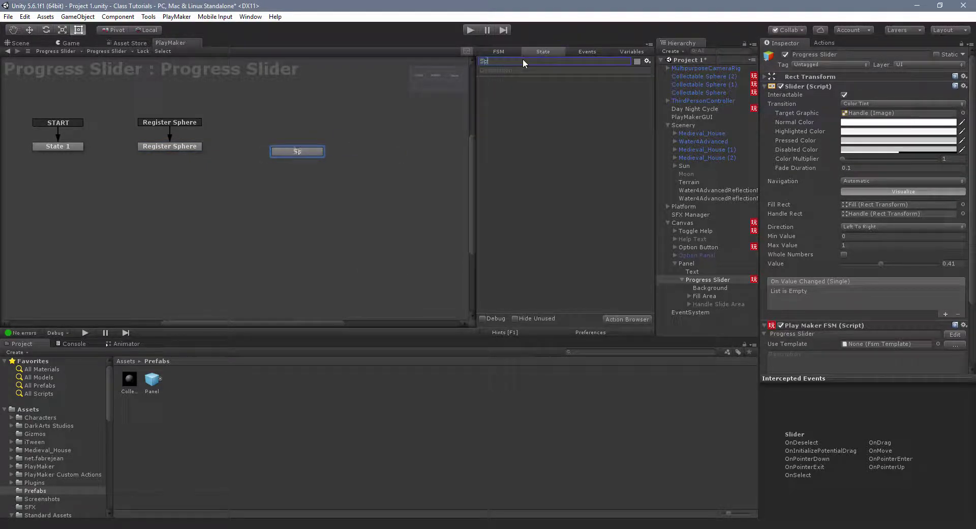
pyautogui.write('here Collected')
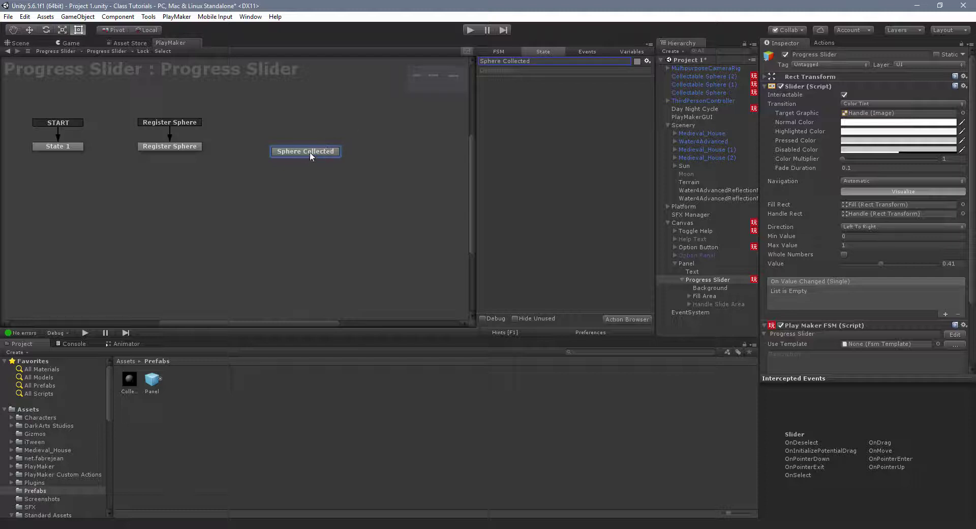
pyautogui.moveTo(310, 152); pyautogui.dragTo(289, 147)
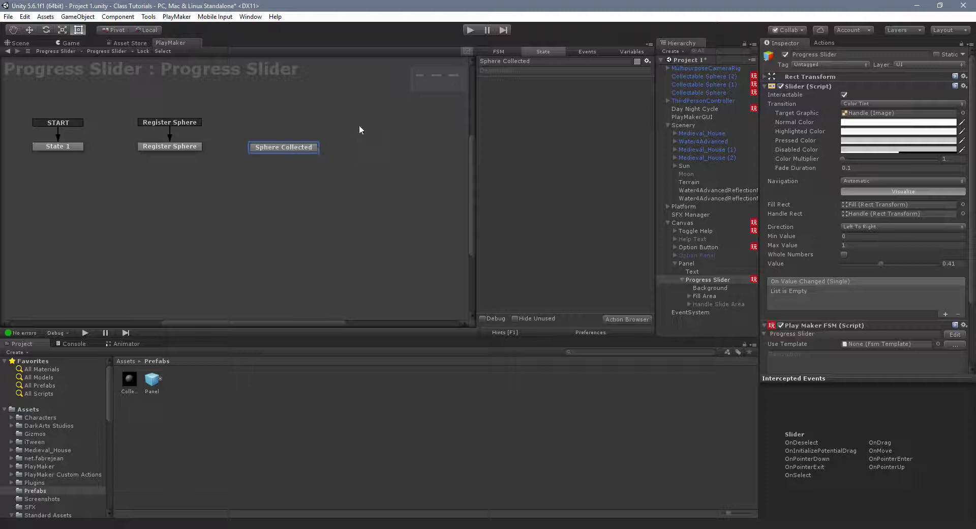
# - Create a float variable named Spheres Collect in the Progress Slider FSM
pyautogui.click(626, 50)
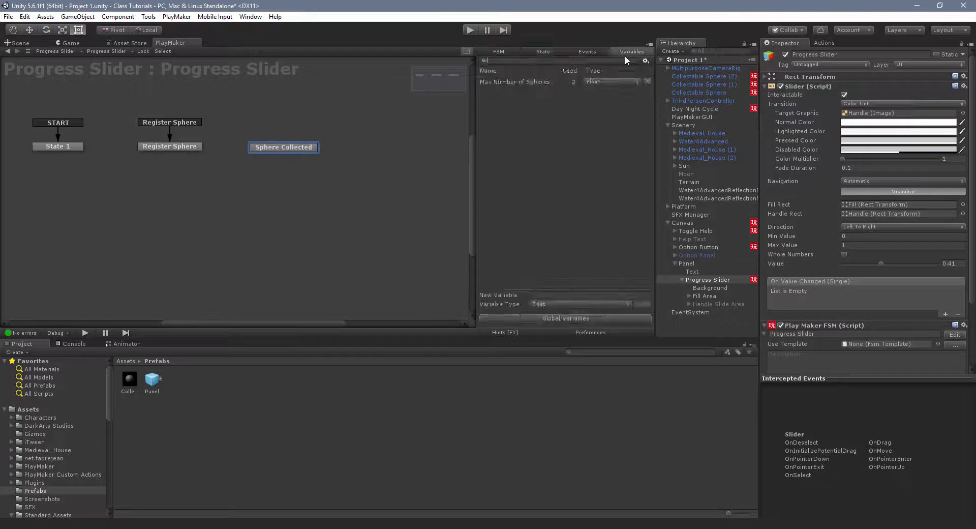
pyautogui.click(579, 294)
pyautogui.write('Spheres Collect')
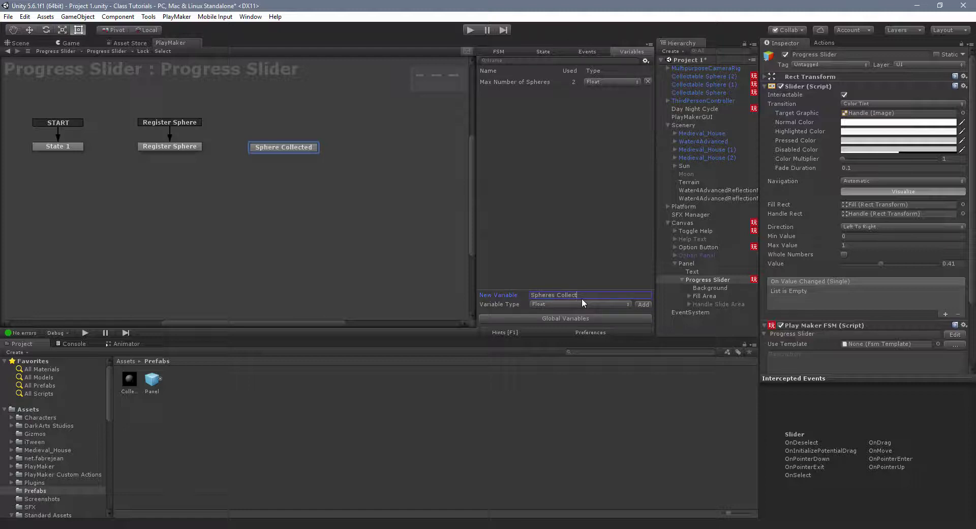
pyautogui.click(644, 305)
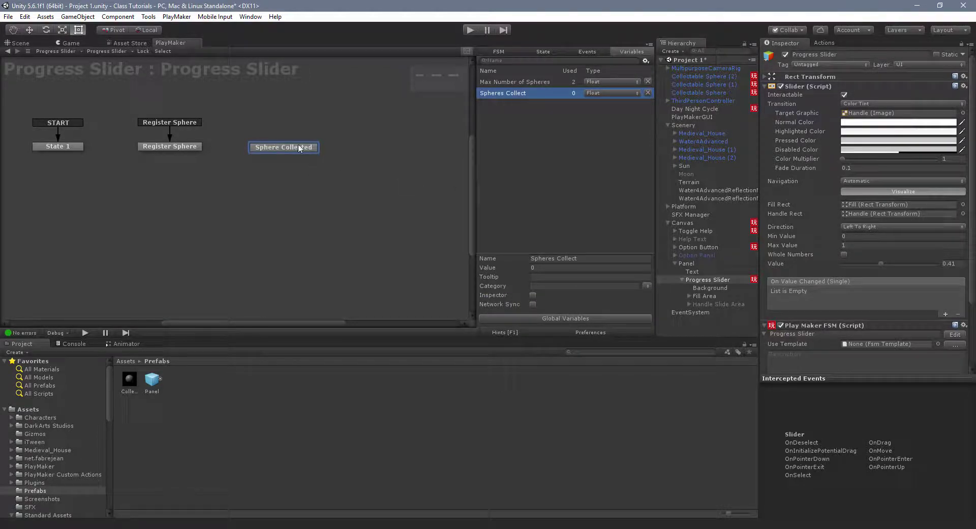
# - Add a Float Add action to the Sphere Collected state and set its float variable to Spheres Collect
pyautogui.click(545, 52)
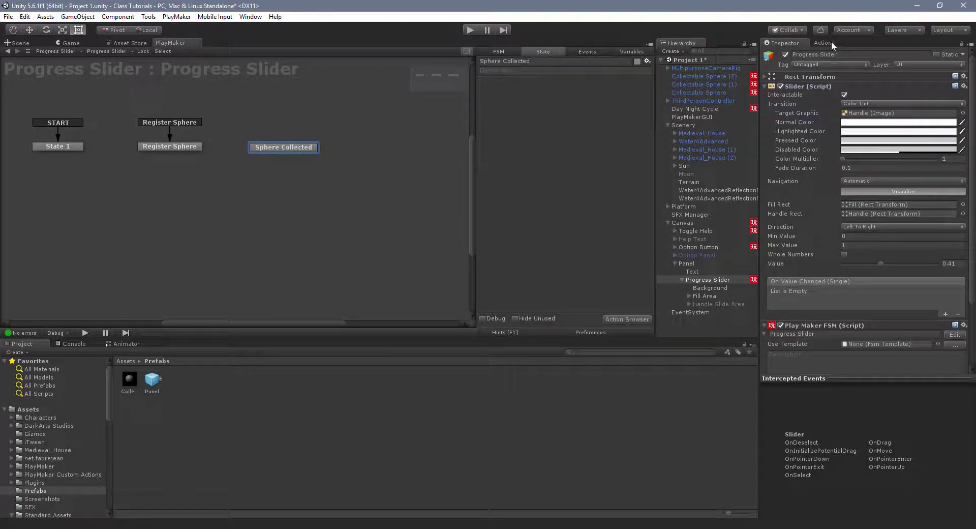
pyautogui.click(827, 41)
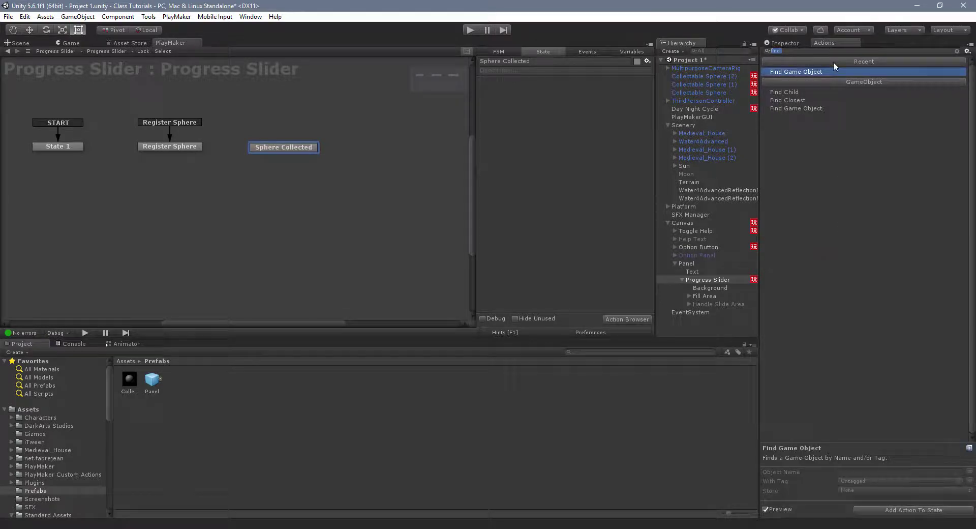
pyautogui.write('float add')
pyautogui.press('Return')
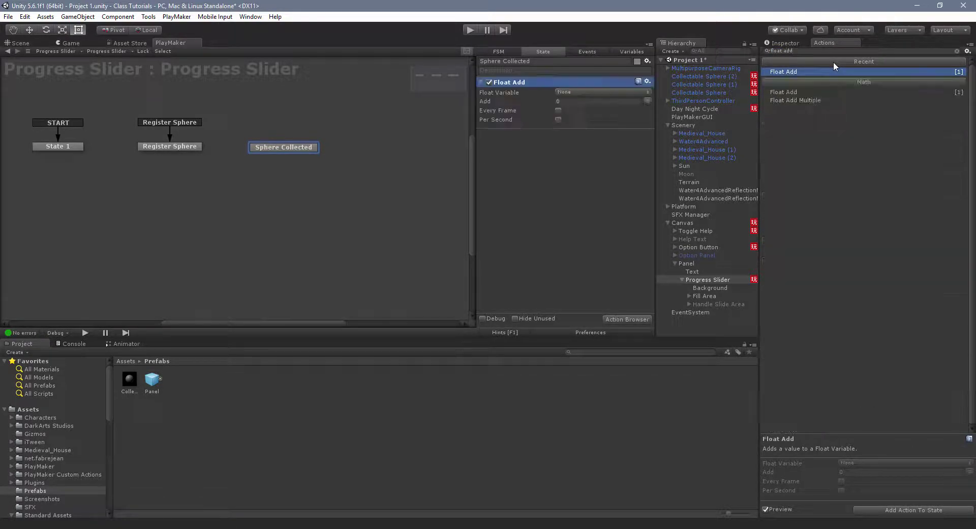
pyautogui.click(586, 92)
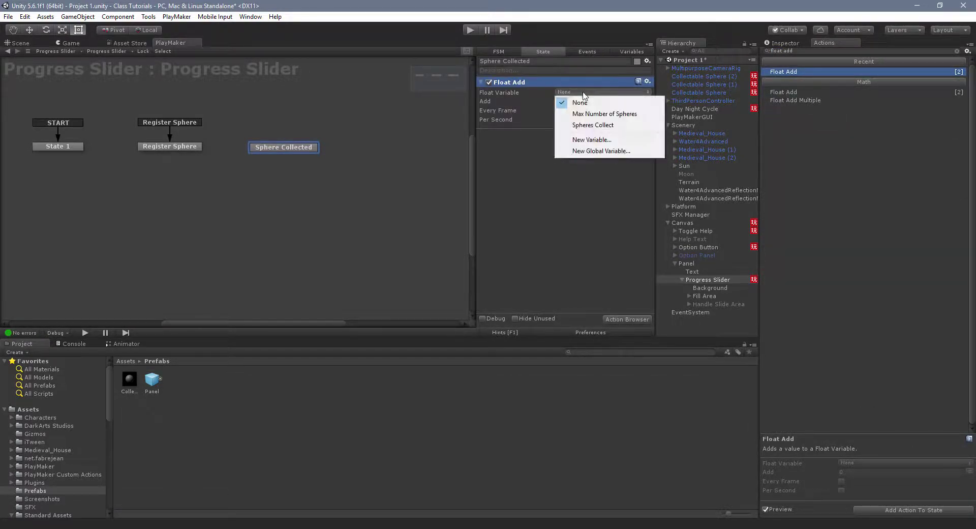
pyautogui.click(596, 126)
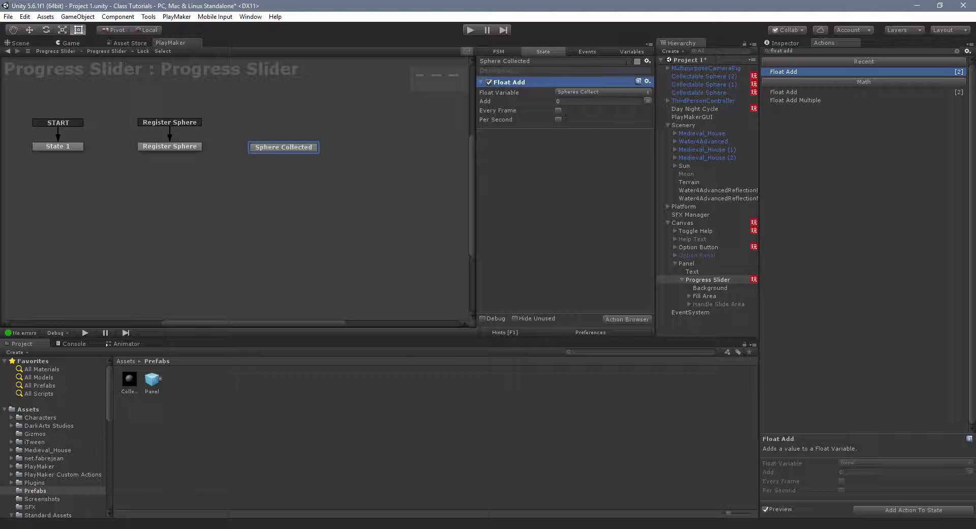
# - Rename the Spheres Collect variable to Spheres Collected and make the Sphere Collected state's Float Add action add 1
pyautogui.click(631, 52)
pyautogui.doubleClick(596, 257)
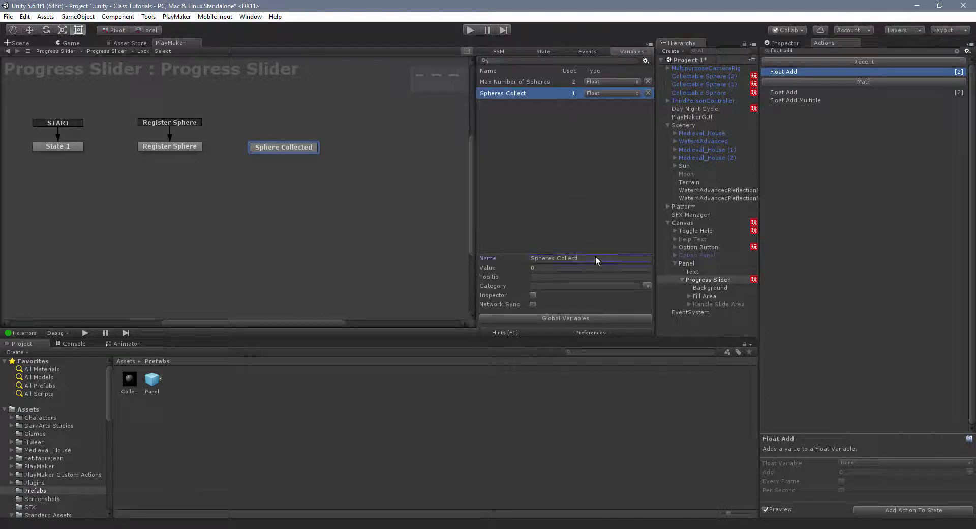
pyautogui.click(596, 257)
pyautogui.write('ed')
pyautogui.press('Return')
pyautogui.click(548, 53)
pyautogui.write('1')
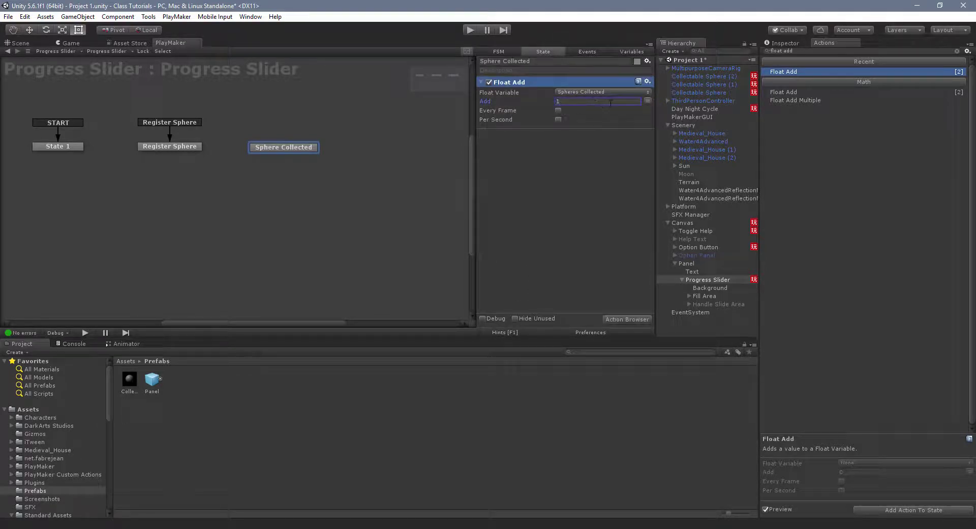
# - Add a U Gui Slider Set Value action below Float Add and use the Spheres Collected variable as its value
pyautogui.moveTo(815, 51); pyautogui.dragTo(684, 48)
pyautogui.write('ugui slid')
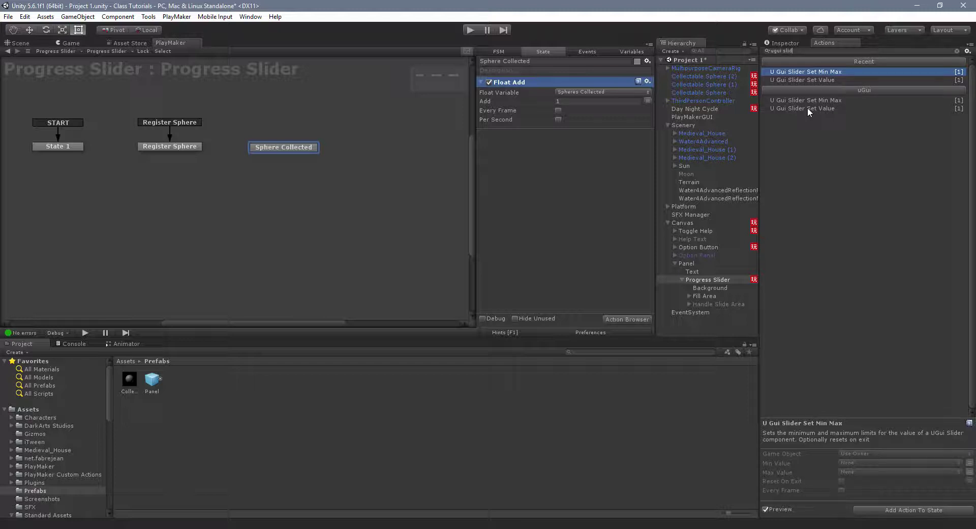
pyautogui.doubleClick(807, 108)
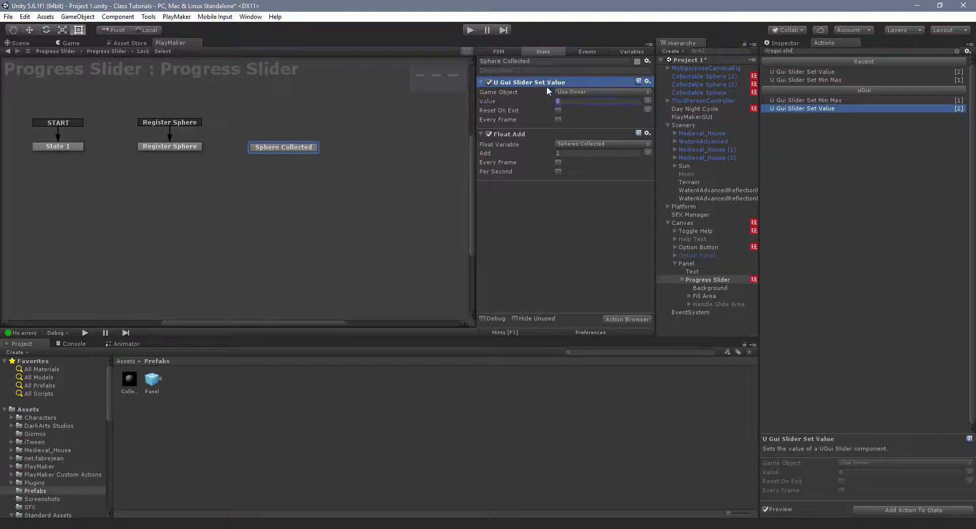
pyautogui.moveTo(547, 86); pyautogui.dragTo(549, 190)
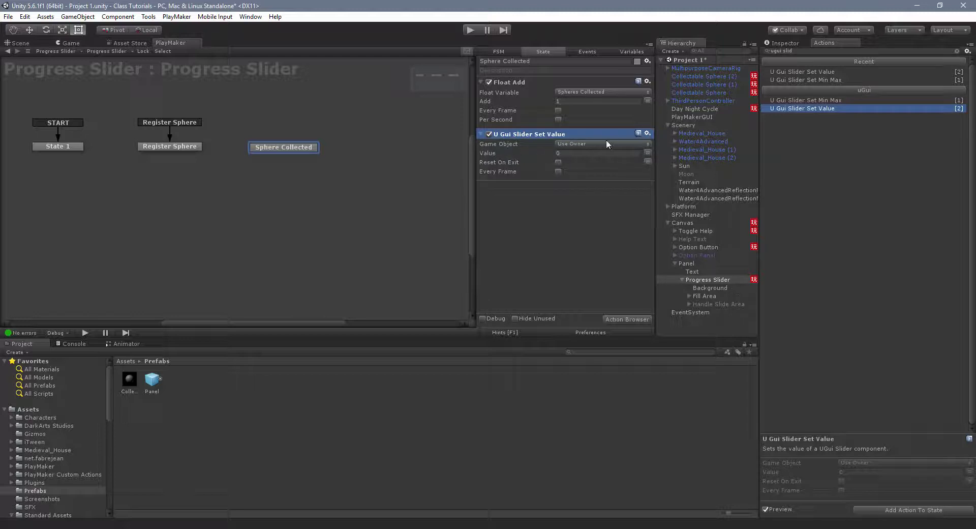
pyautogui.click(647, 152)
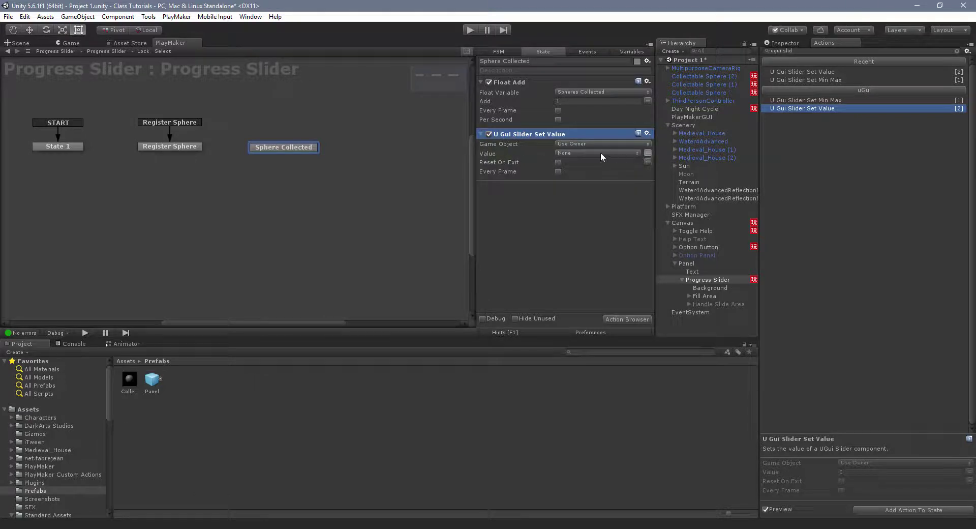
pyautogui.click(600, 153)
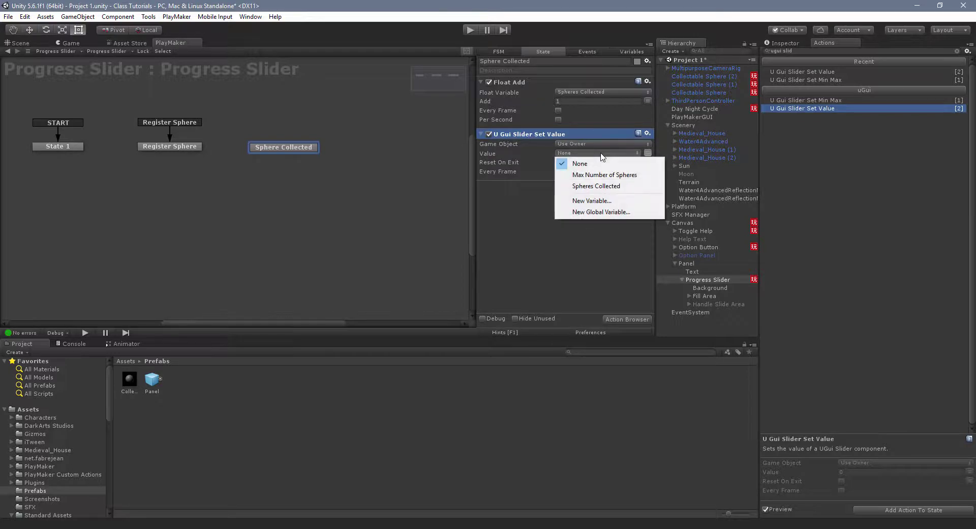
pyautogui.click(582, 187)
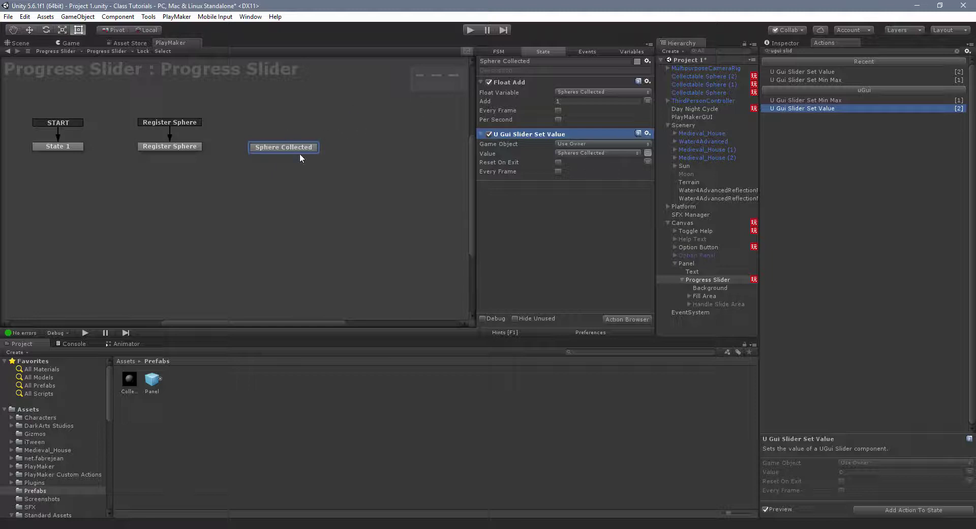
# - Give the Sphere Collected state a global transition triggered by the Sphere Collected event
pyautogui.rightClick(281, 145)
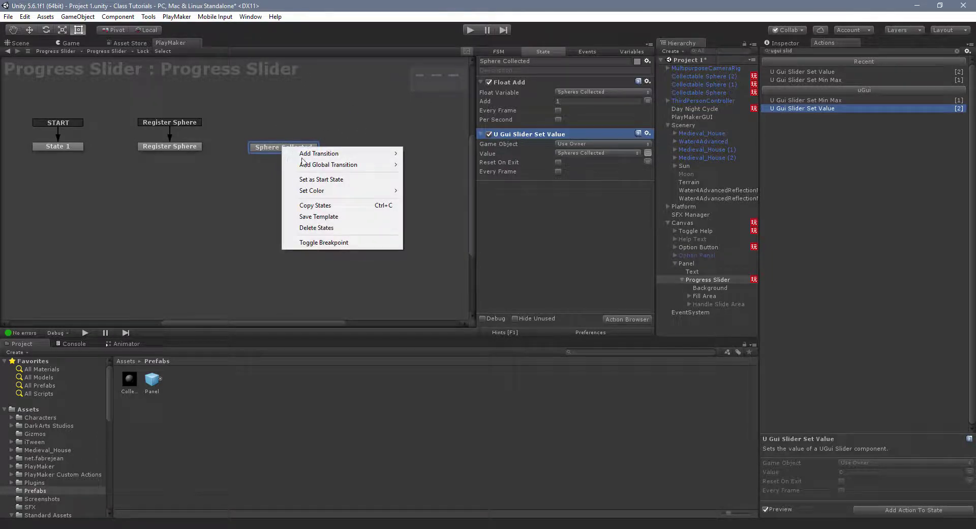
pyautogui.moveTo(304, 163)
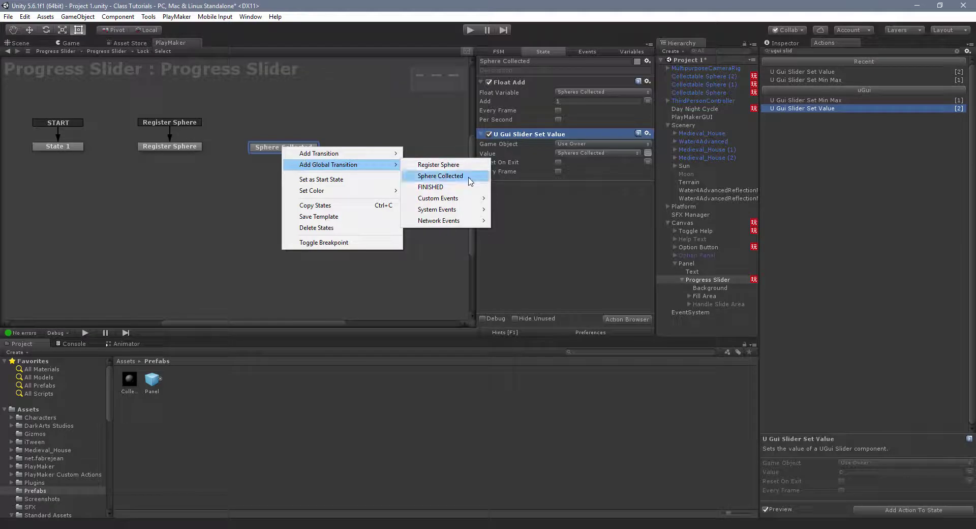
pyautogui.click(468, 177)
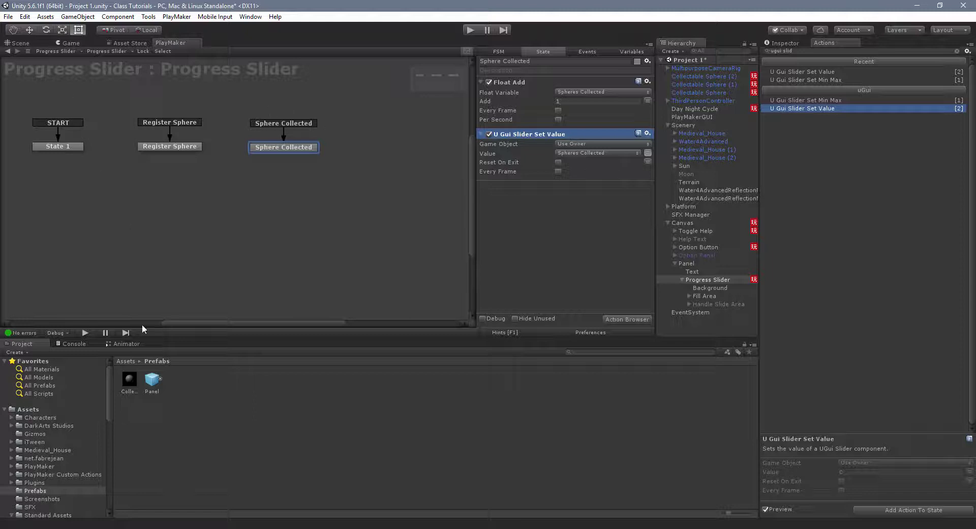
# - Add a Send Event action to the Collectable Sphere prefab's Collected state, between Int Add and Activate Game Object
pyautogui.click(130, 381)
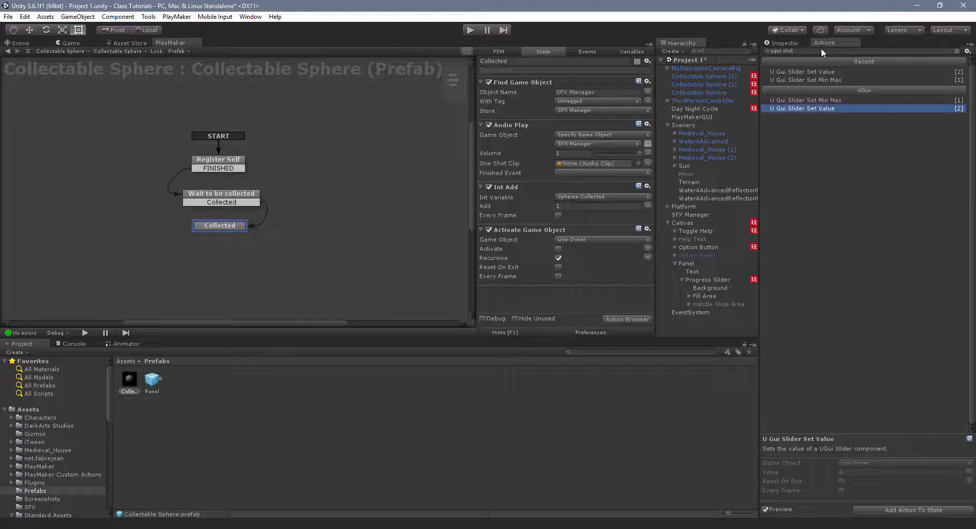
pyautogui.hotkey('ctrl', 'a')
pyautogui.write('send')
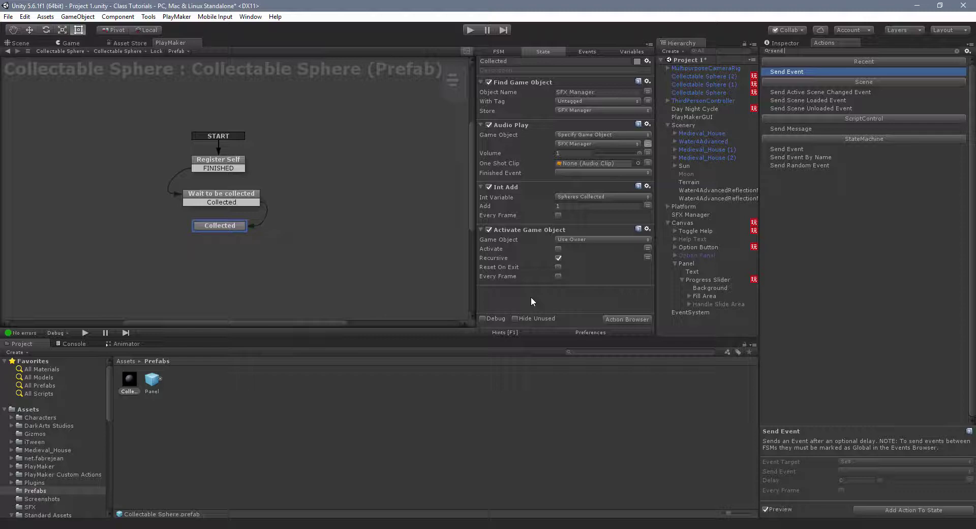
pyautogui.moveTo(822, 71); pyautogui.dragTo(606, 179)
pyautogui.moveTo(578, 227); pyautogui.dragTo(577, 225)
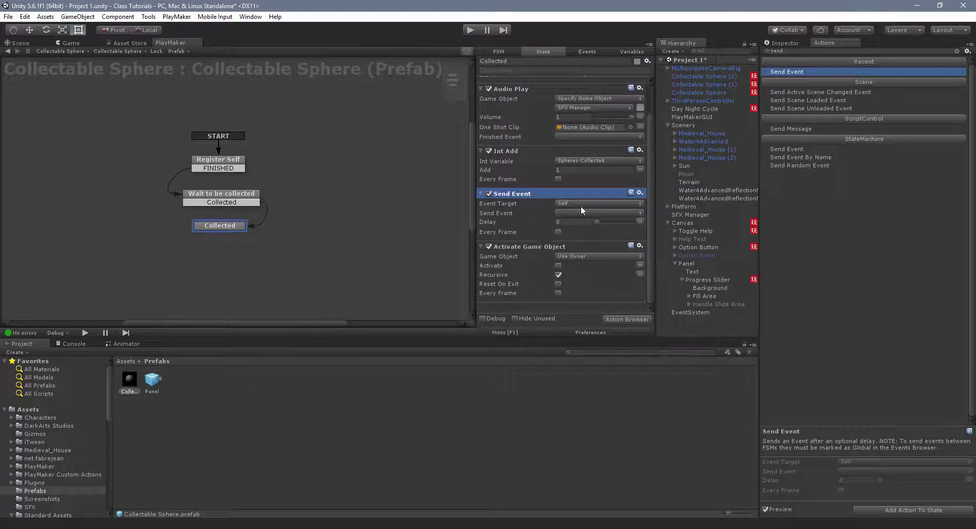
# - Set Send Event to broadcast the global Sphere Collected event to all FSMs, excluding itself
pyautogui.click(570, 203)
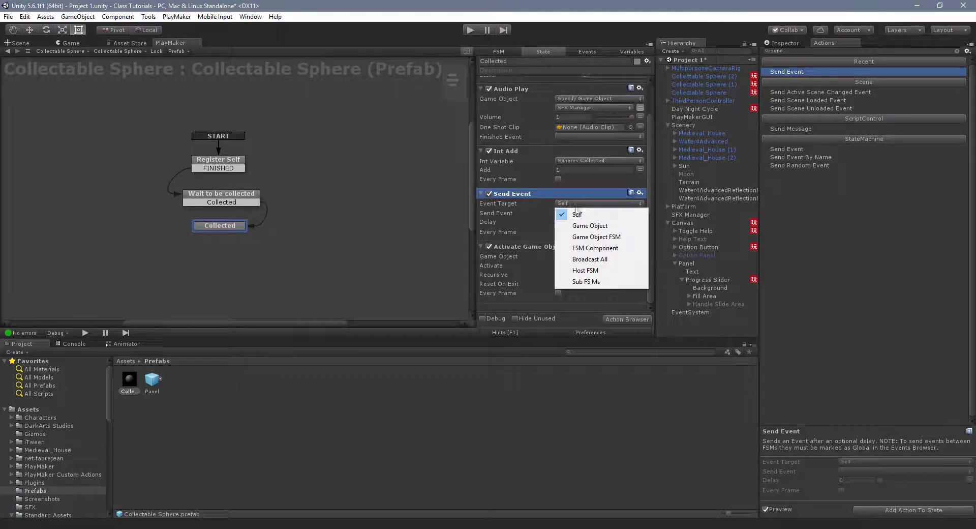
pyautogui.click(591, 259)
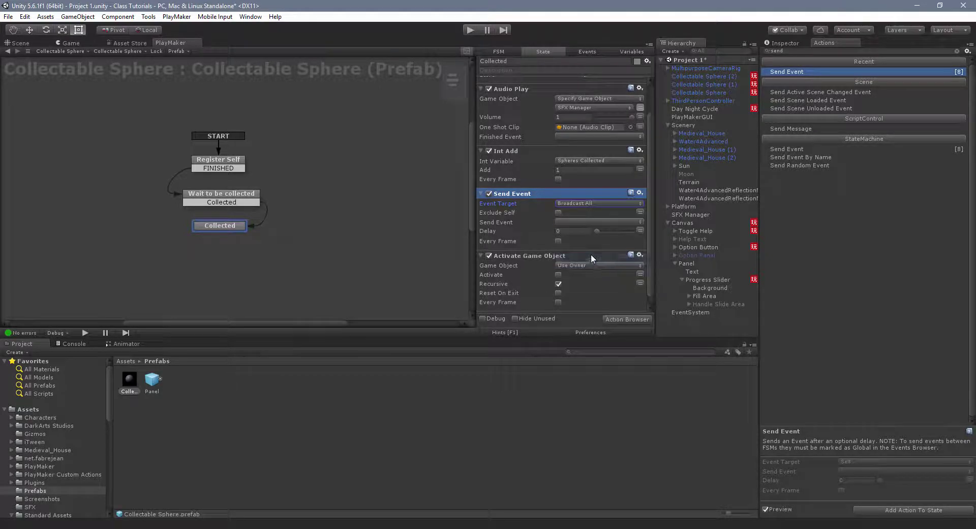
pyautogui.click(559, 213)
pyautogui.click(569, 221)
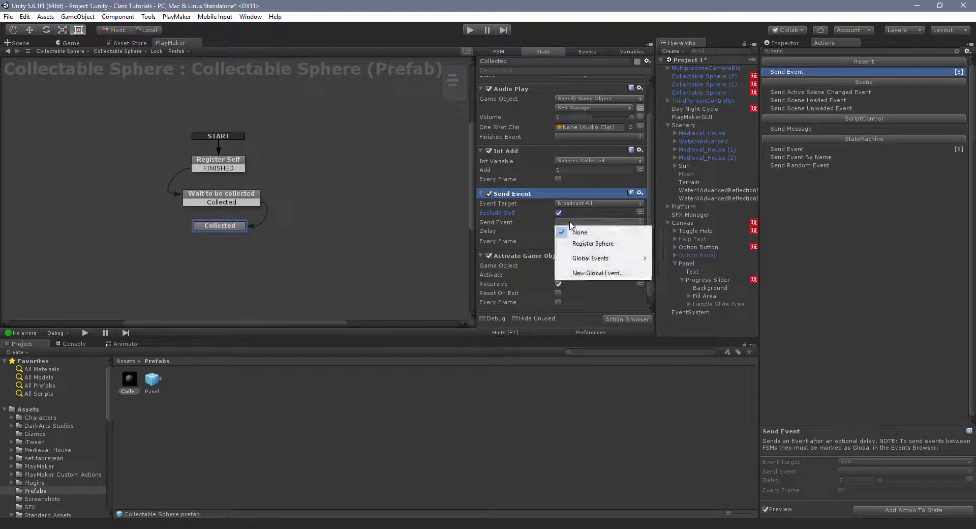
pyautogui.moveTo(583, 260)
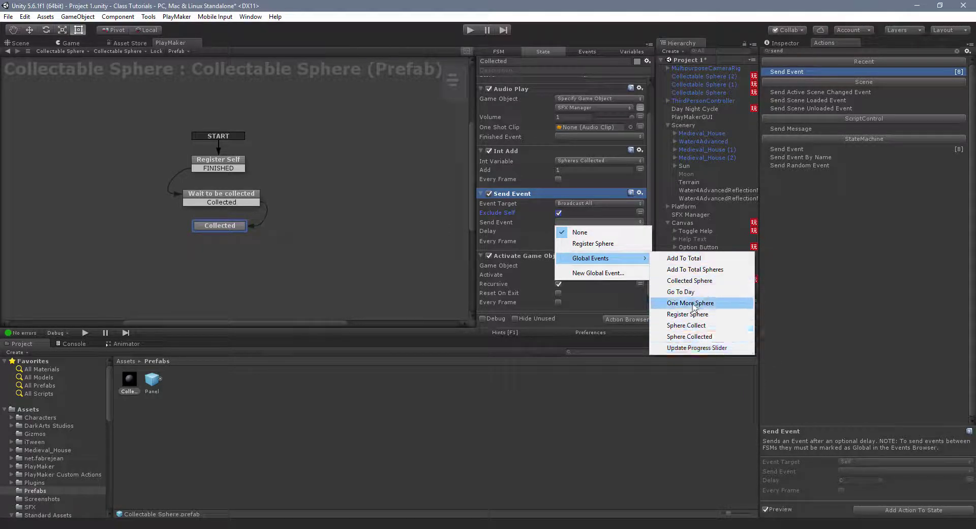
pyautogui.click(704, 338)
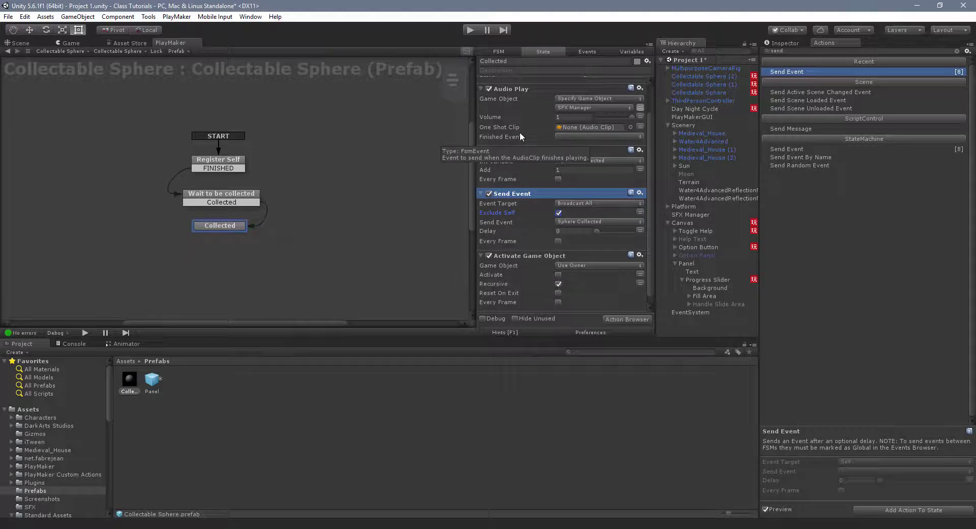
# - Inspect each of the three Collectable Sphere instances in the scene to check their components and prefab link
pyautogui.click(20, 42)
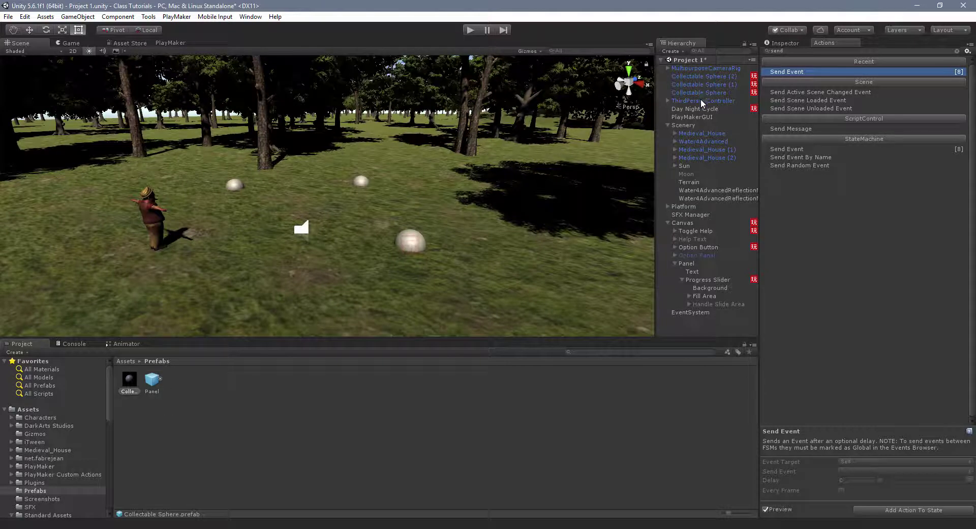
pyautogui.click(791, 42)
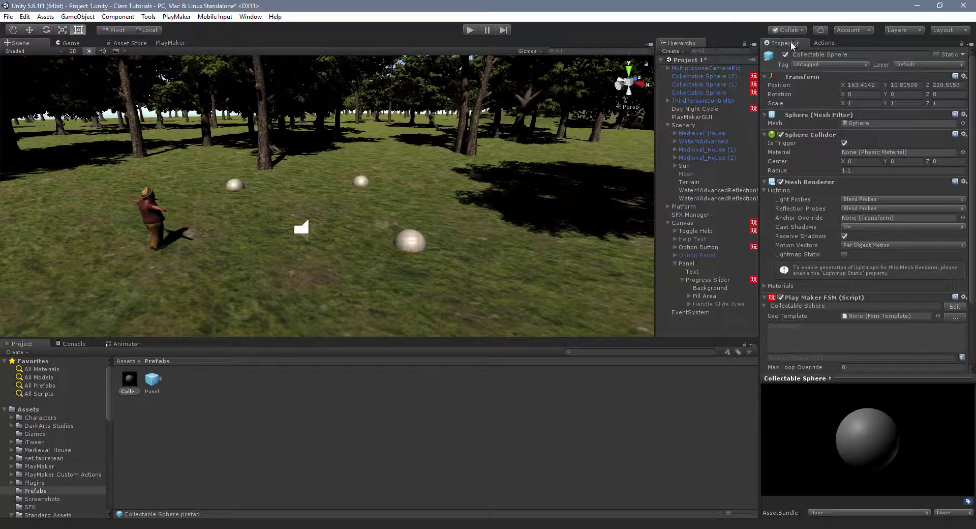
pyautogui.click(714, 77)
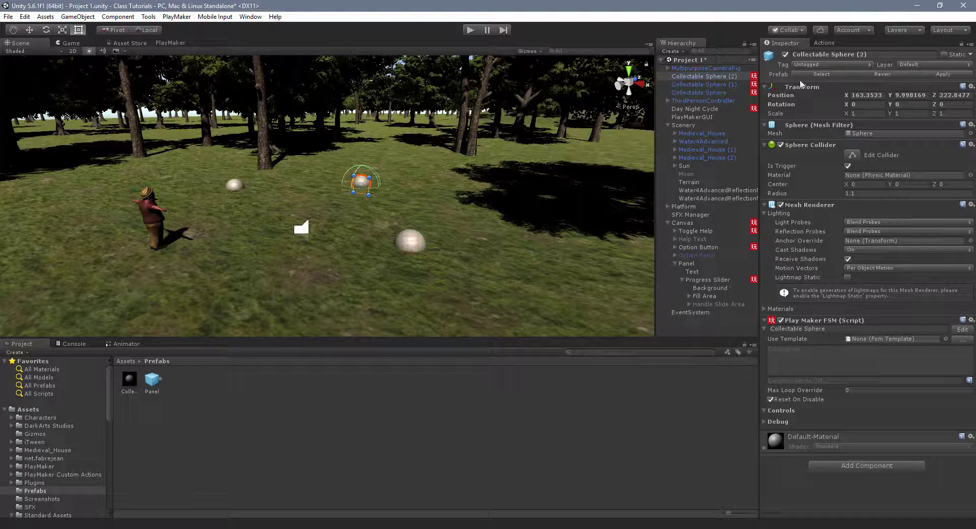
pyautogui.click(727, 85)
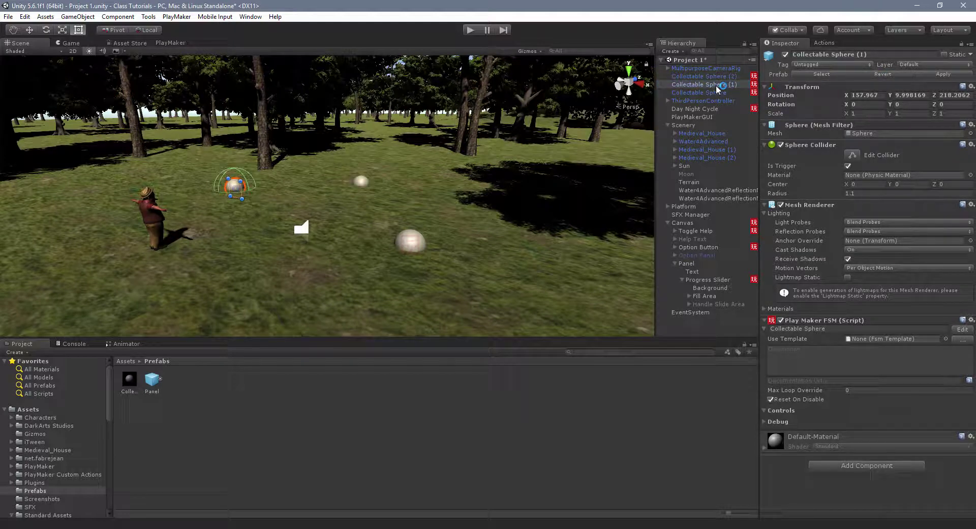
pyautogui.click(699, 92)
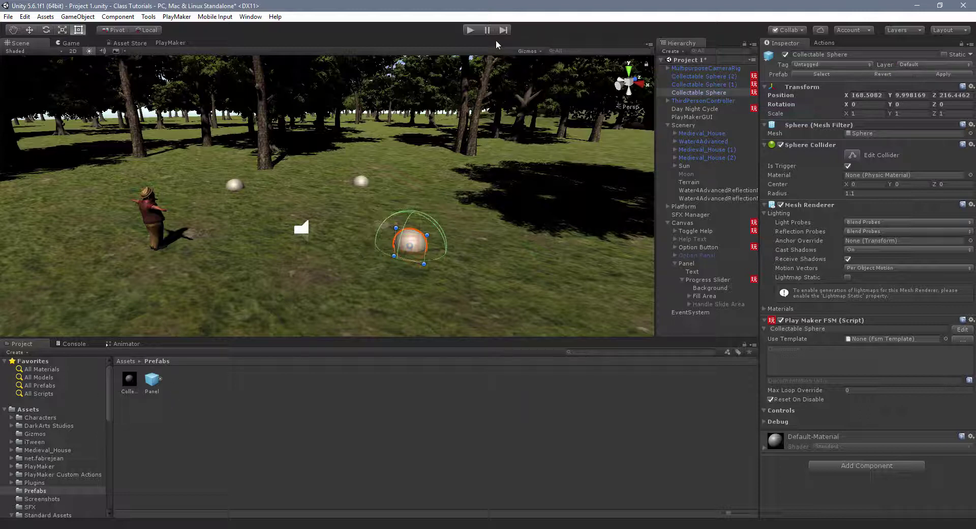
# - Play-test the scene and walk the character into all three spheres to check the progress slider and the Spheres Collected text
pyautogui.click(471, 30)
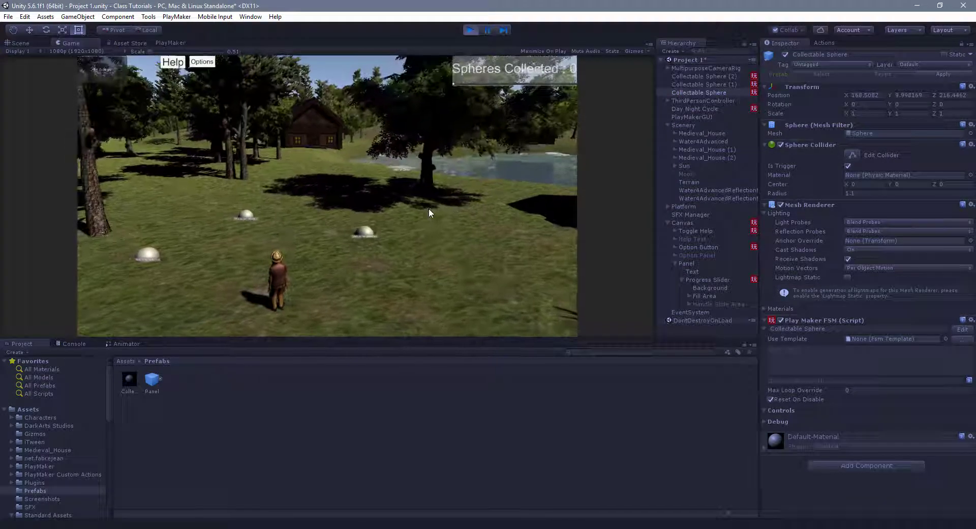
pyautogui.press('w')
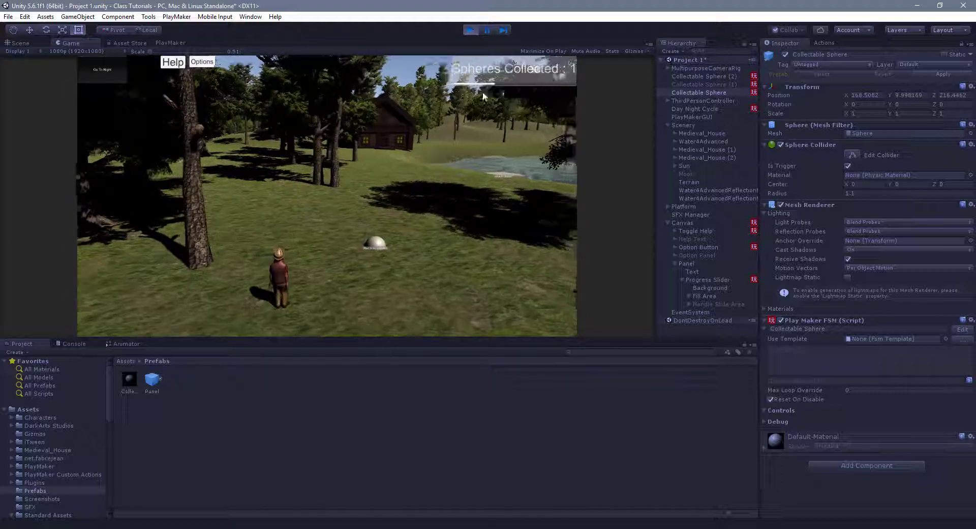
pyautogui.press('w')
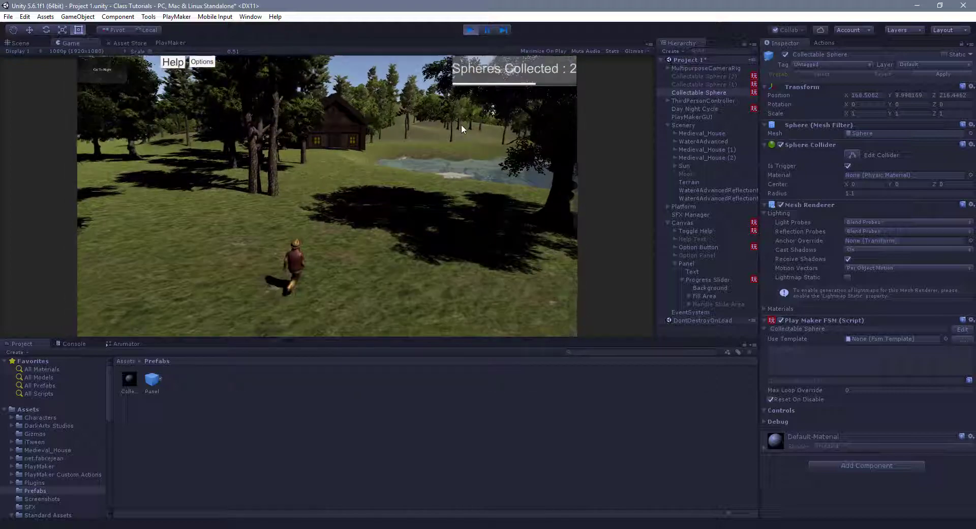
pyautogui.press('d')
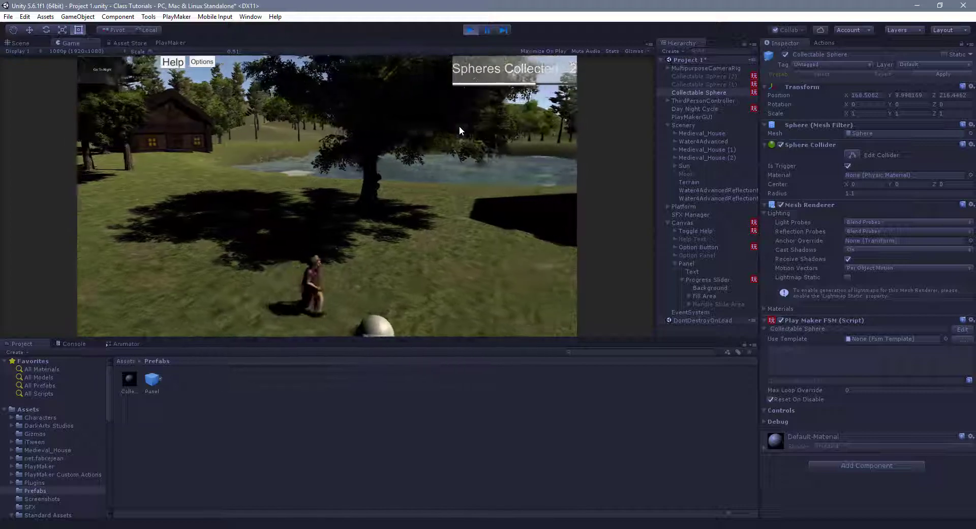
pyautogui.press('a')
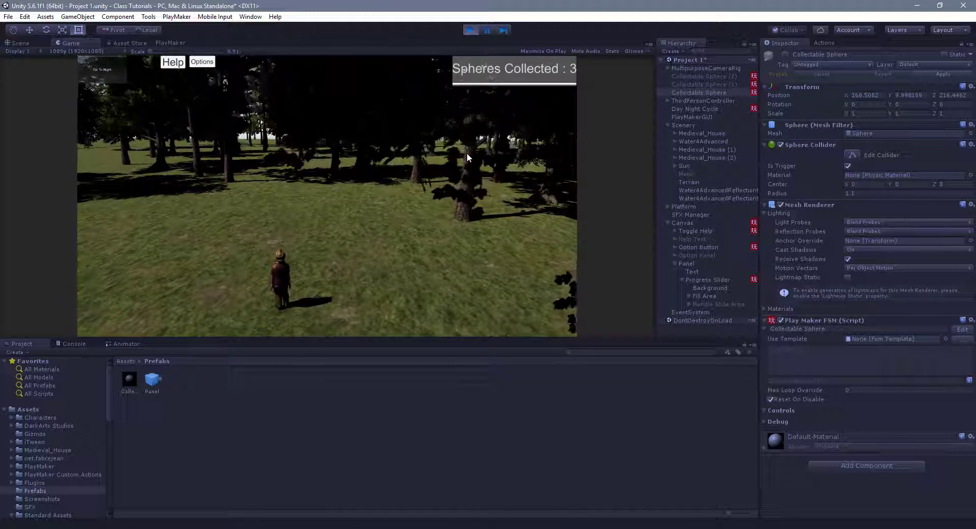
pyautogui.press('w')
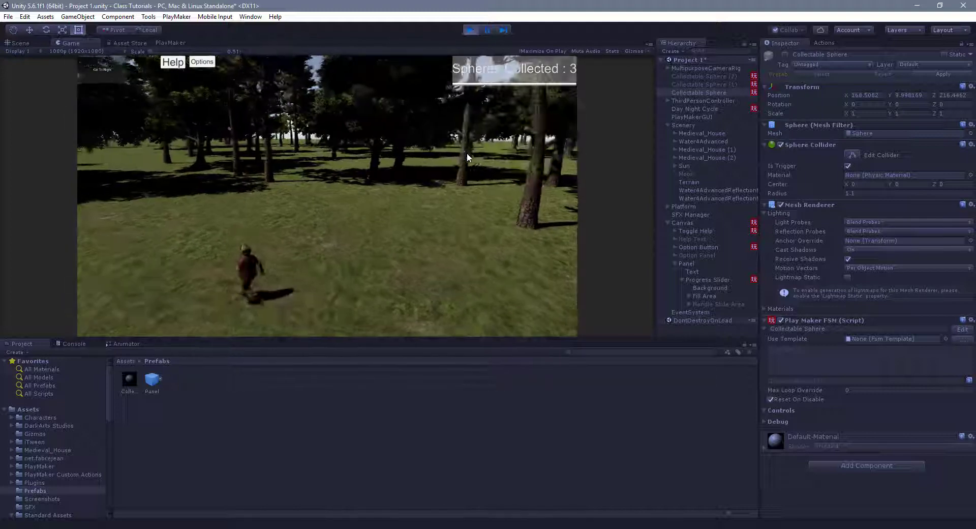
pyautogui.press('d')
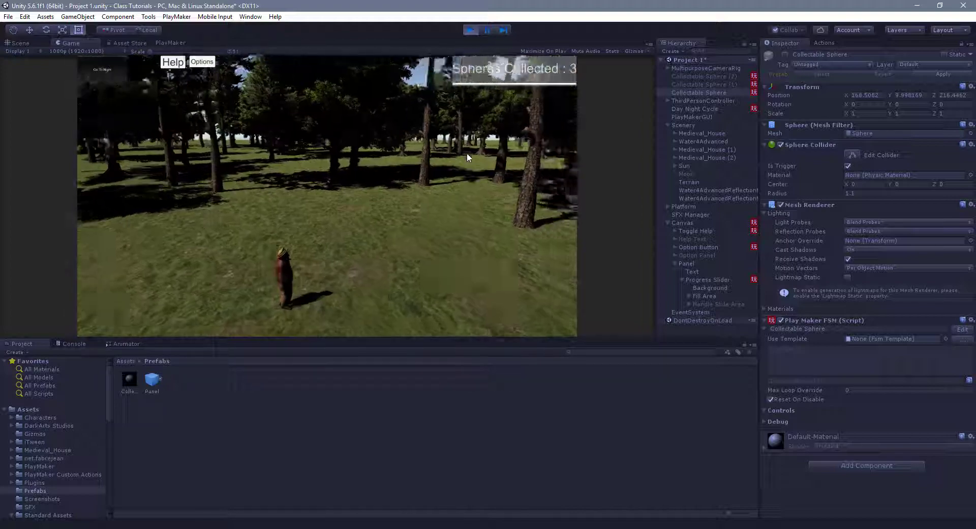
pyautogui.press('w')
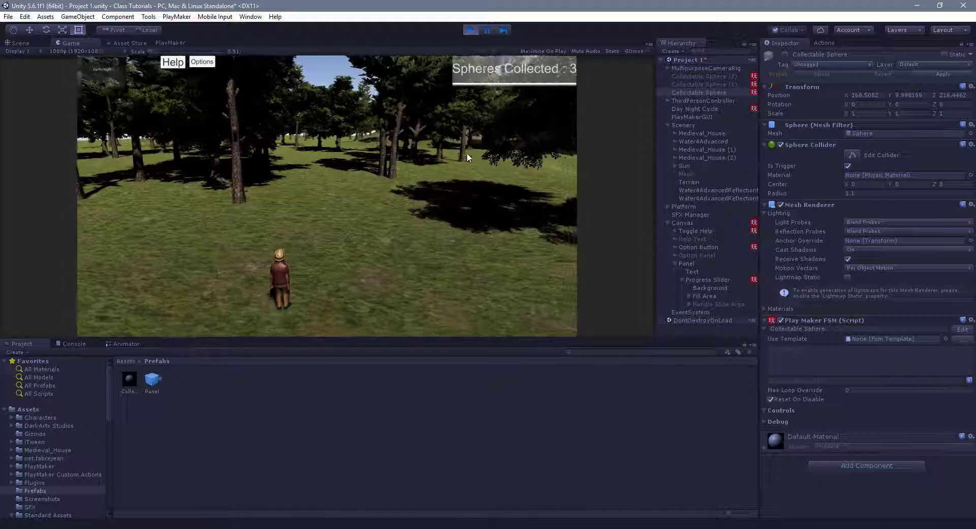
pyautogui.press('w')
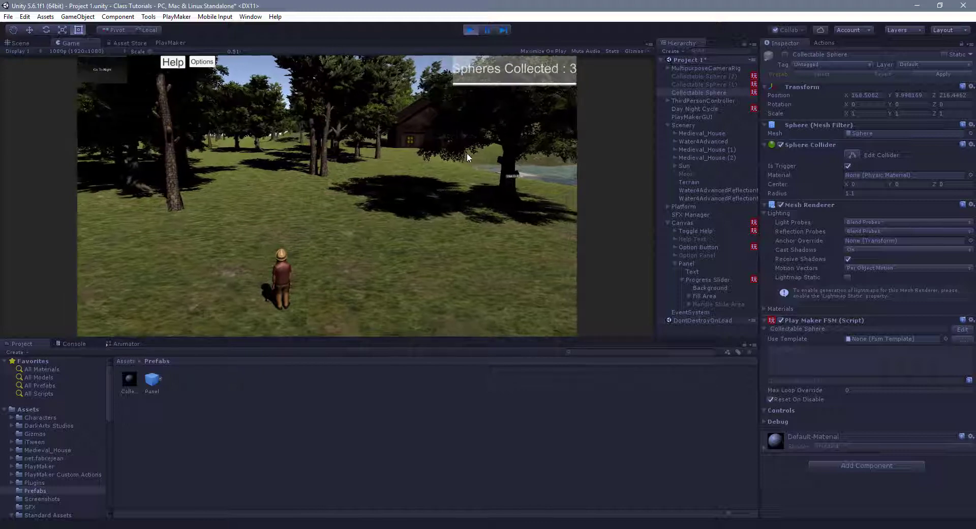